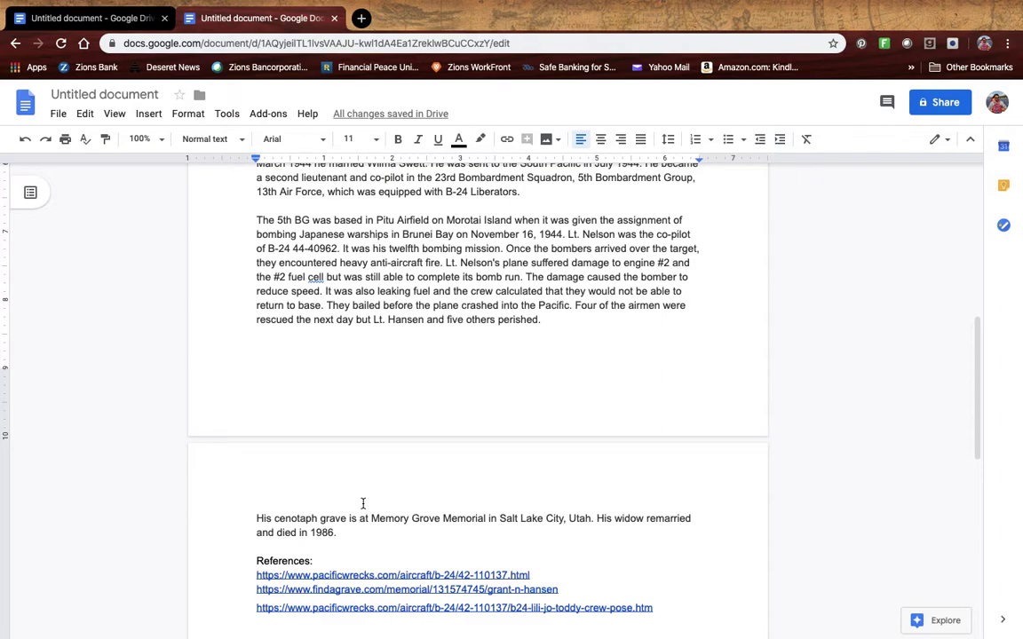
- Switch to the airman's Fold3 memorial and start a new story in its Stories section
scroll(362, 504, down, 3)
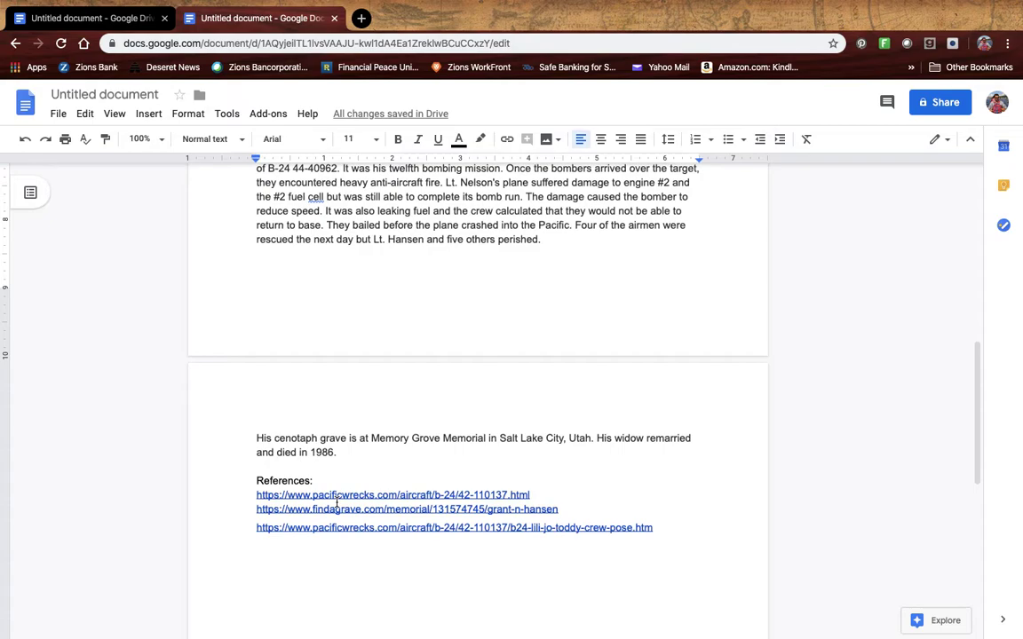
key(ctrl+Right)
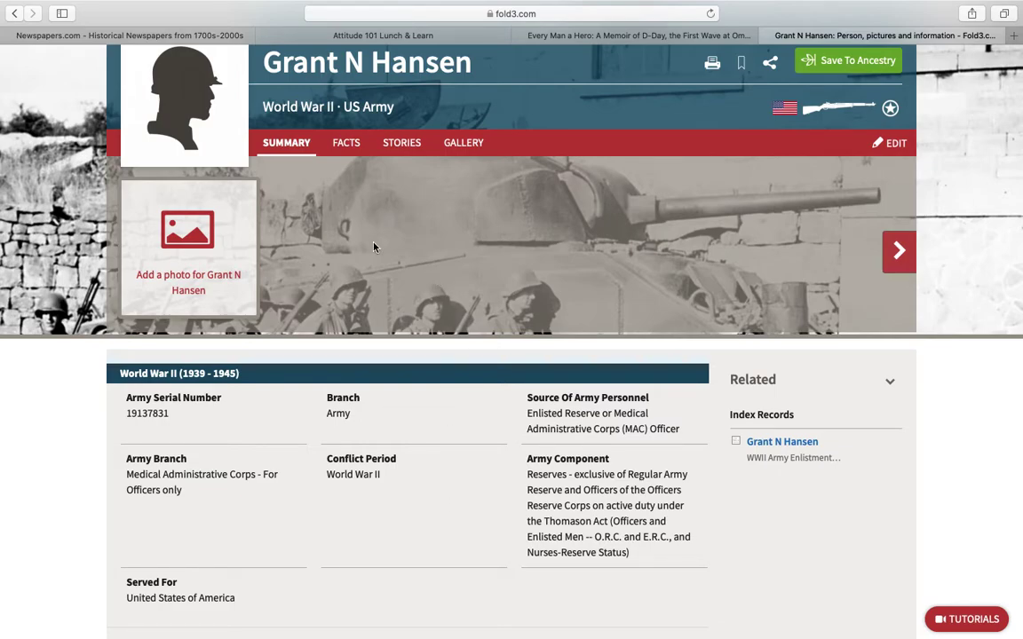
click(402, 146)
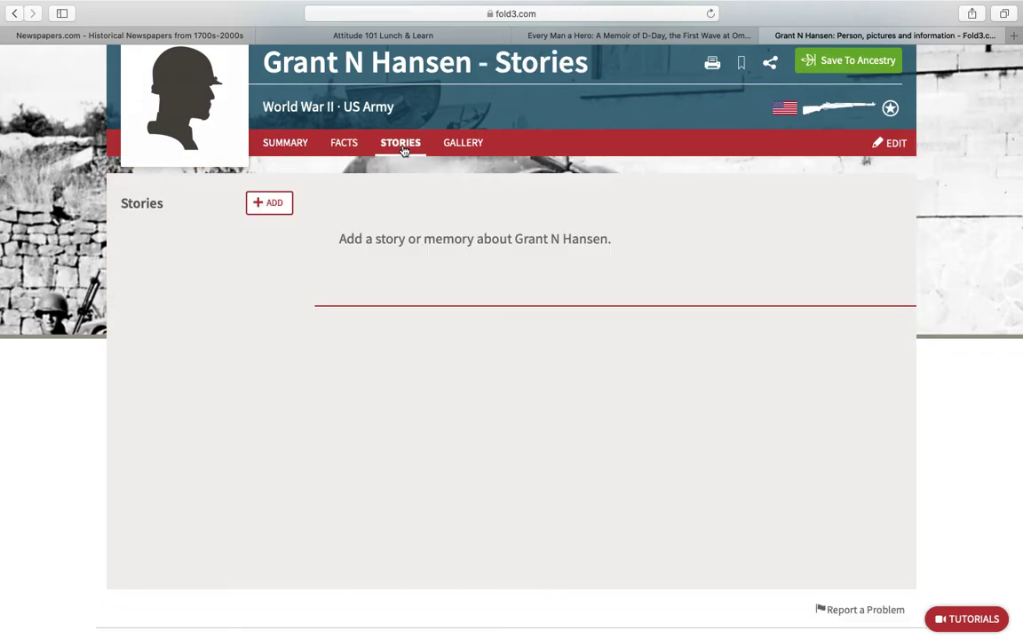
click(270, 206)
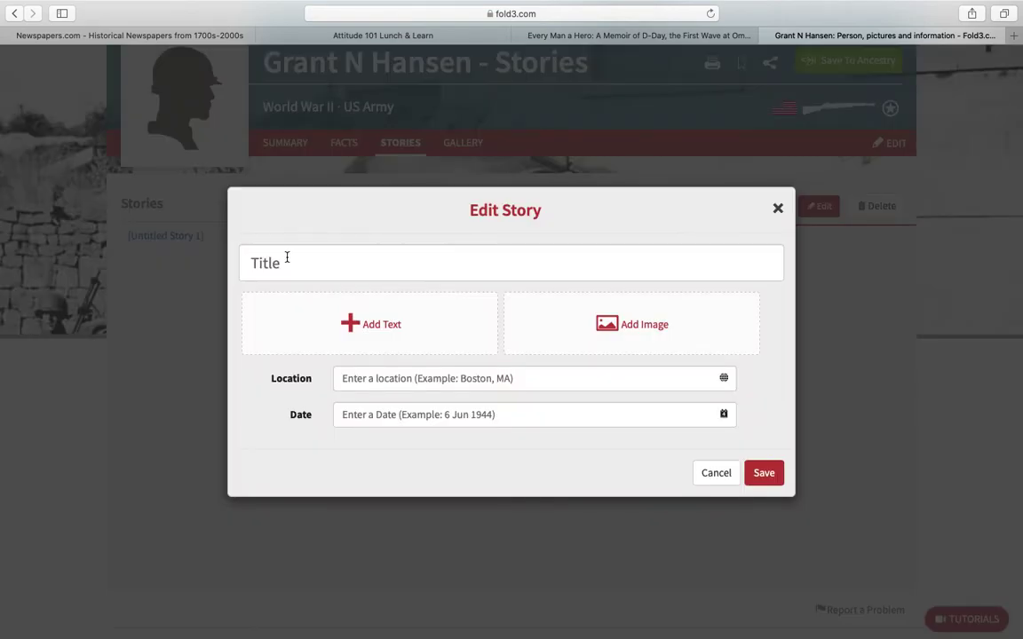
click(271, 262)
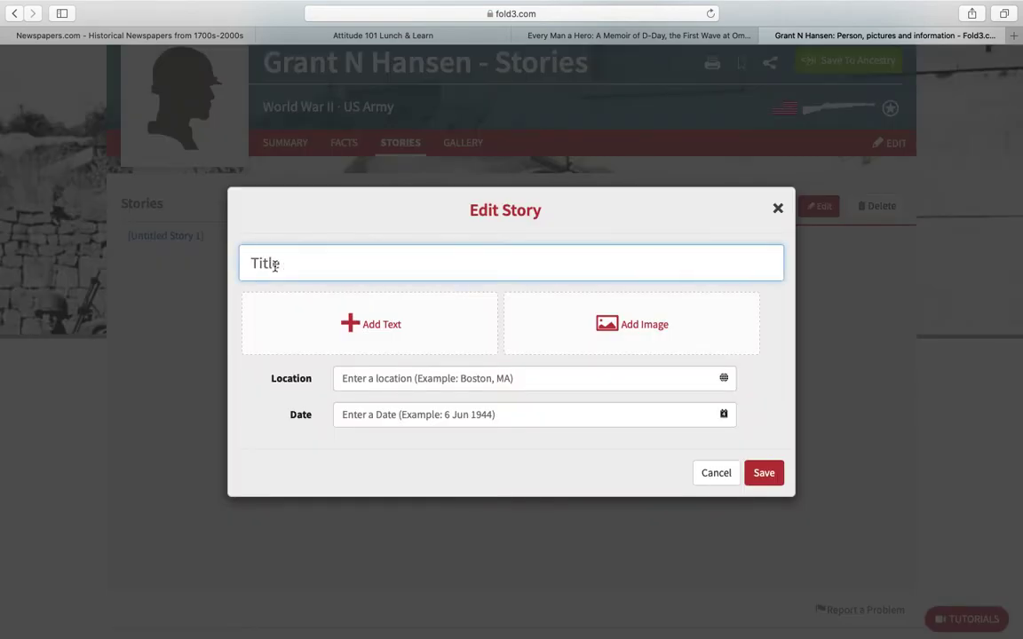
- Copy the "WW2 Fallen - B-24 co-pilot" heading from the Google Docs document and paste it as the Fold3 story's title
key(super+Tab)
scroll(281, 274, up, 10)
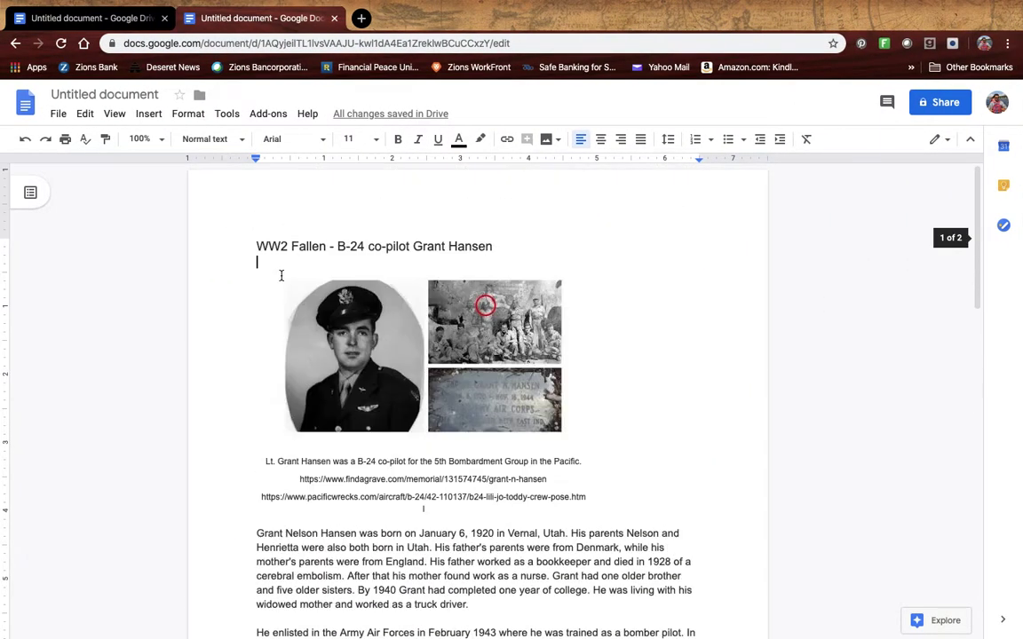
drag(495, 245, 245, 251)
key(super+c)
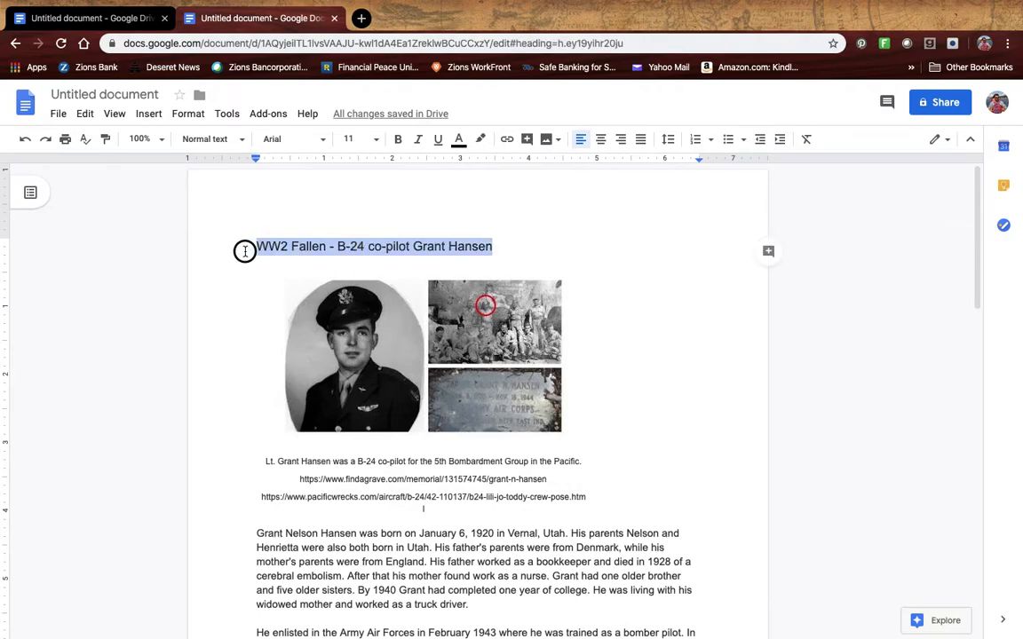
key(super+alt+3)
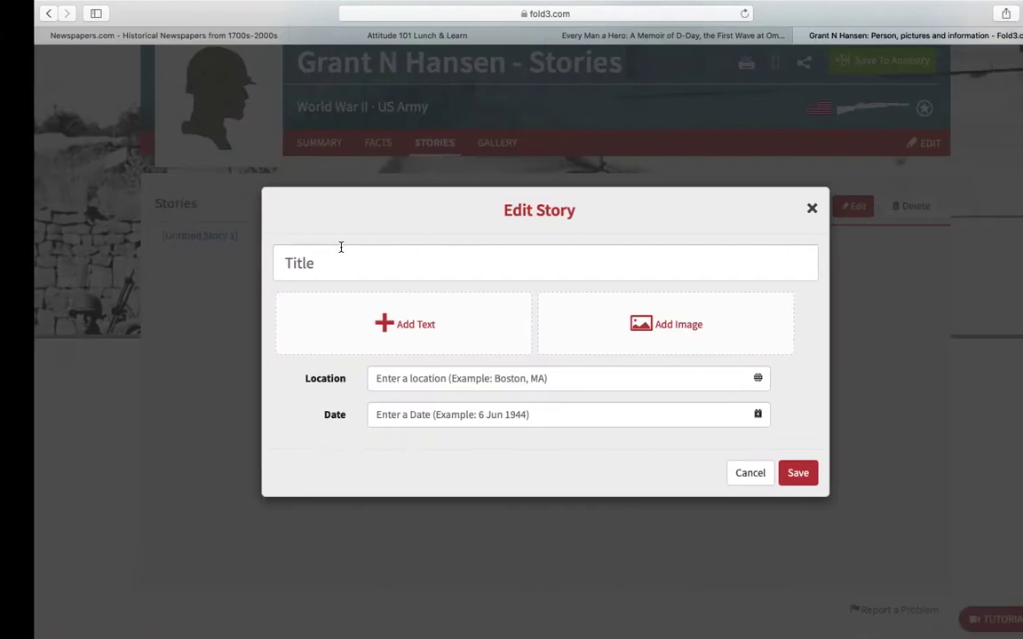
click(355, 263)
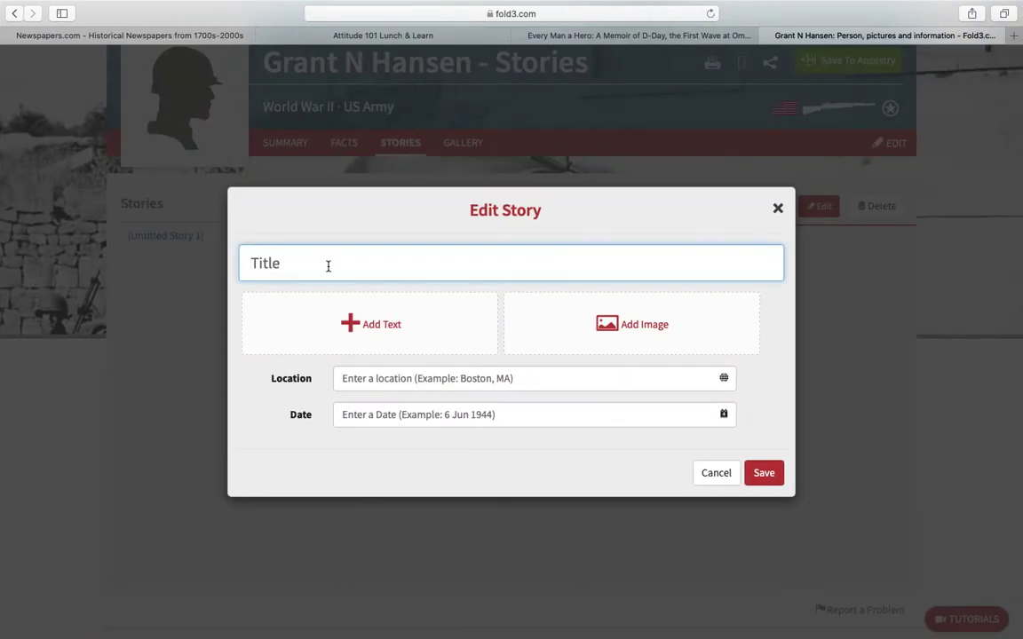
key(super+v)
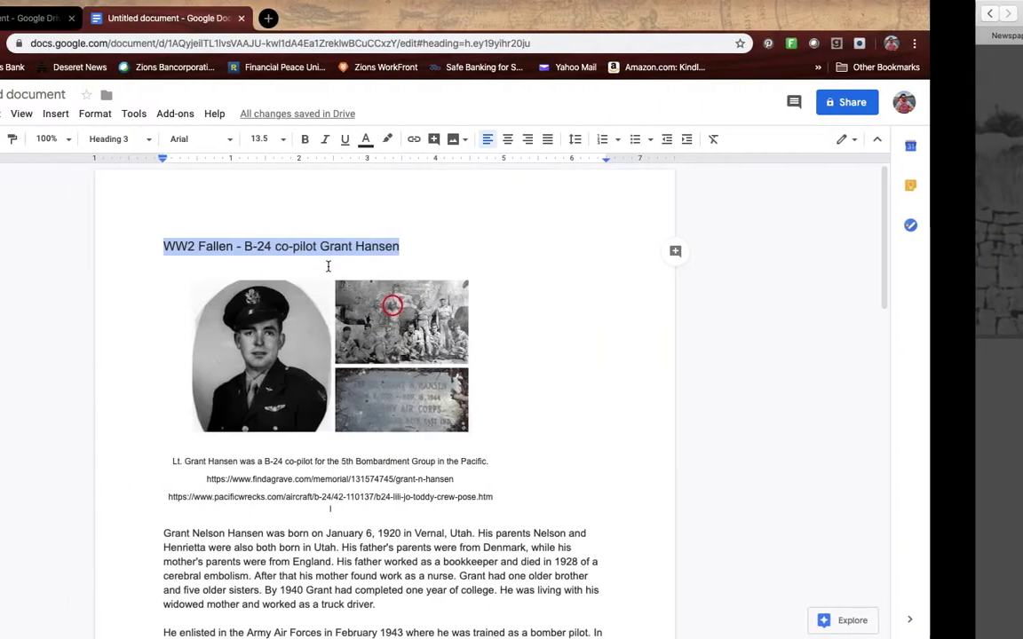
- Copy the full biography with its references from the document into a new text block of the Fold3 story and save the story
scroll(348, 479, down, 4)
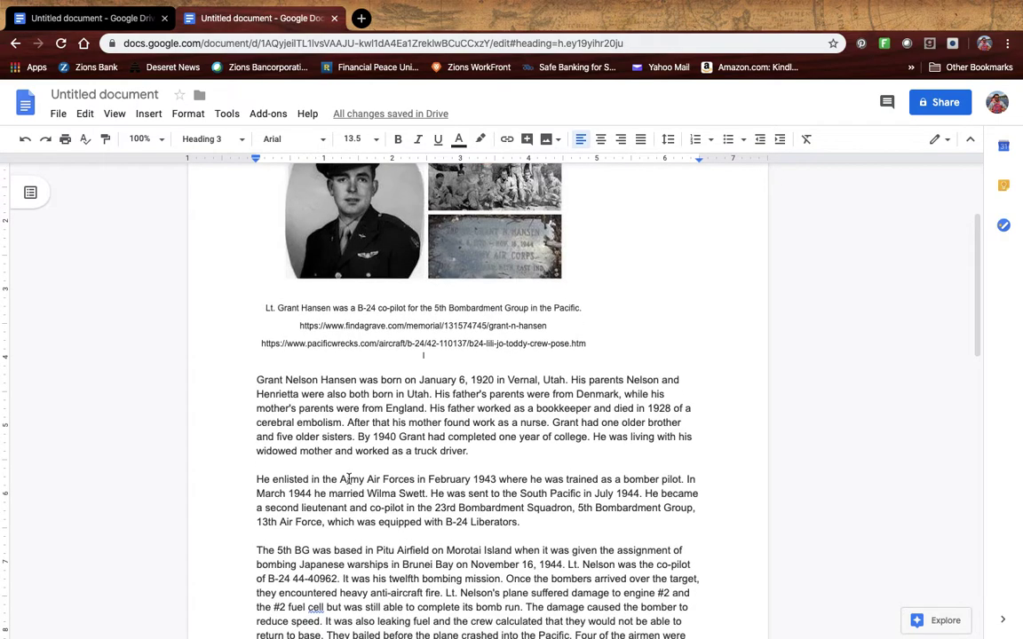
drag(255, 379, 653, 635)
scroll(411, 629, up, 2)
scroll(410, 629, down, 4)
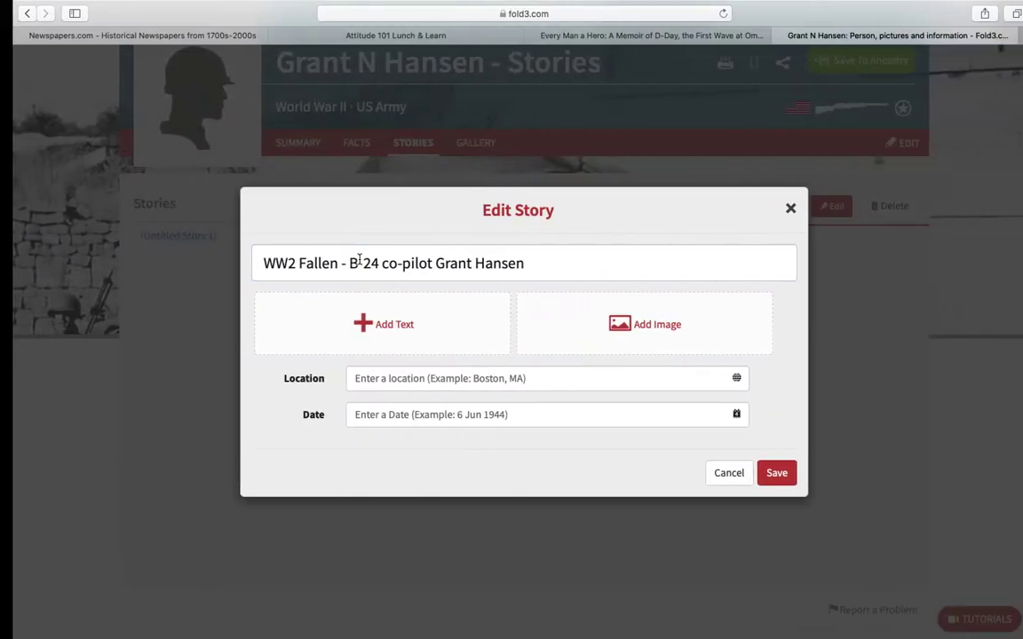
click(361, 325)
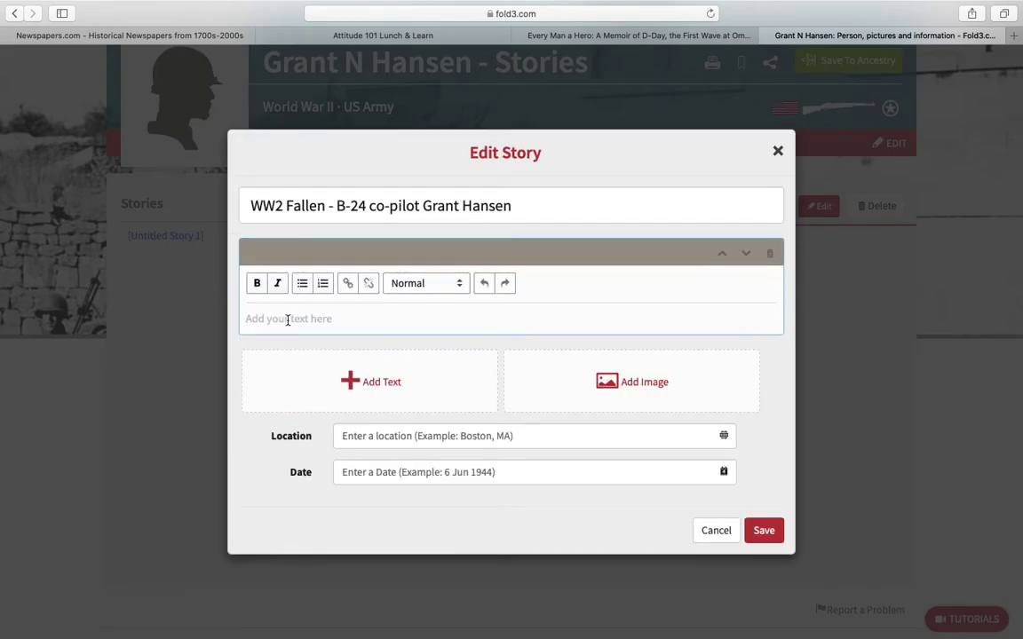
key(super+v)
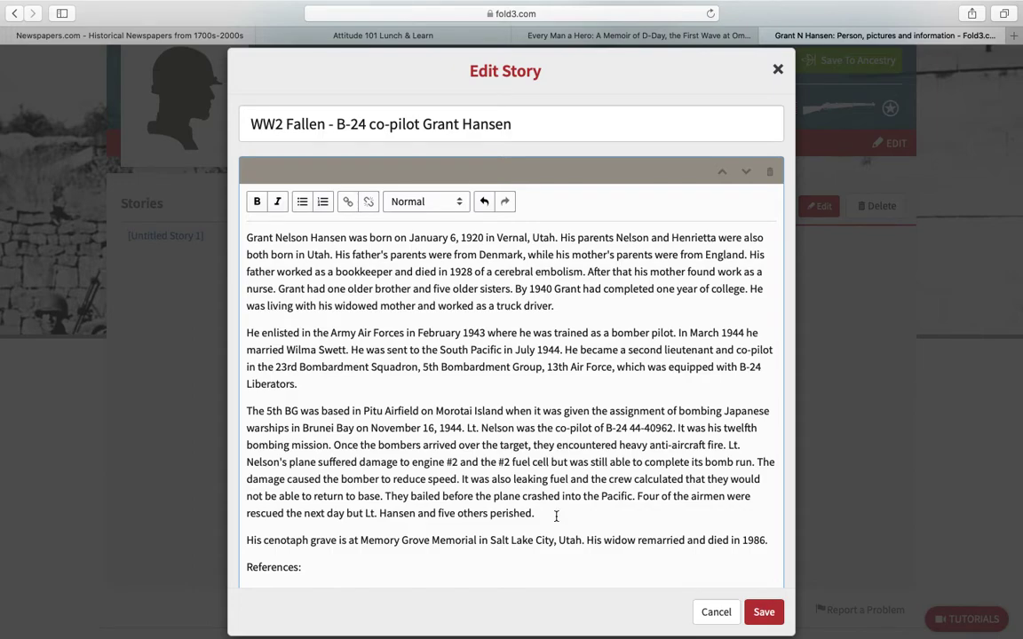
click(764, 613)
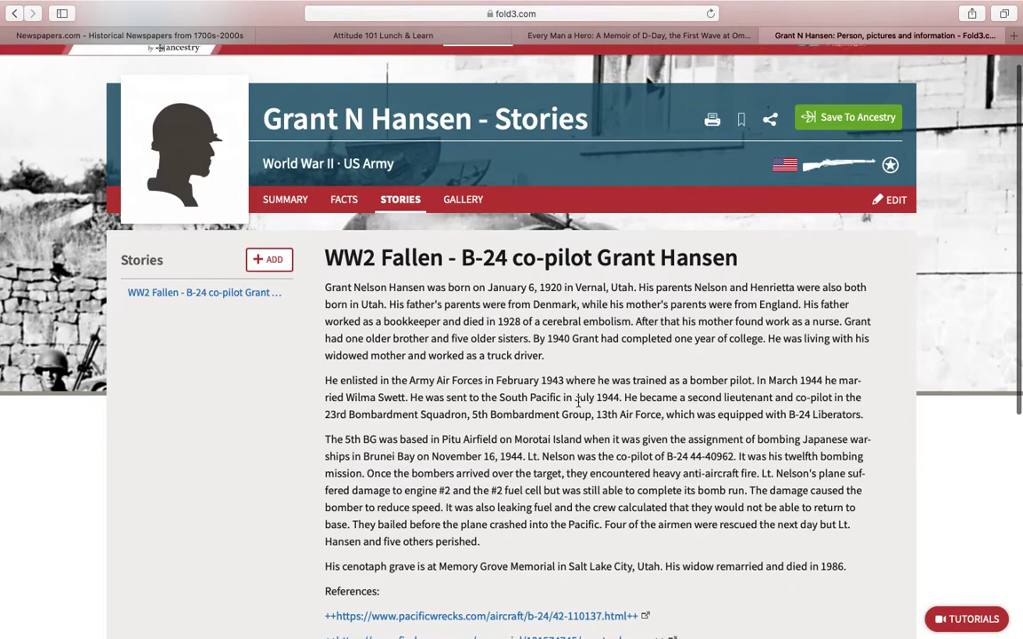
- Review the saved story and open the memorial's photo gallery
scroll(579, 401, down, 2)
scroll(579, 402, up, 4)
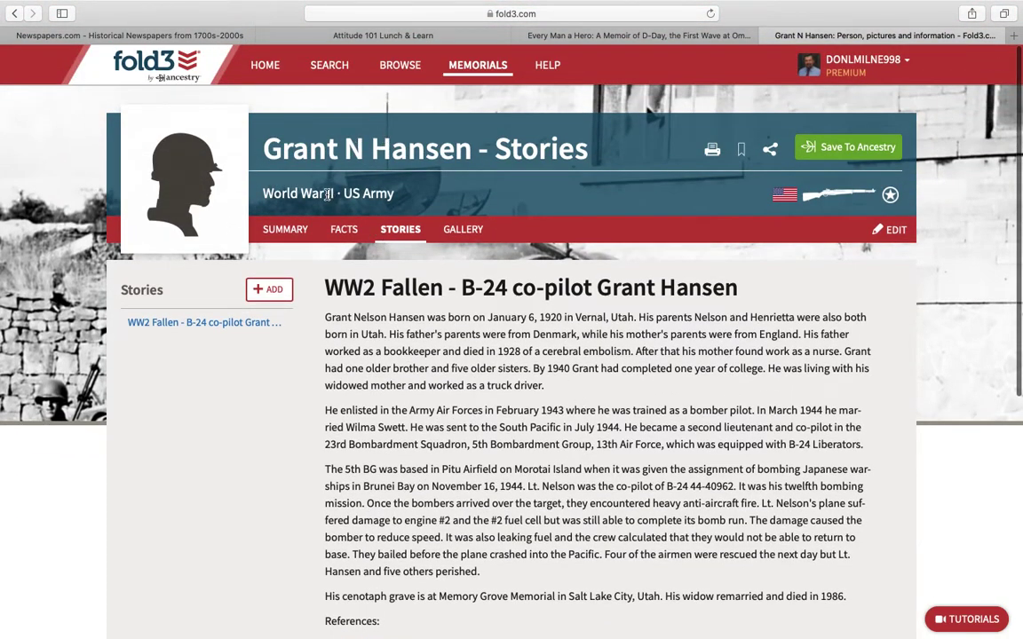
mouse_move(175, 179)
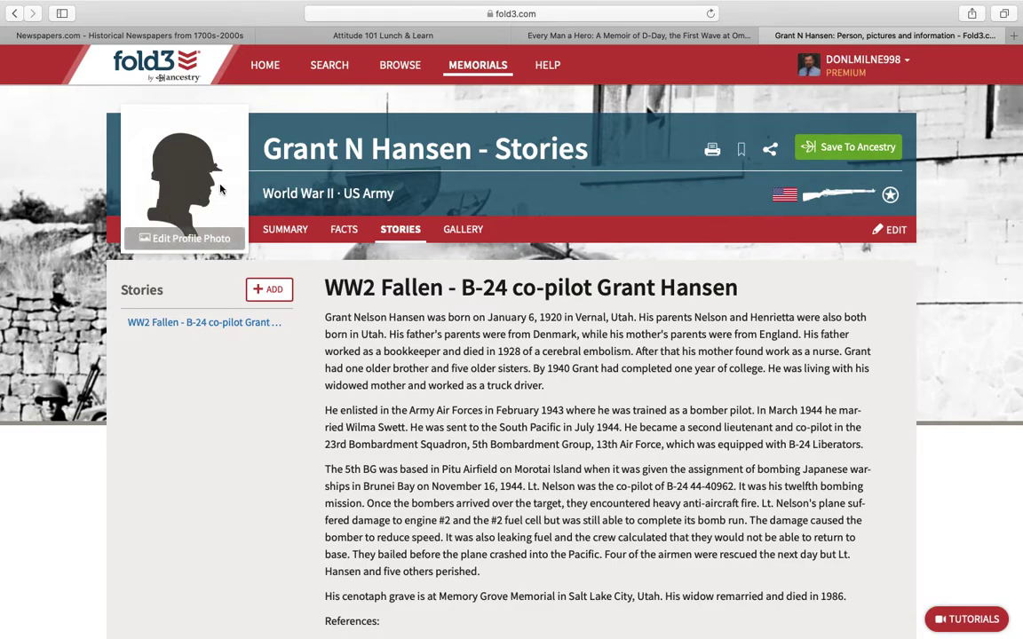
click(461, 232)
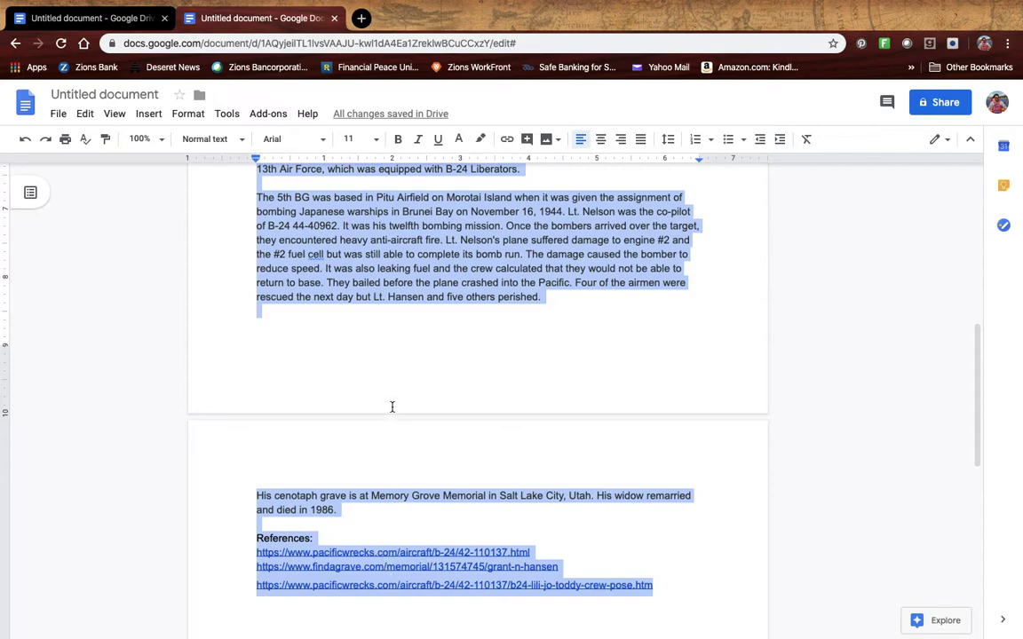
- Open the Find a Grave link from the document's references and bring up the save dialog for the portrait photo
click(392, 407)
click(392, 568)
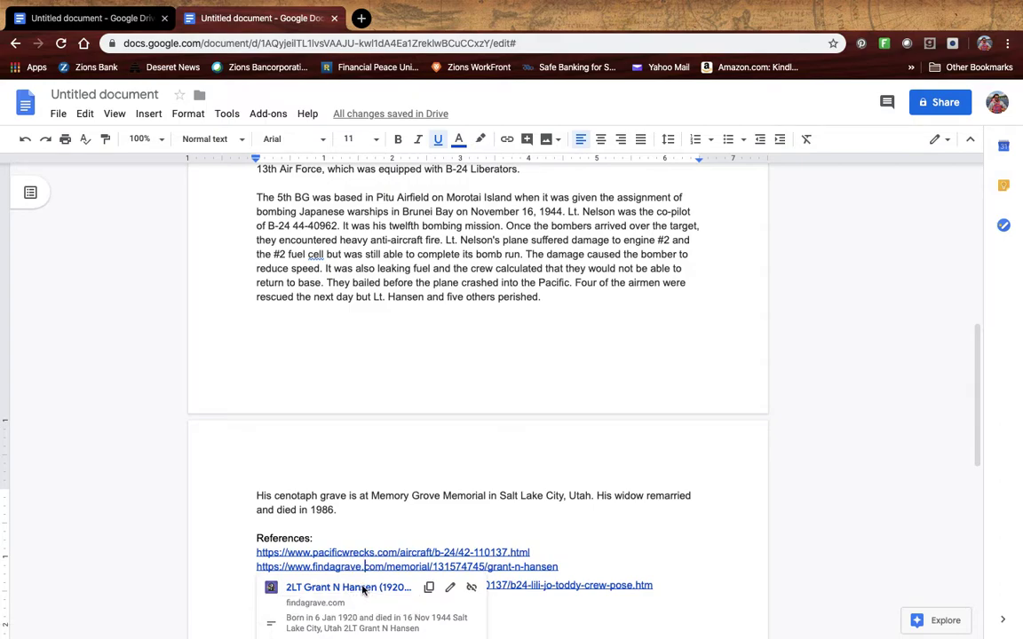
click(362, 590)
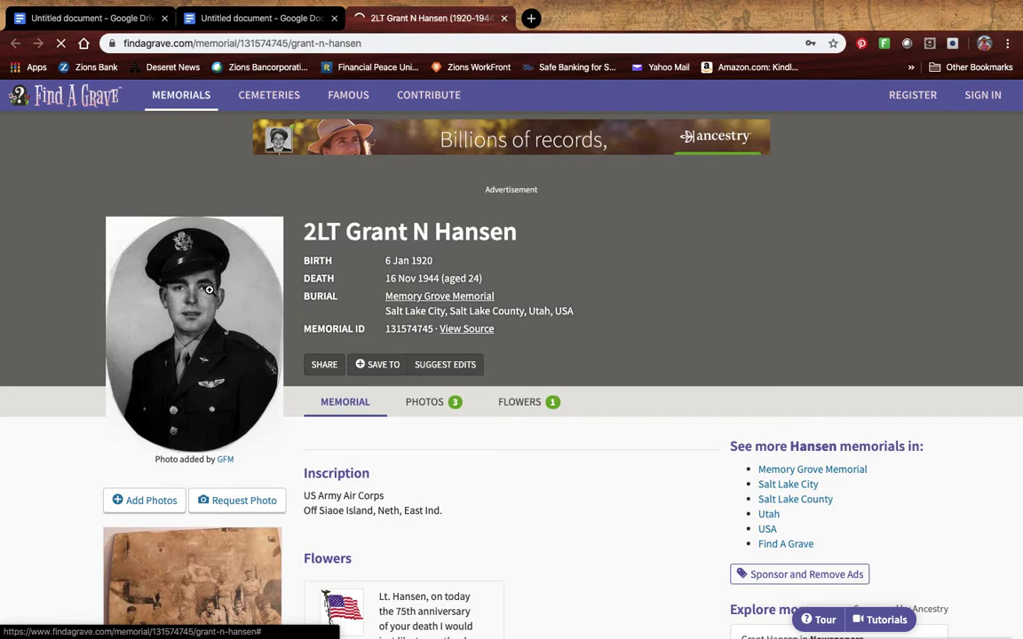
right_click(209, 289)
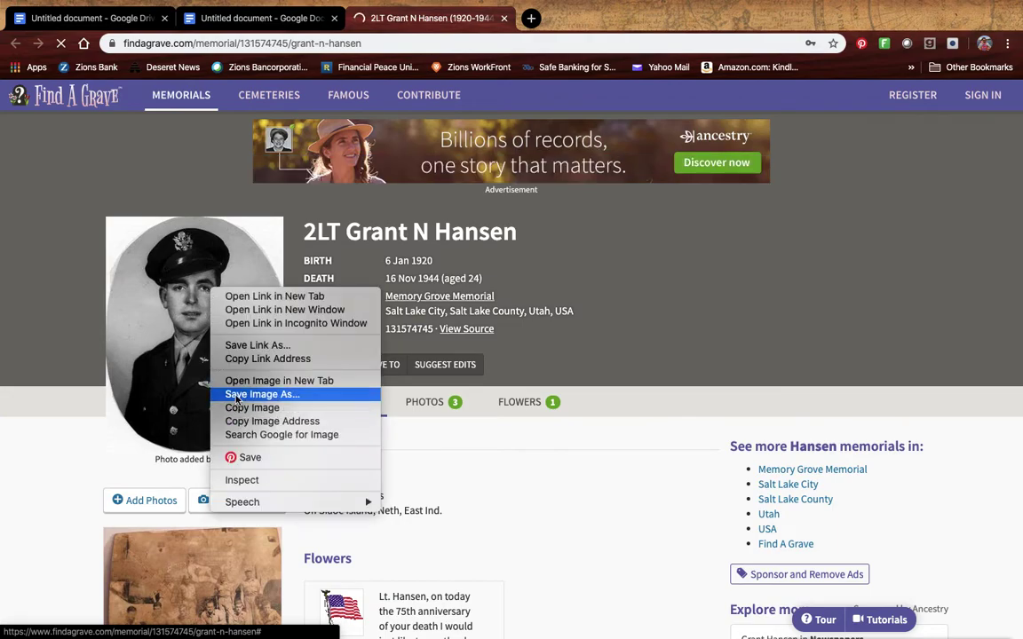
click(235, 395)
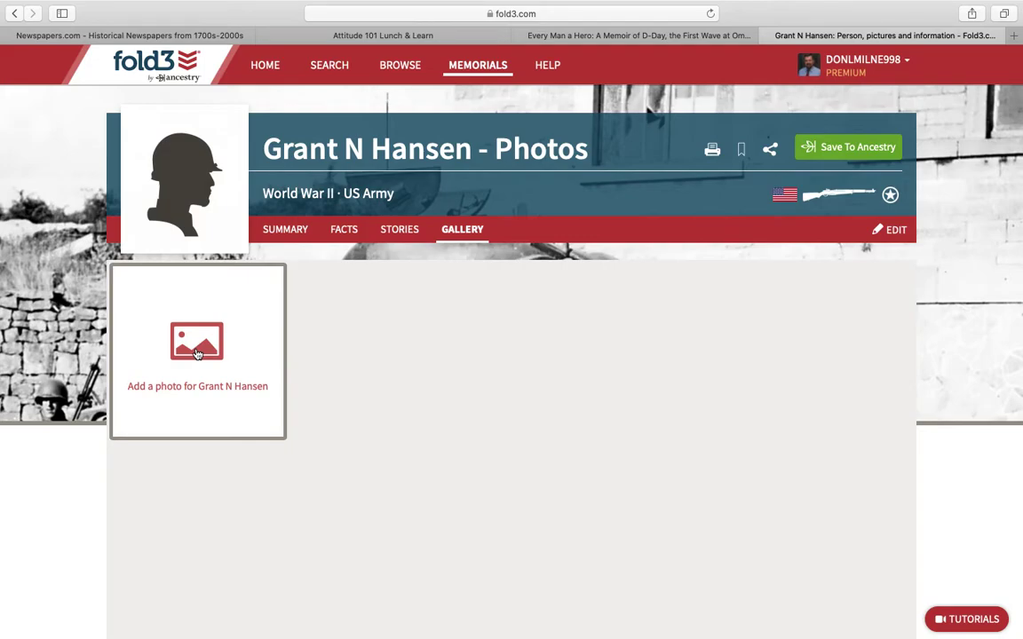
- In the Fold3 gallery, start an image upload, search the computer for the airman's surname and choose his portrait photo
click(197, 353)
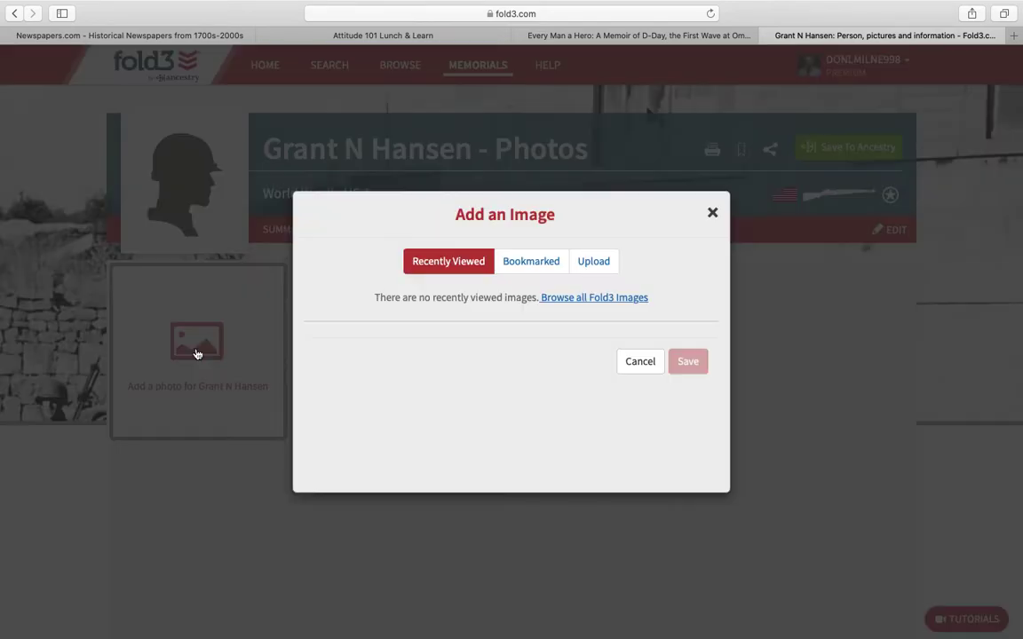
click(600, 264)
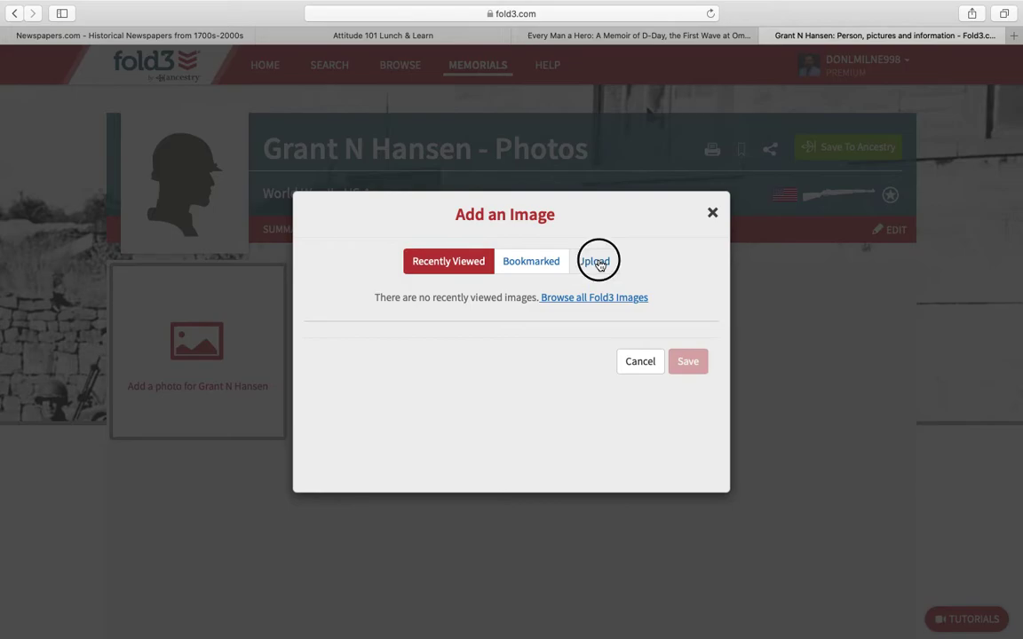
click(504, 406)
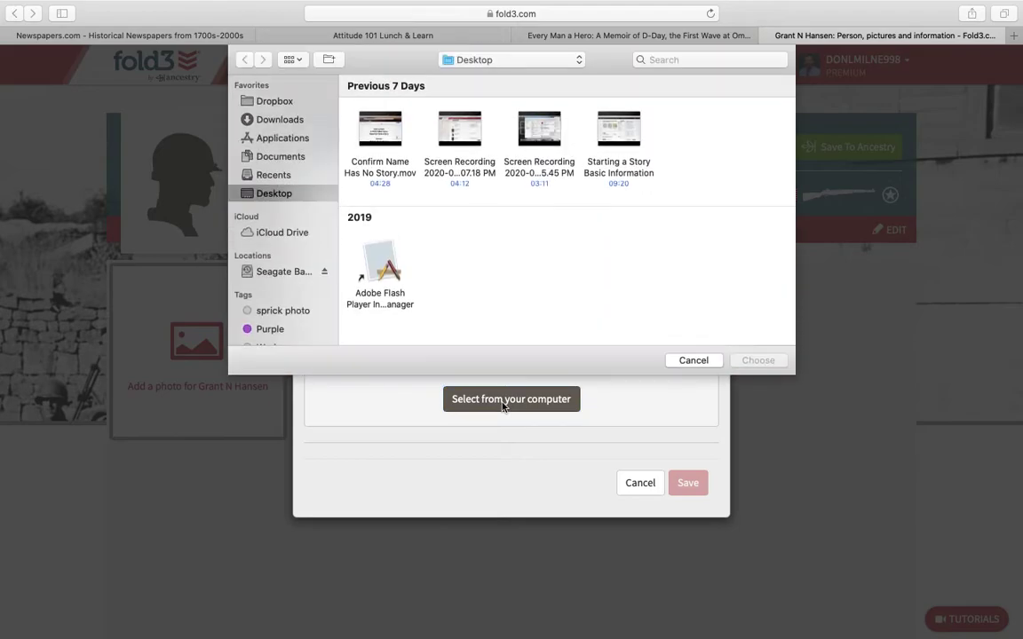
click(668, 62)
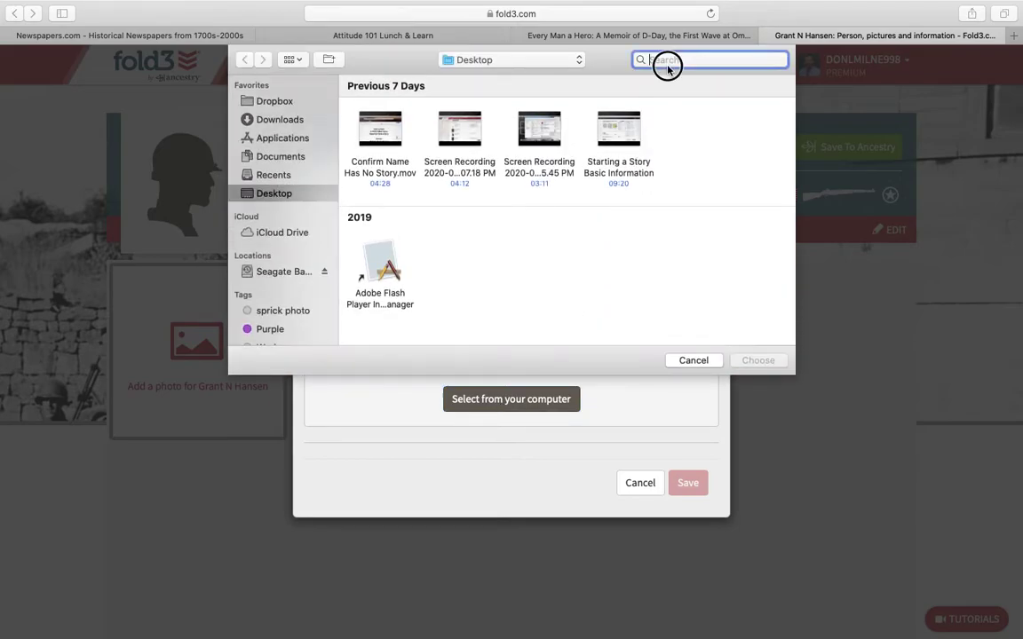
text(hansen)
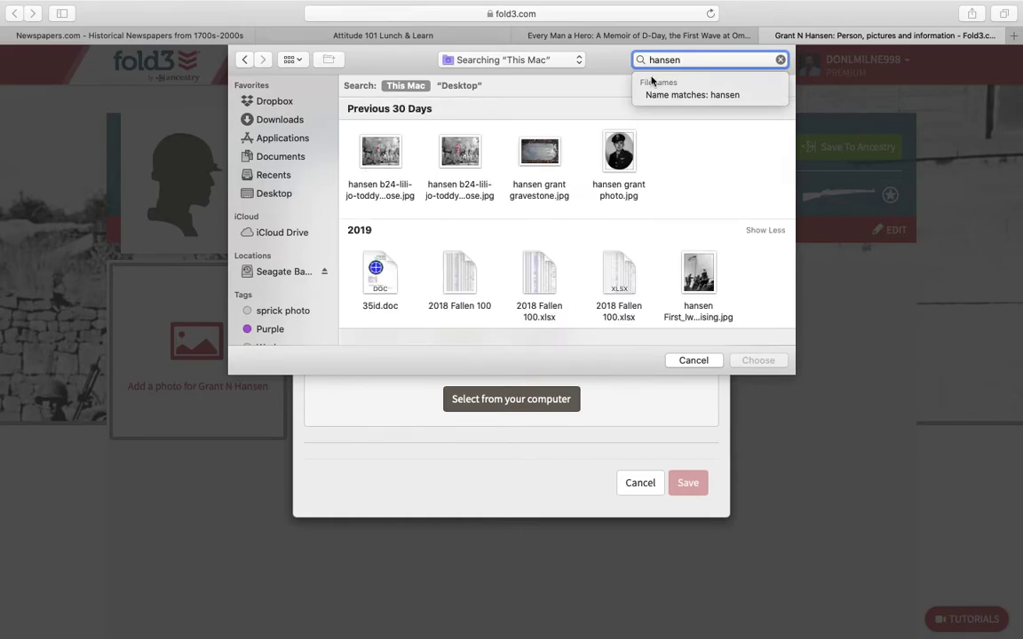
click(619, 155)
click(759, 361)
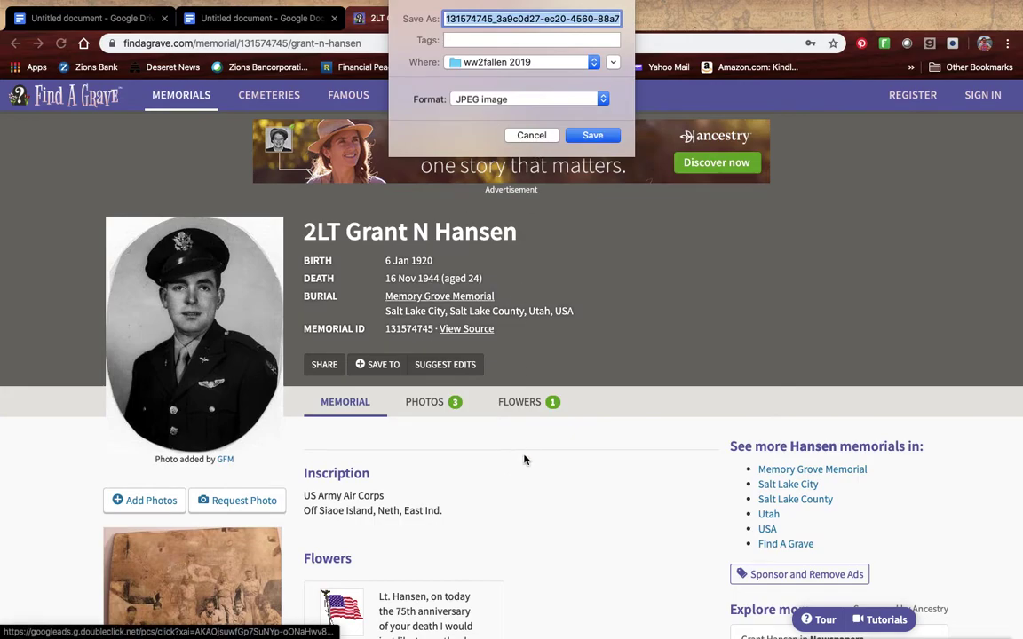
- Cancel the portrait download, replace the uploaded photo's caption with the Find a Grave page address and save the image to the gallery
click(538, 135)
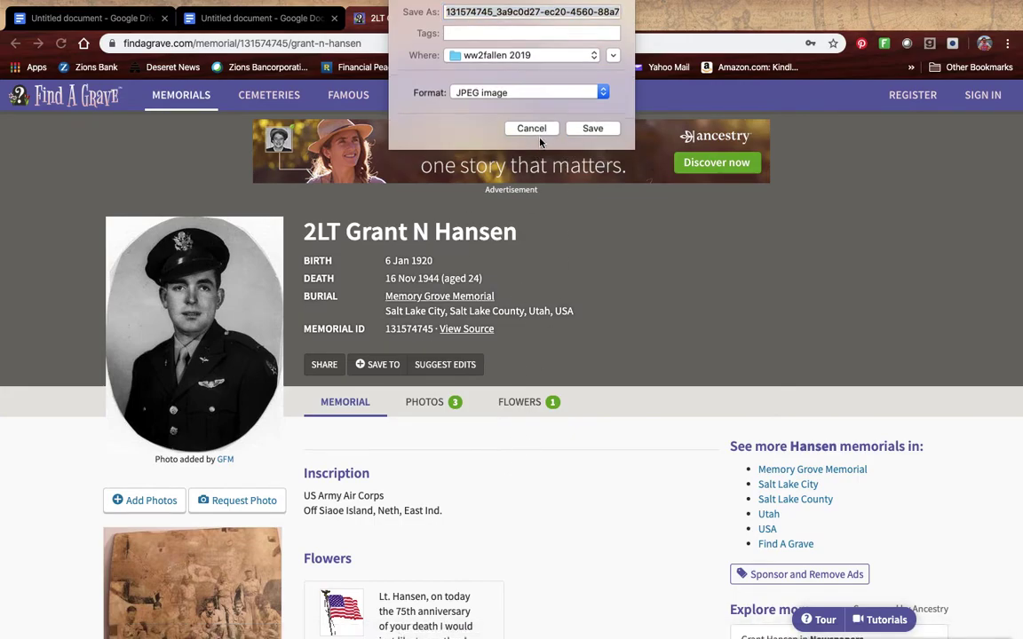
click(316, 48)
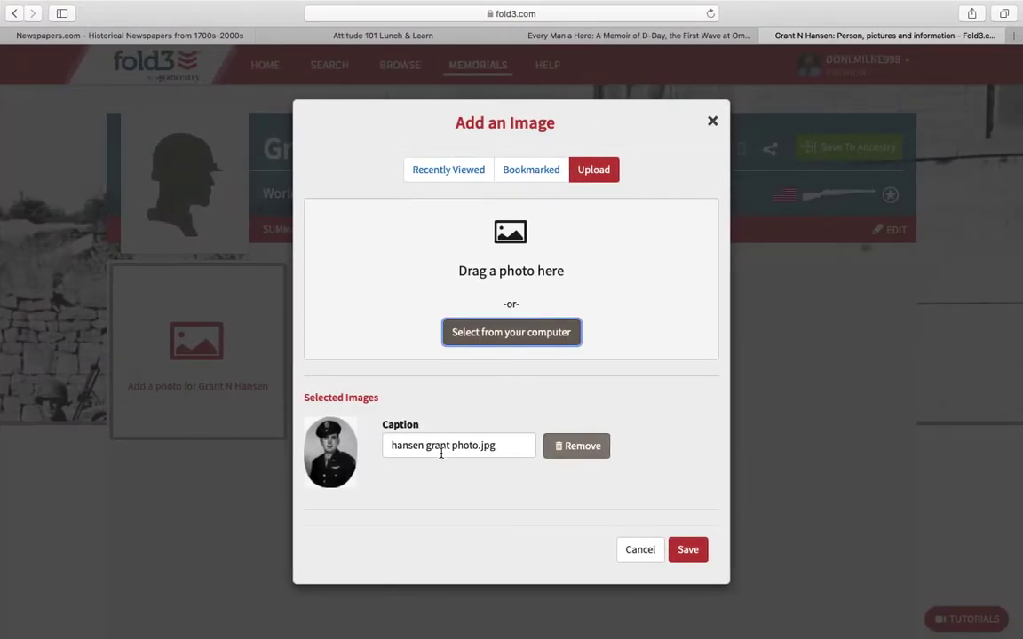
click(447, 448)
triple_click(446, 447)
key(super+v)
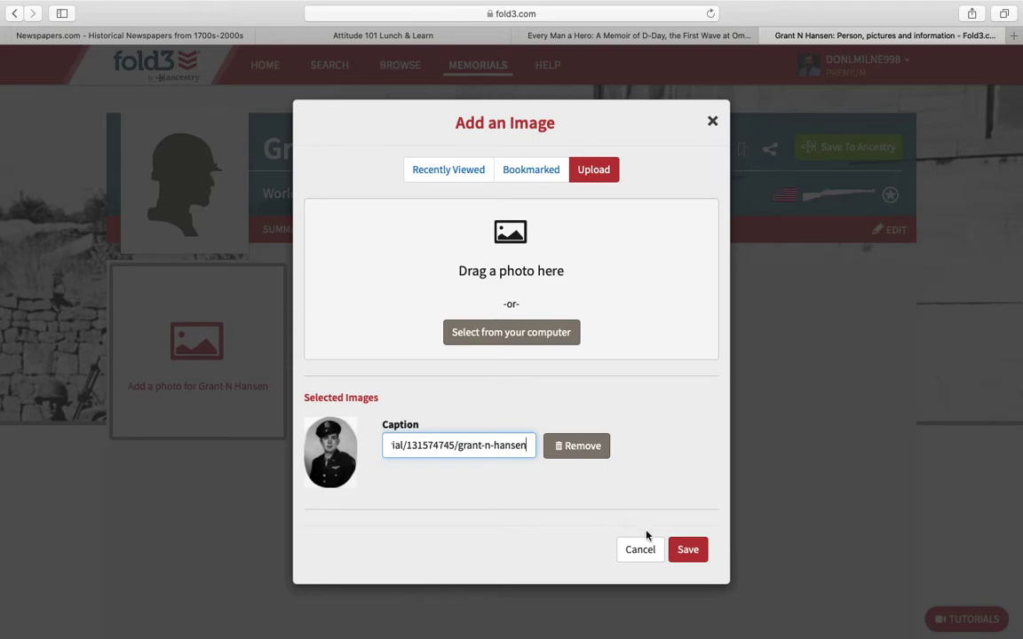
click(684, 550)
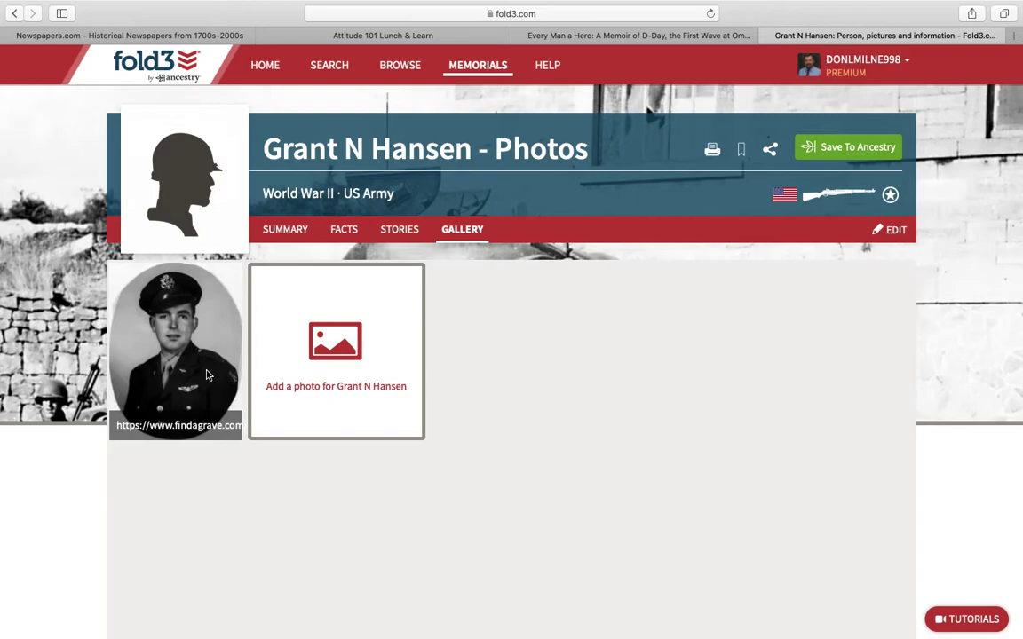
- Start another image upload in the memorial gallery, search the computer for the airman's surname and choose his gravestone photo
click(340, 364)
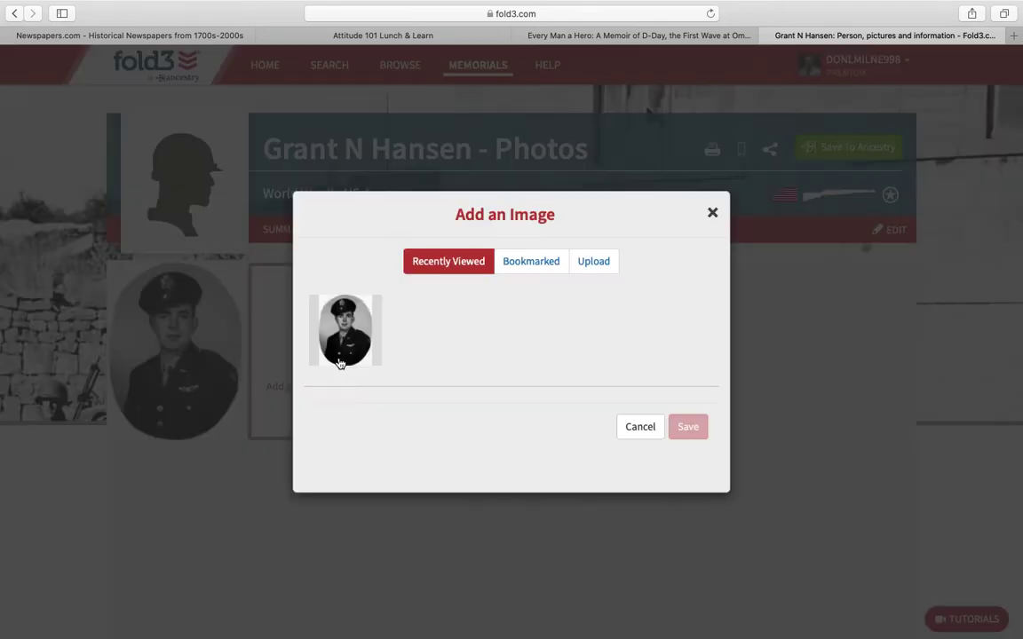
click(593, 264)
click(508, 400)
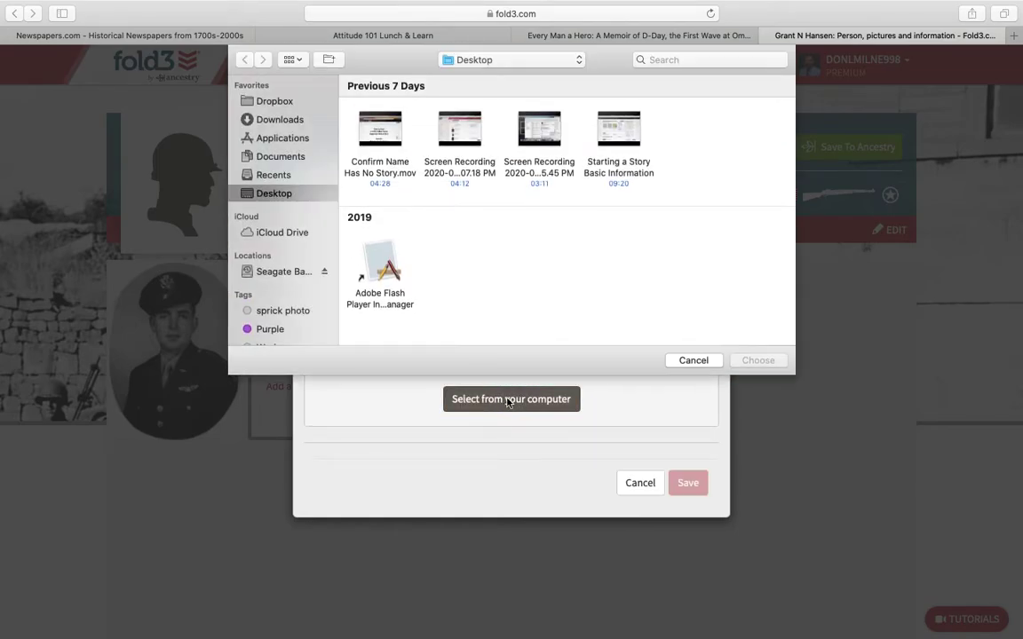
click(674, 60)
text(h)
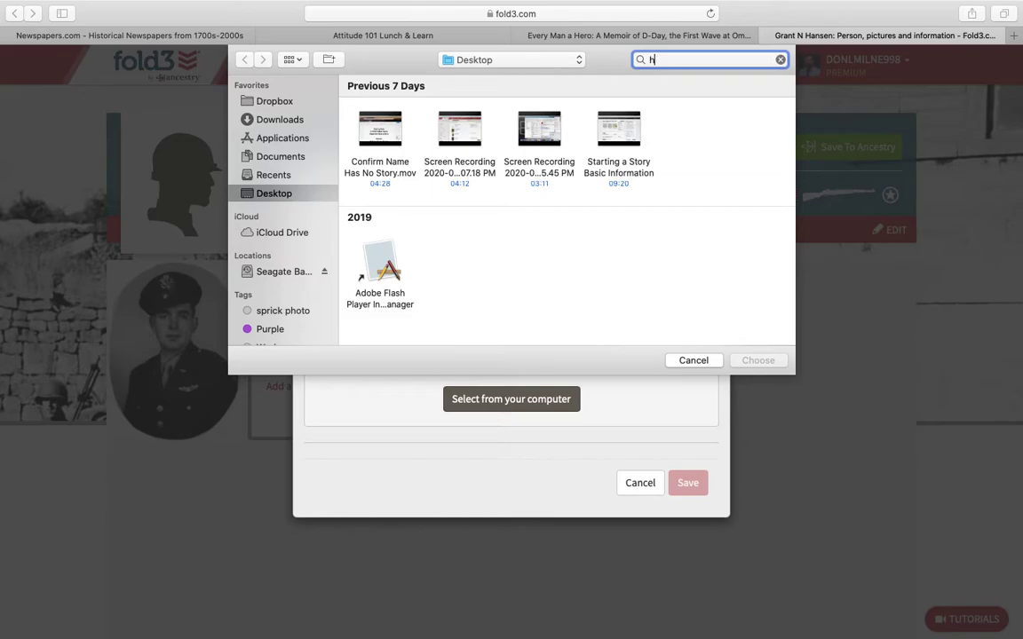
text(ansen)
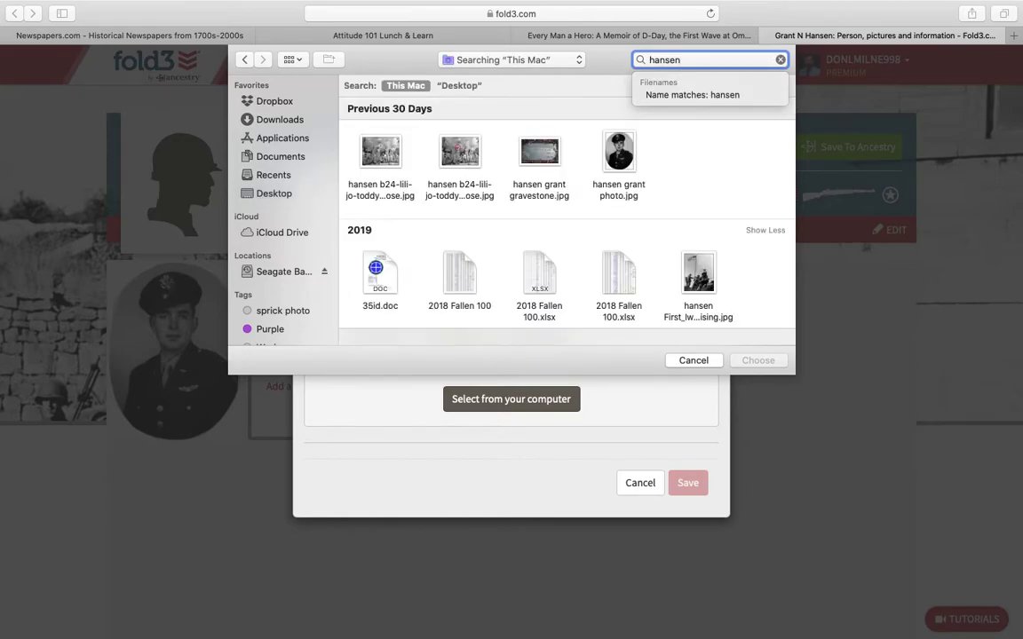
key(Down)
click(526, 158)
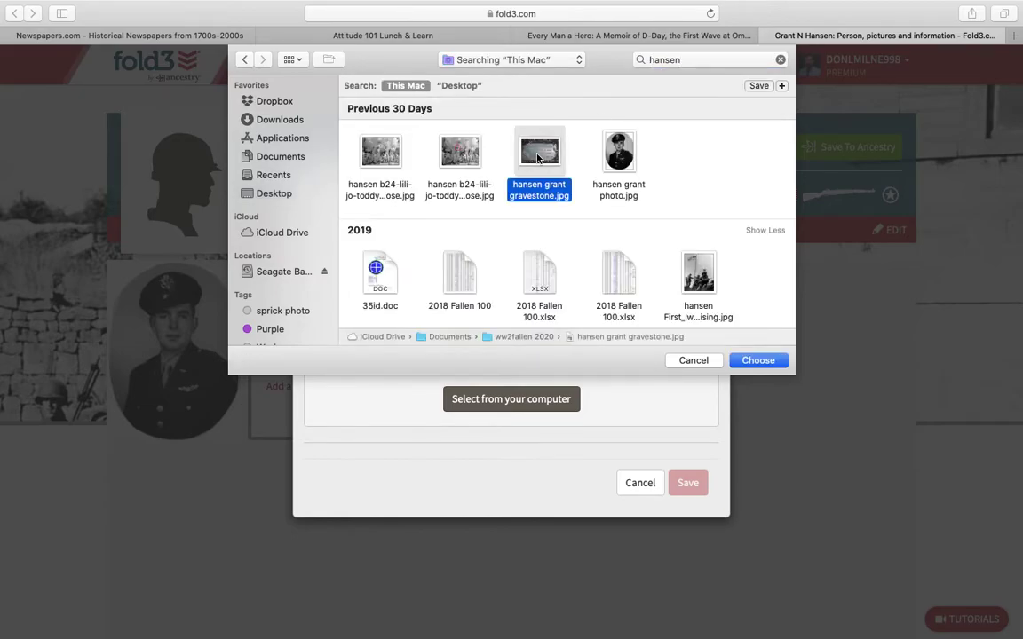
click(757, 361)
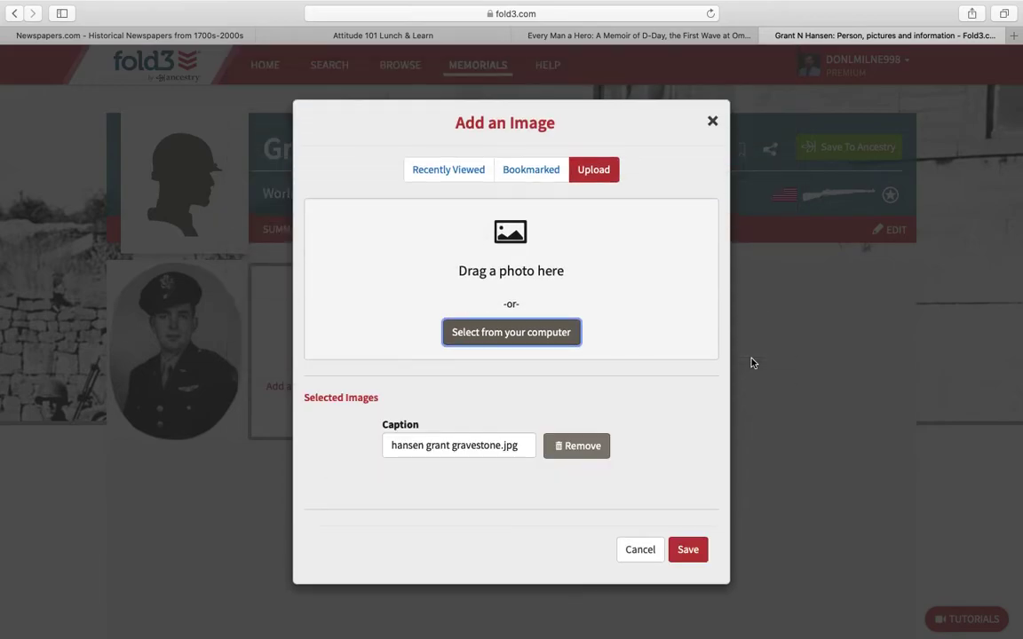
- Replace the gravestone photo's caption with the copied Find a Grave page address and save the image to the gallery
click(470, 449)
double_click(470, 448)
click(470, 449)
triple_click(470, 449)
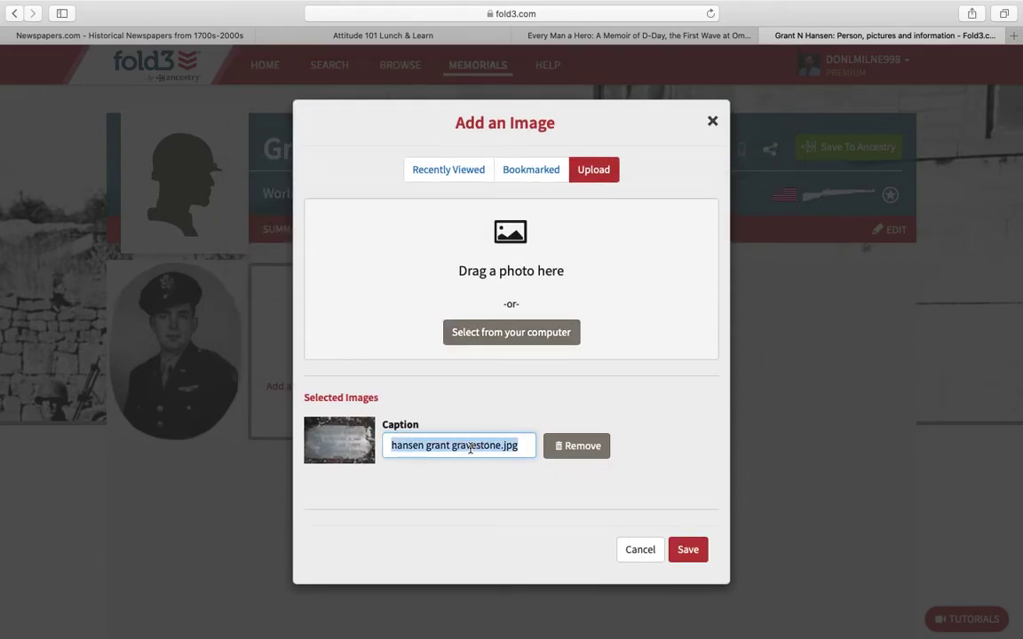
key(super+v)
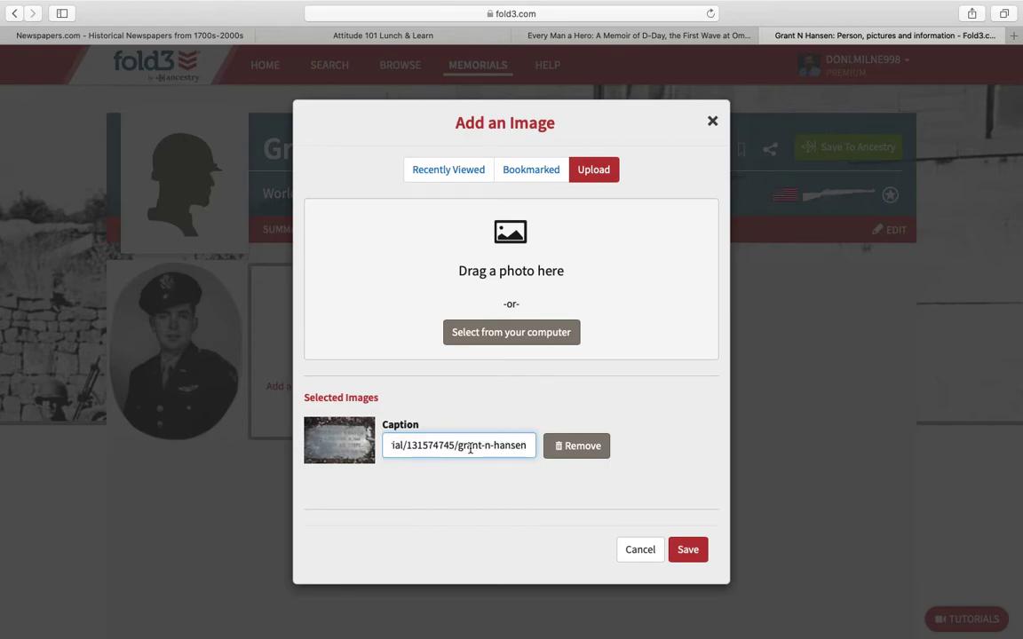
click(689, 550)
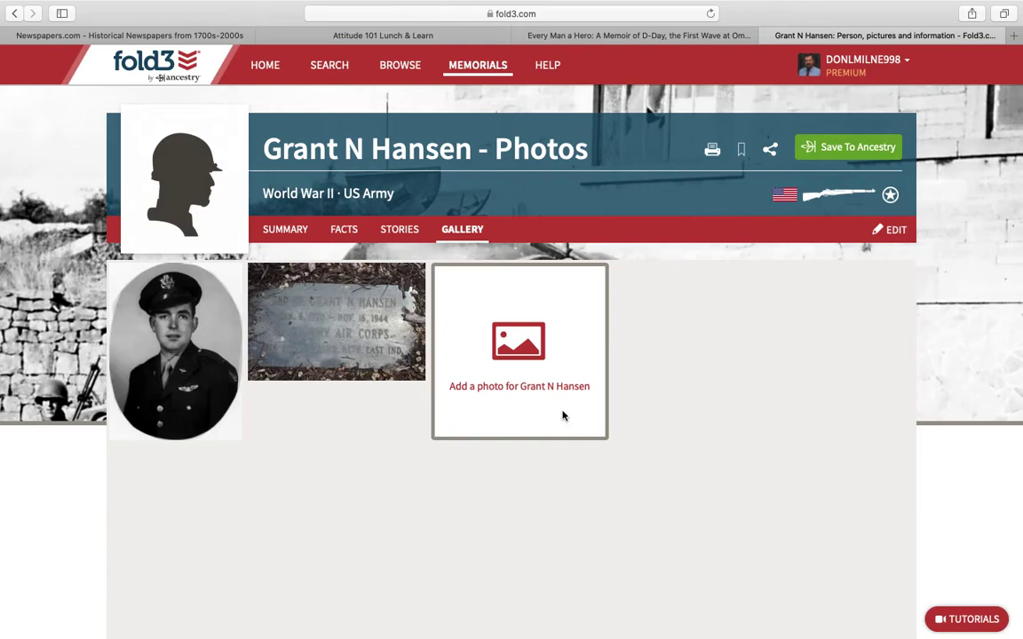
- Start a third gallery upload, search the computer for the airman's surname and choose the B-24 crew photo with his face circled in red
click(535, 367)
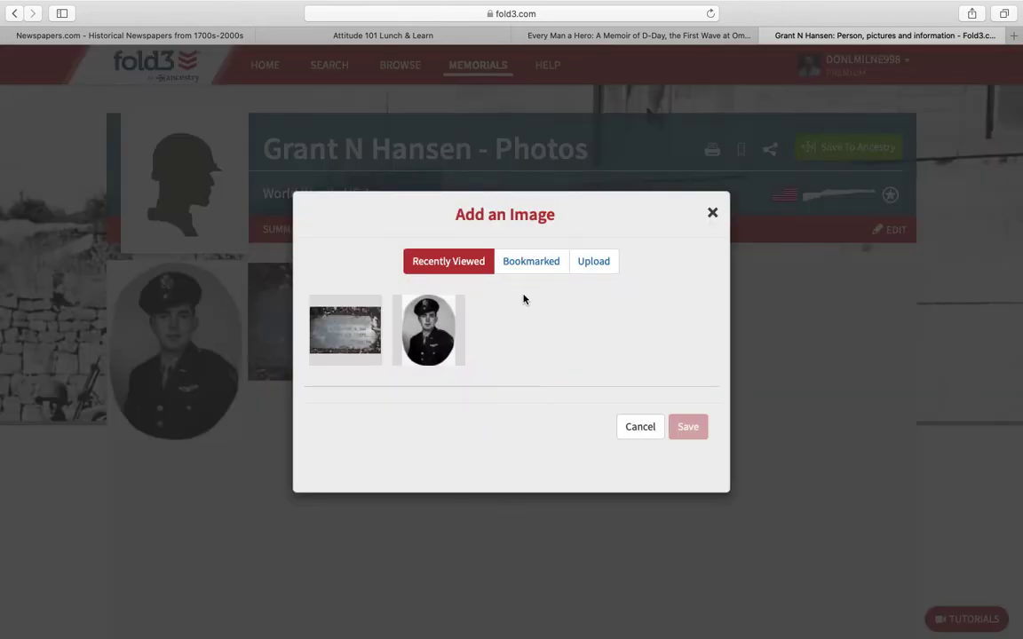
click(597, 259)
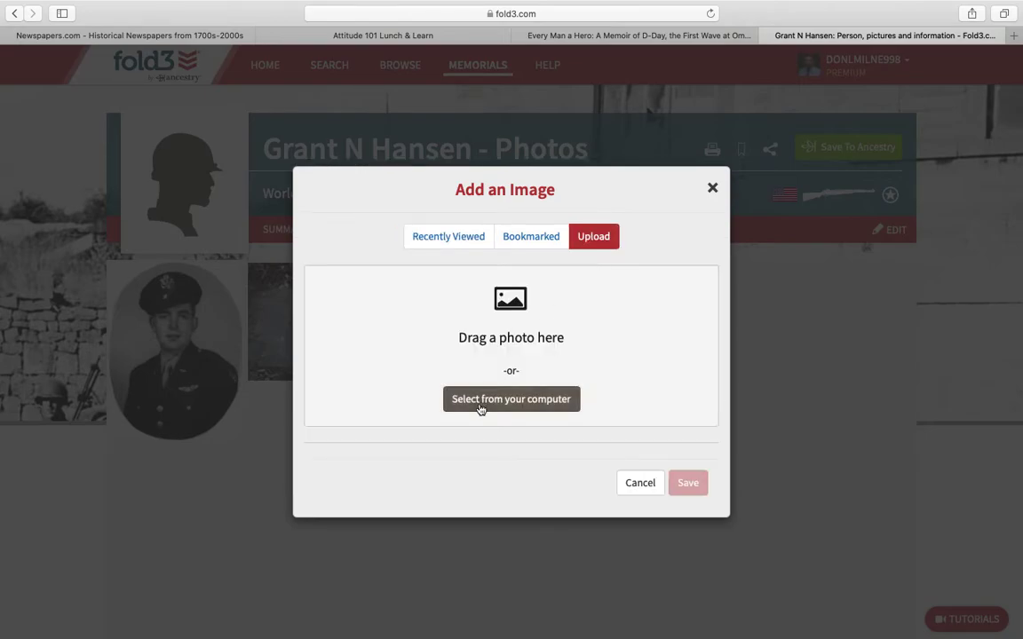
click(482, 402)
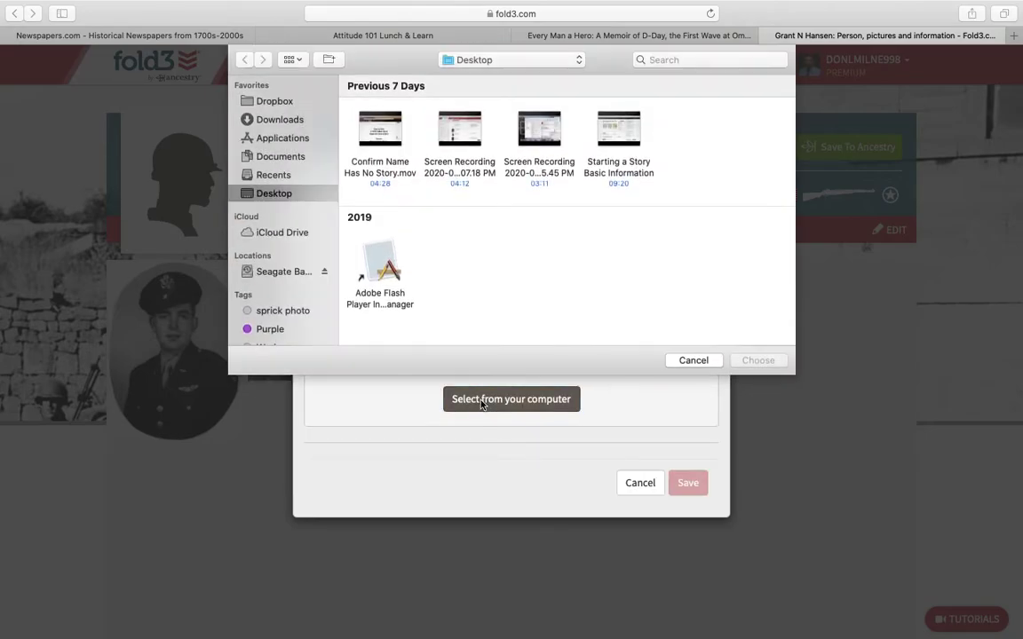
click(673, 60)
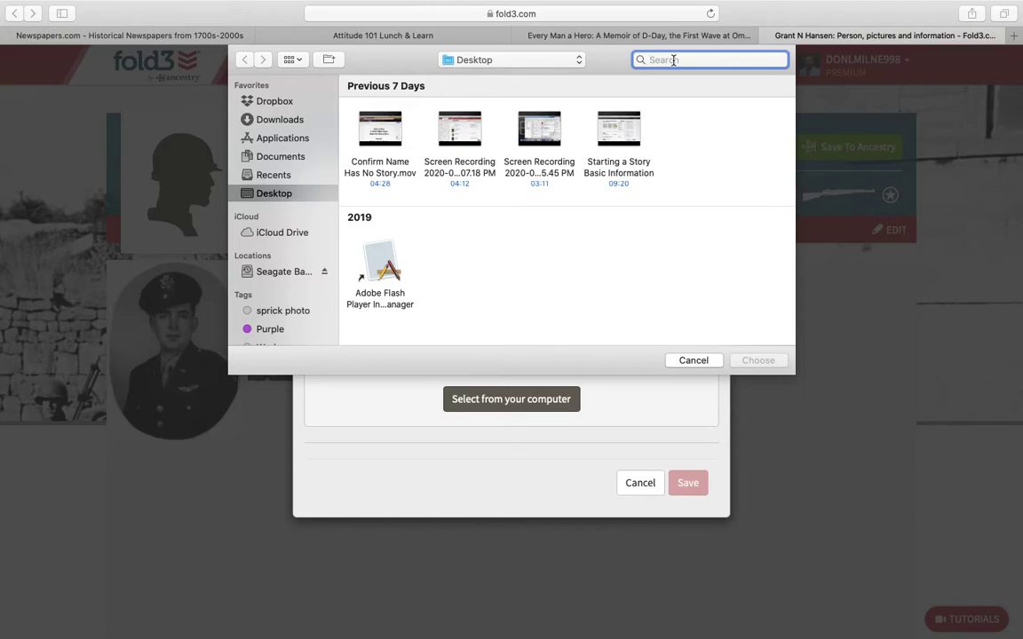
text(hansen)
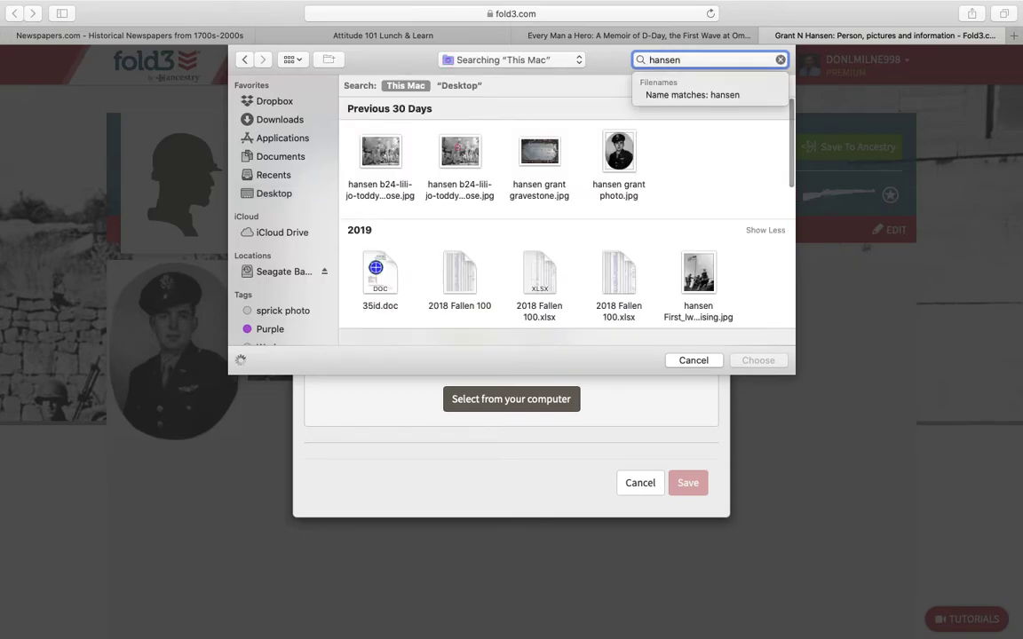
click(380, 152)
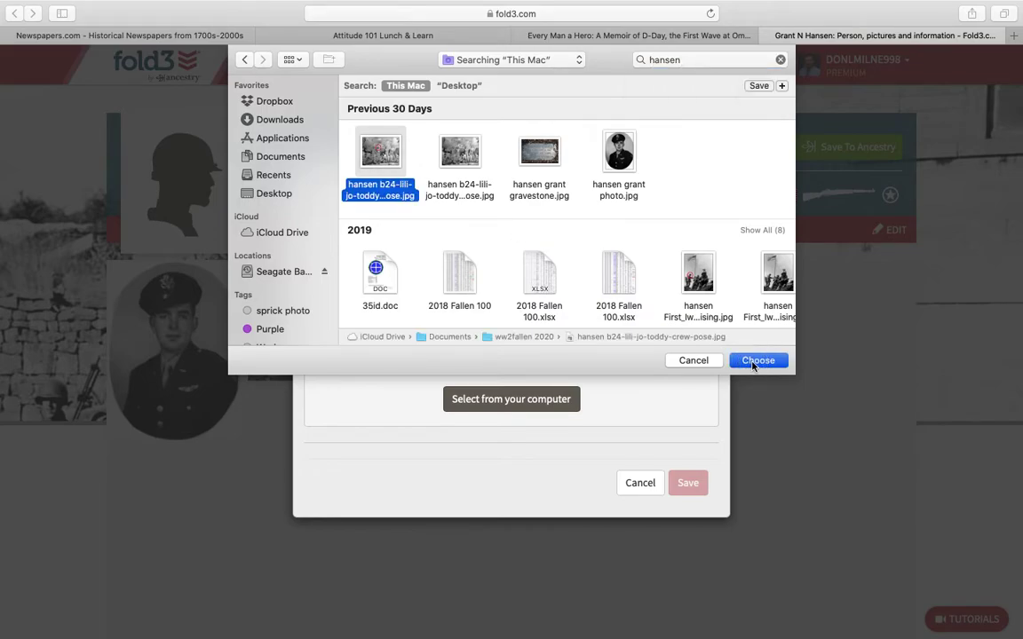
click(757, 361)
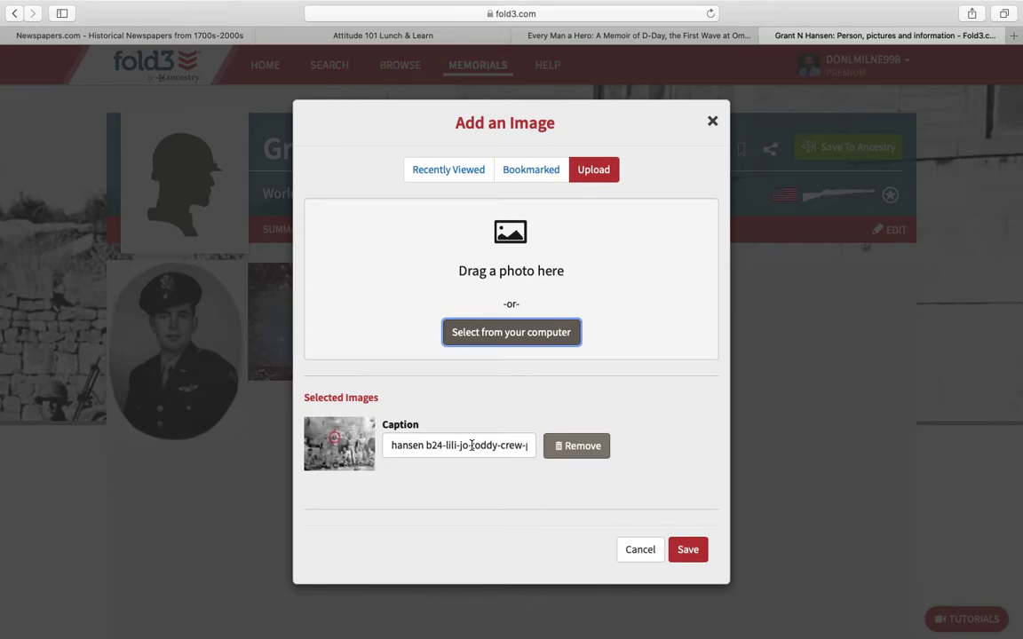
- Copy the Pacific Wrecks b24-lili-jo-toddy-crew-pose.htm link from the document's references, use it as the crew photo's caption and save the image
key(ctrl+Left)
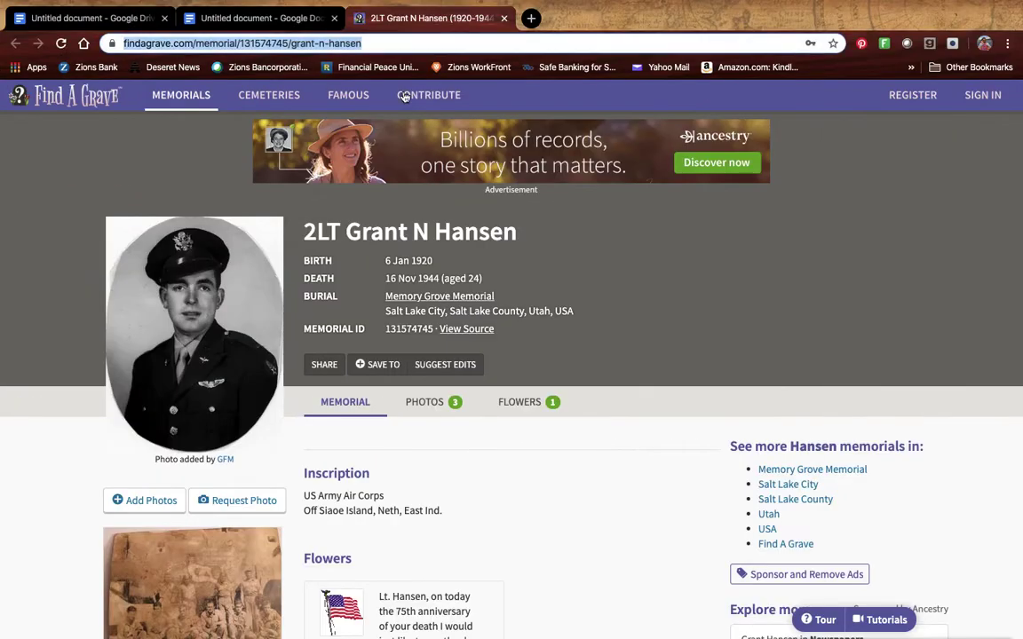
click(257, 18)
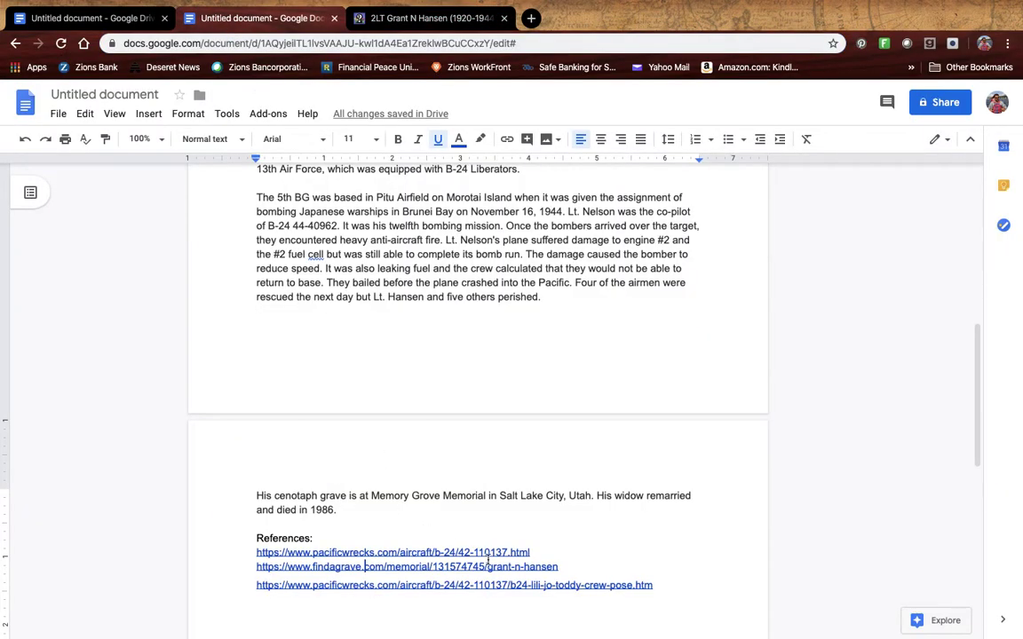
drag(655, 586, 255, 585)
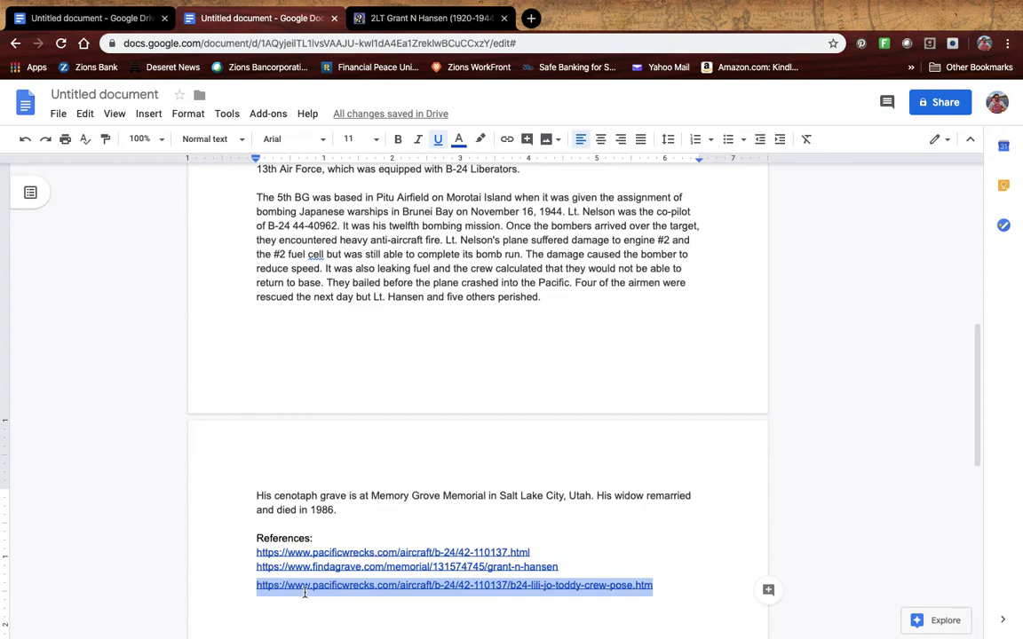
key(ctrl+Right)
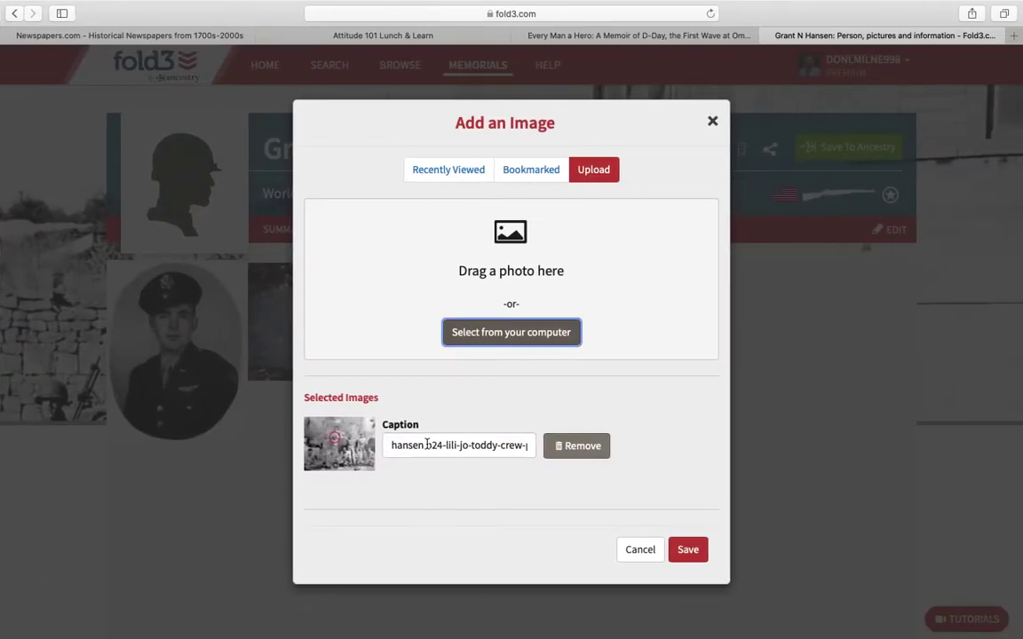
triple_click(427, 445)
key(Right)
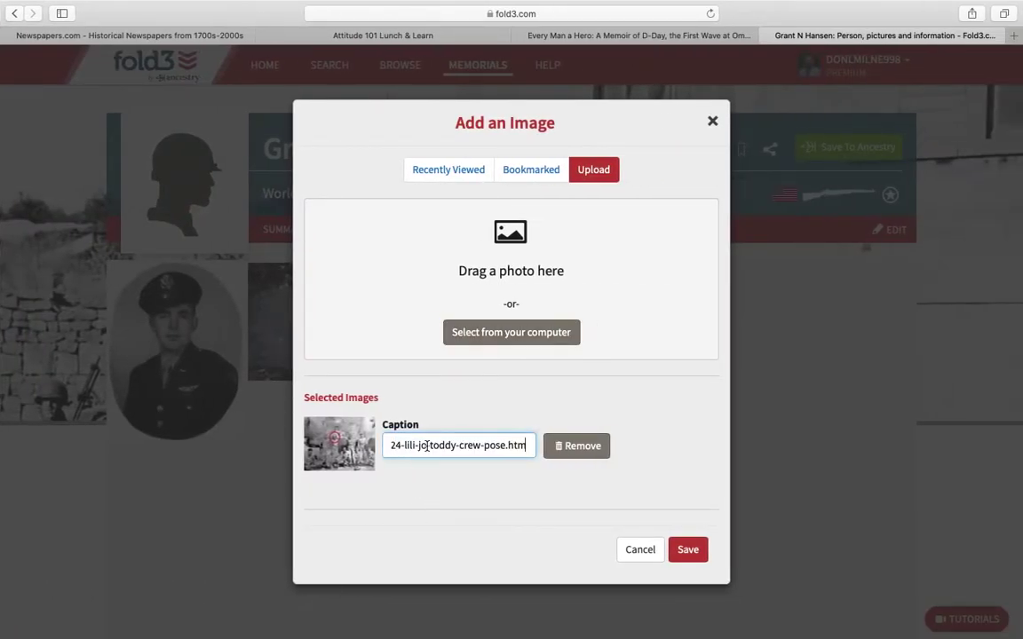
click(685, 551)
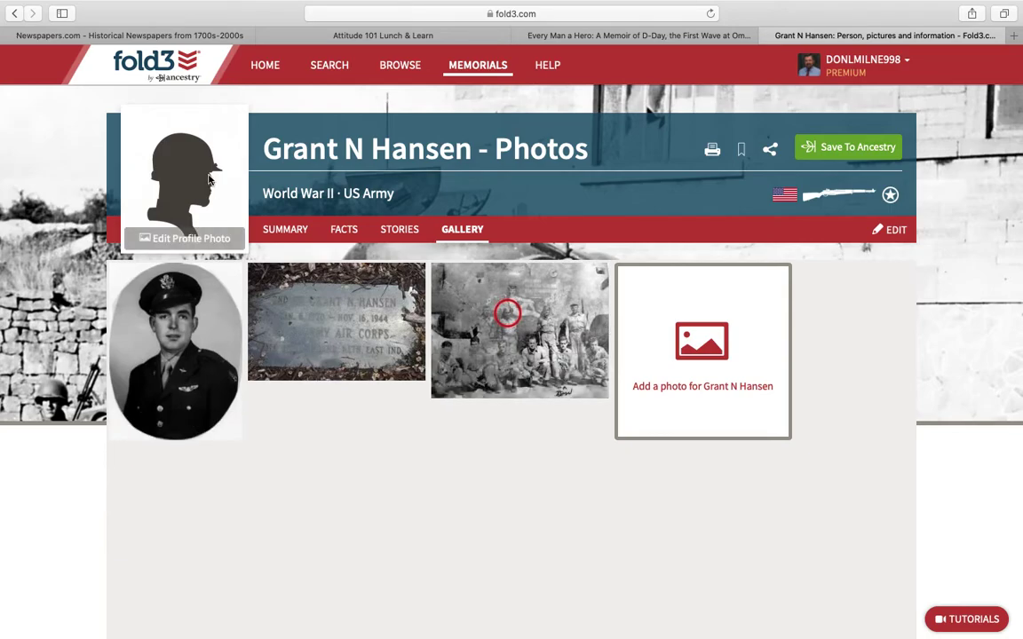
- Set the airman's uniformed portrait from the page images as the memorial's profile photo, cropped to nearly the full picture
click(185, 242)
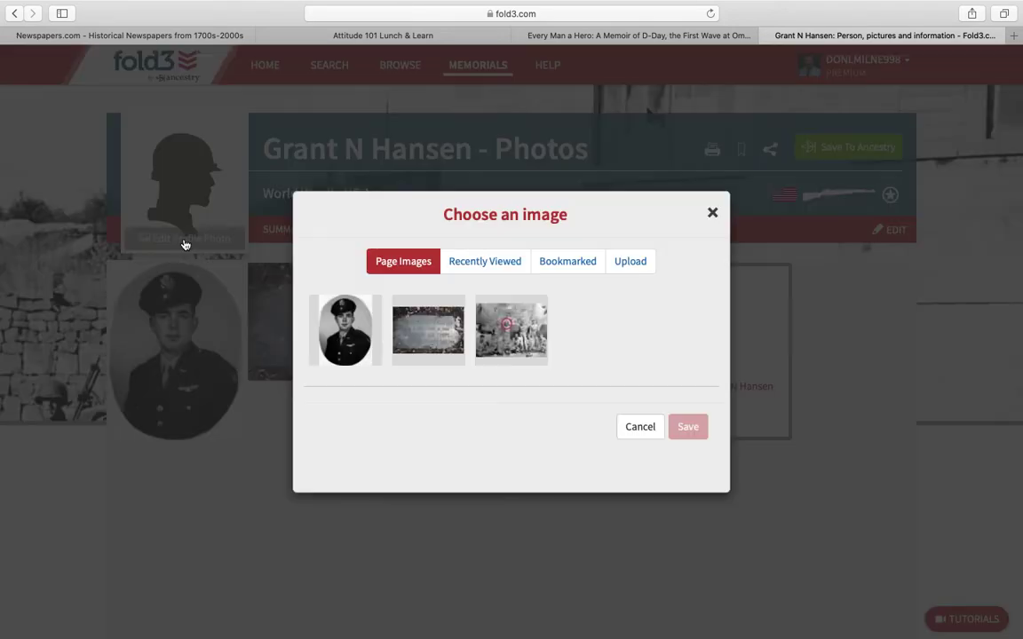
click(344, 335)
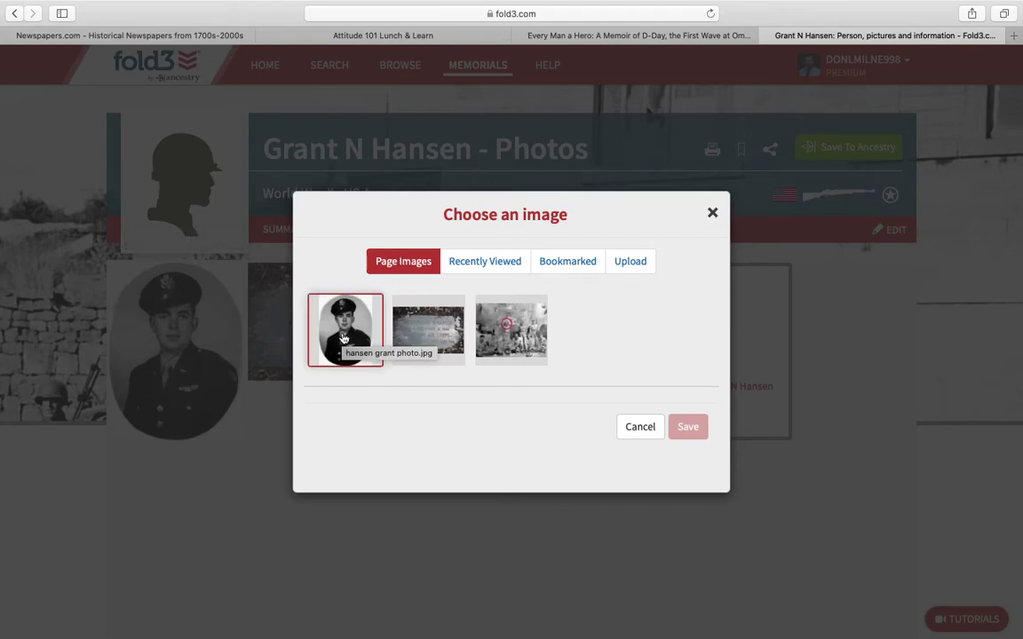
click(344, 336)
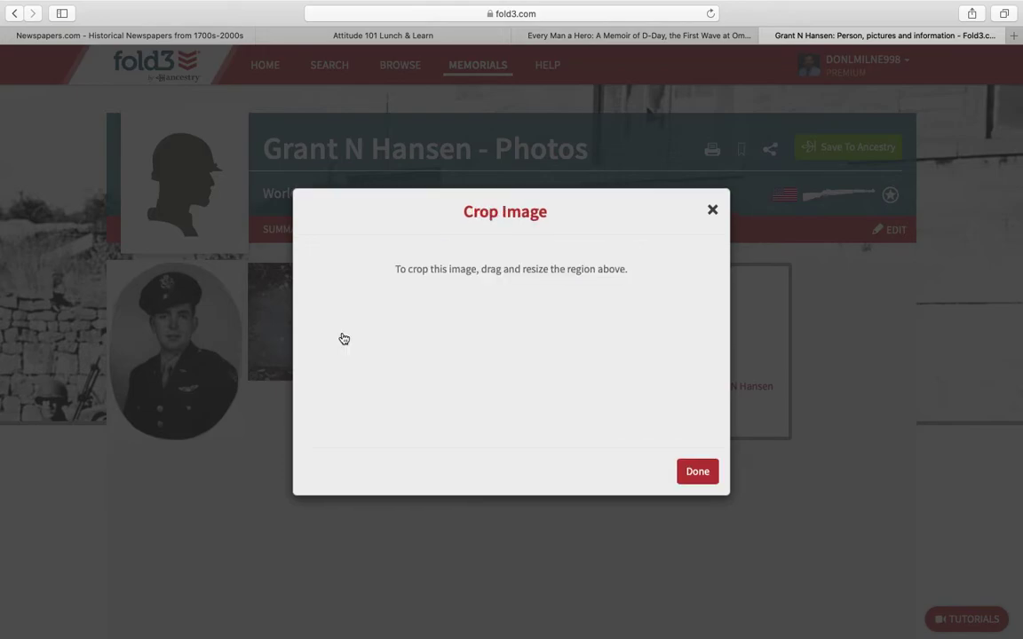
mouse_move(482, 359)
mouse_down()
mouse_move(480, 393)
mouse_move(483, 351)
mouse_move(480, 359)
mouse_up()
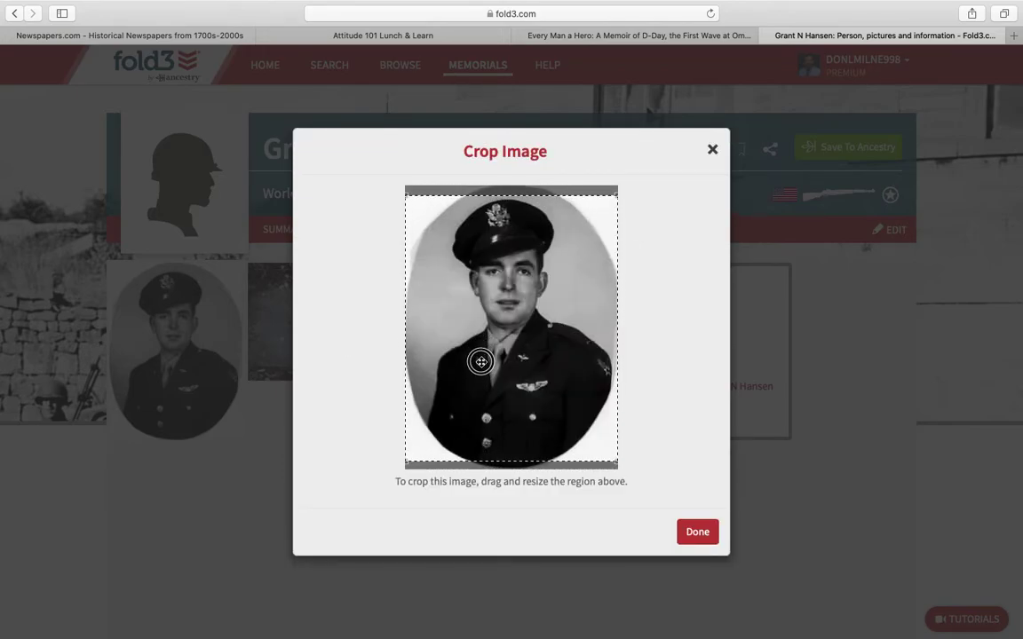
click(698, 534)
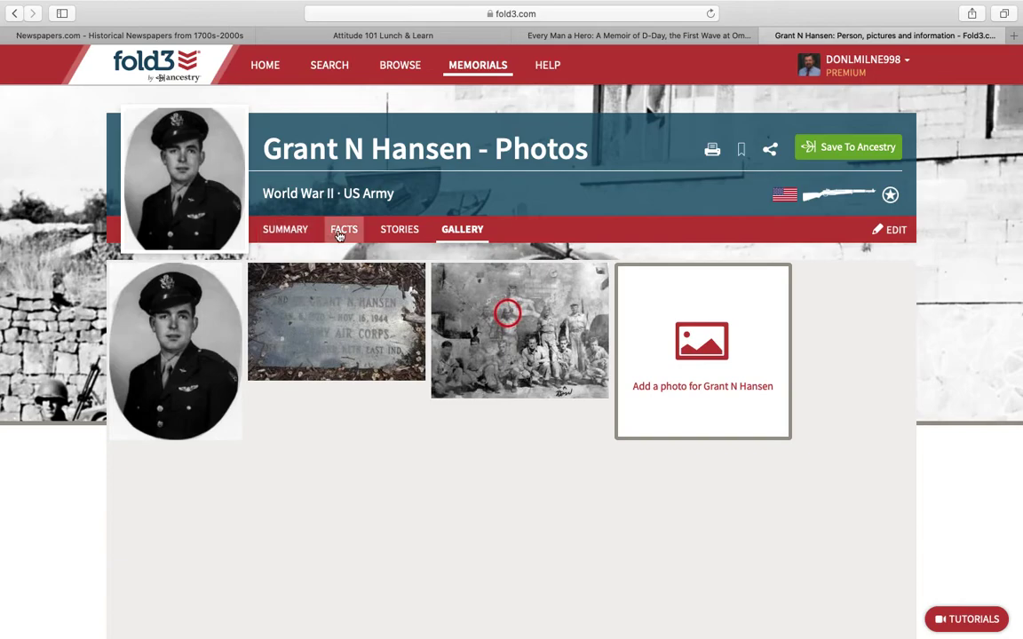
- In the memorial's page settings, replace the background with the crew photo from the page images
click(891, 236)
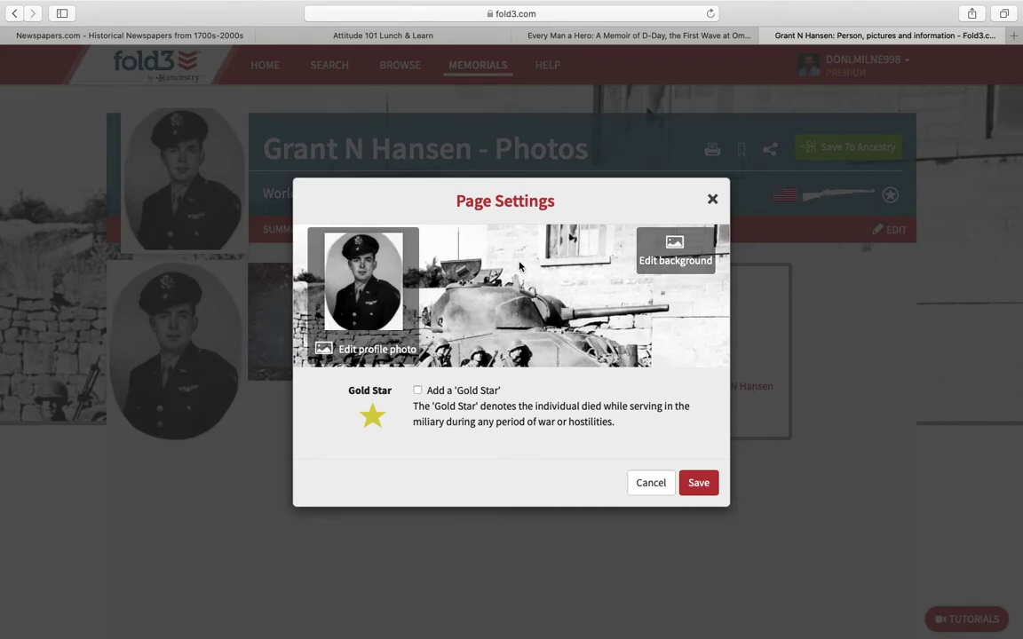
click(675, 256)
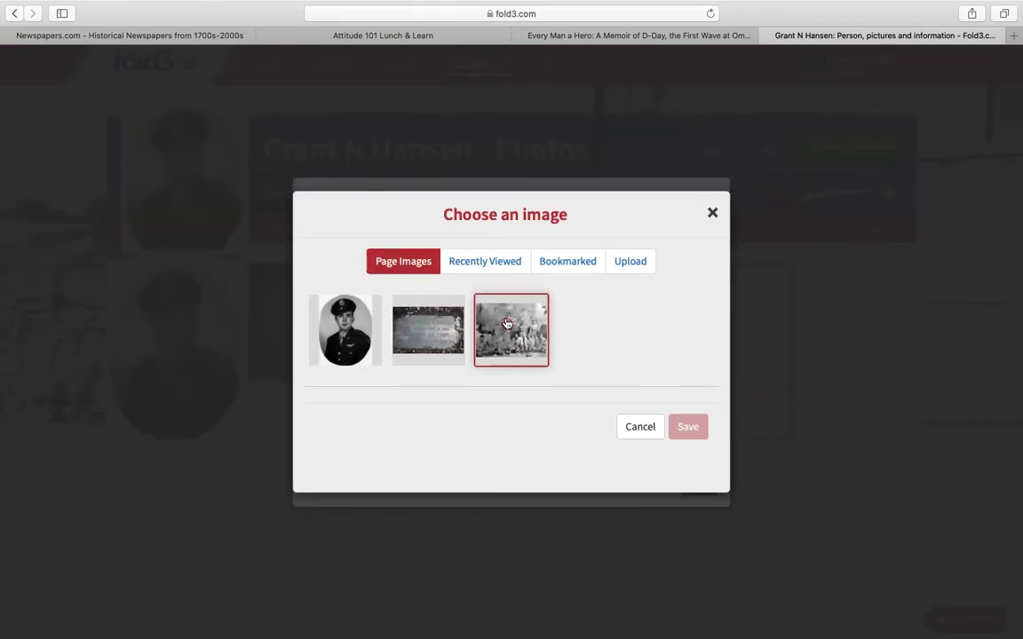
click(506, 324)
click(687, 426)
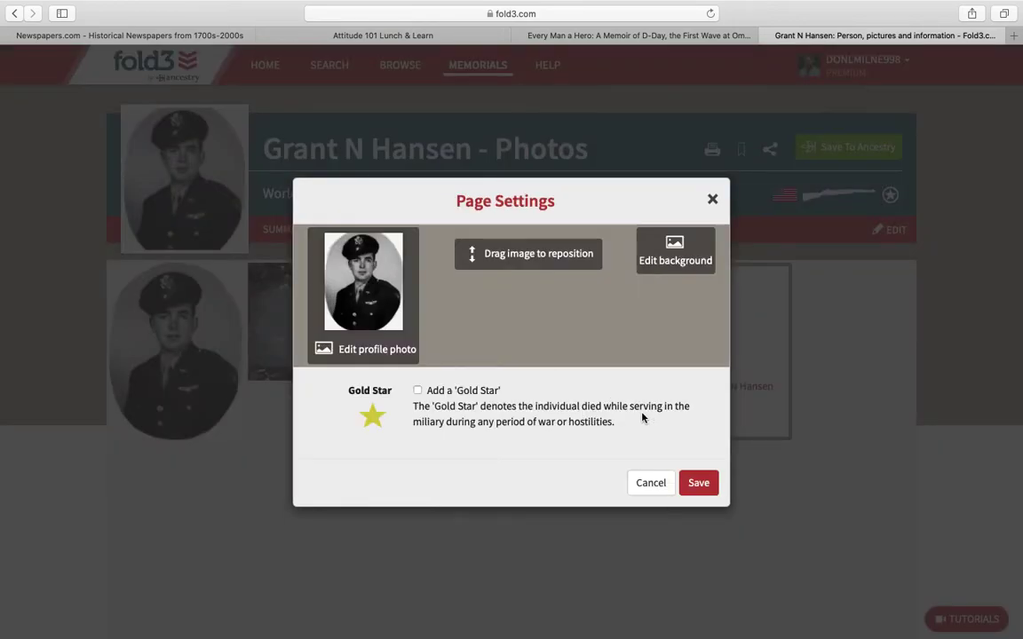
- Reposition the background vertically to show the circled airman, add a Gold Star and save the page settings
drag(498, 285, 541, 214)
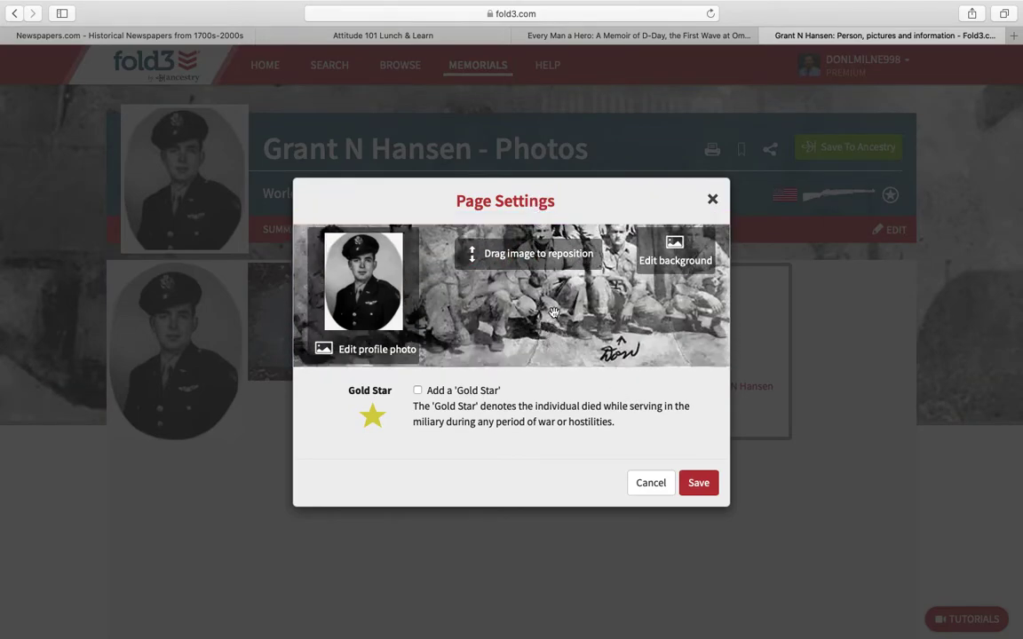
drag(496, 286, 557, 410)
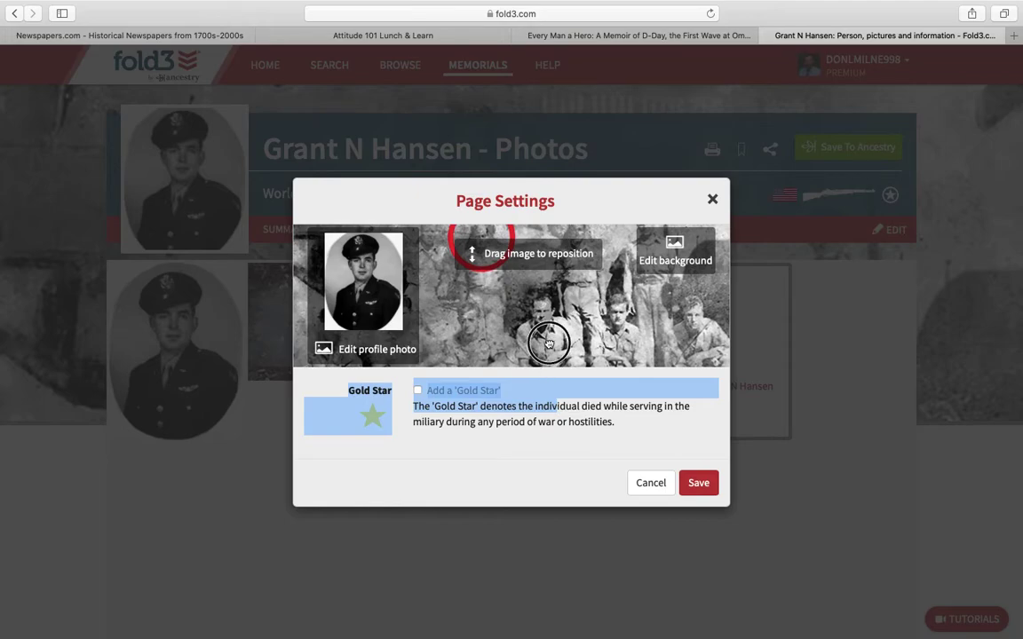
drag(543, 331, 545, 368)
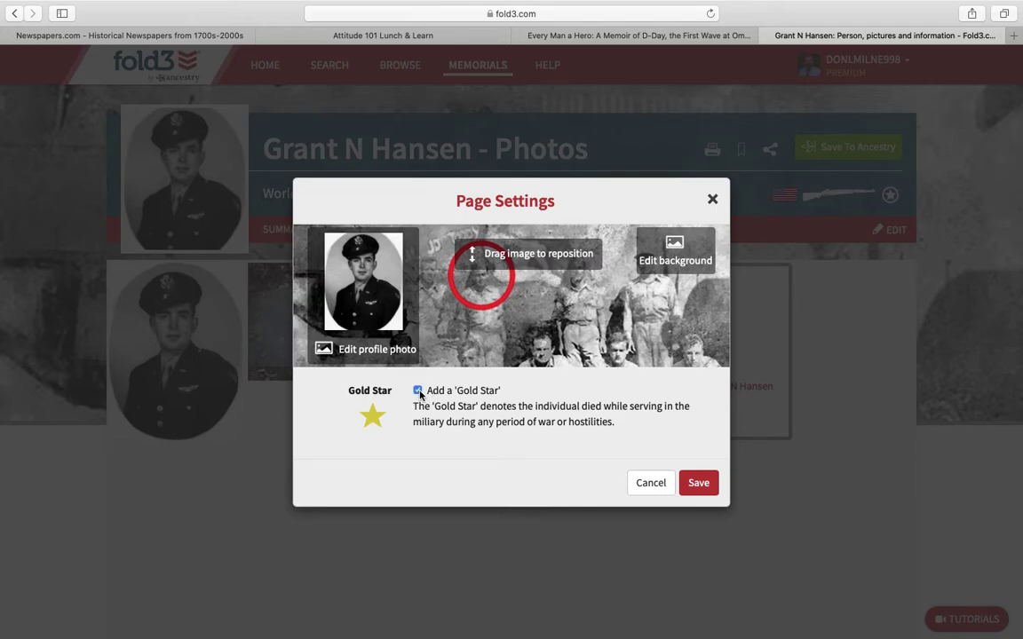
click(699, 484)
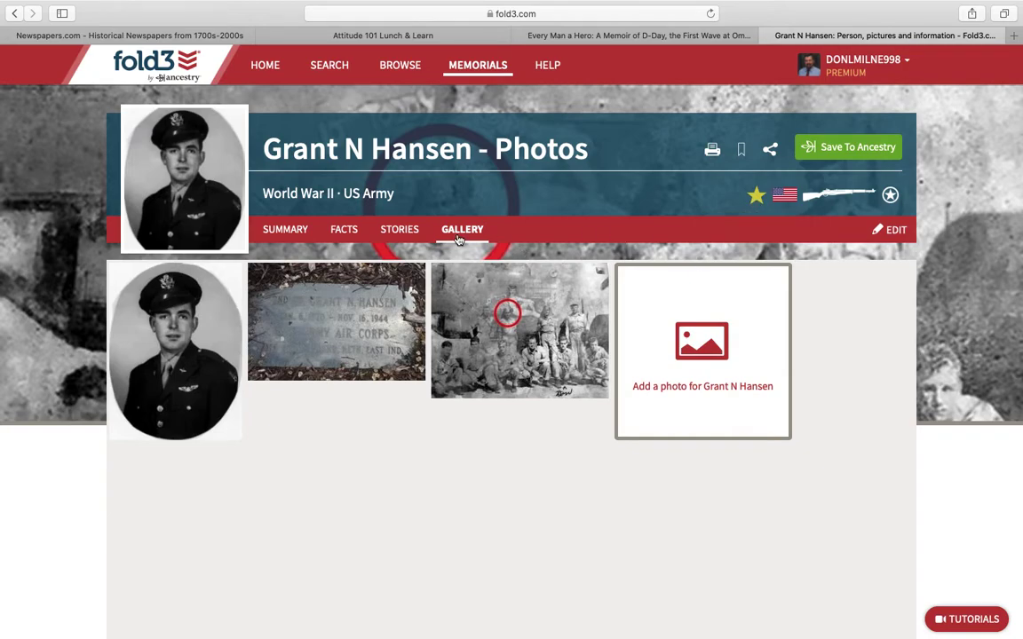
mouse_move(194, 209)
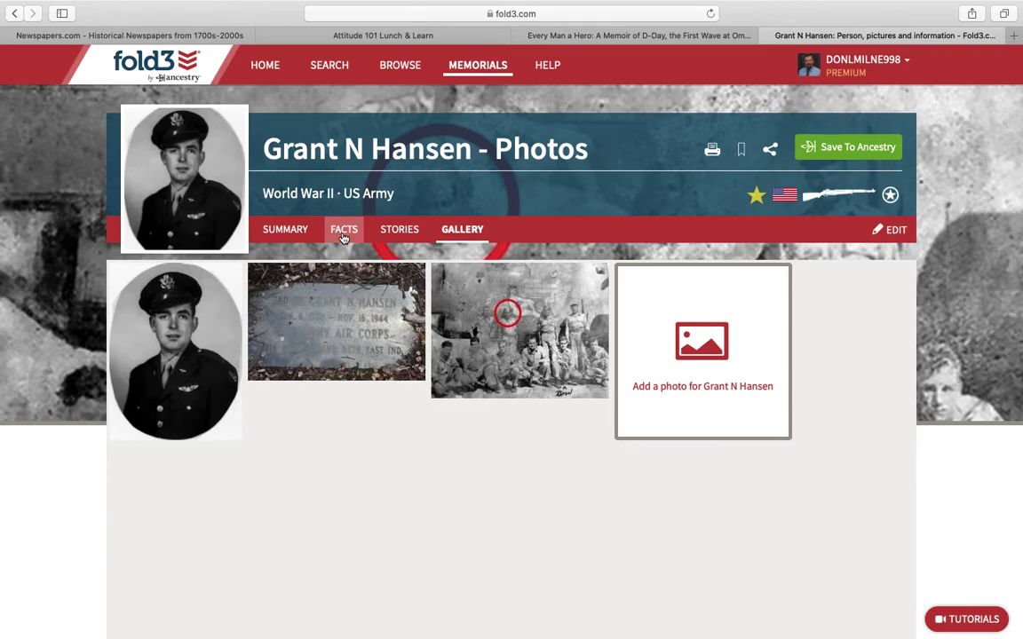
- Review the memorial's summary, including the service details, the story and its references
click(283, 229)
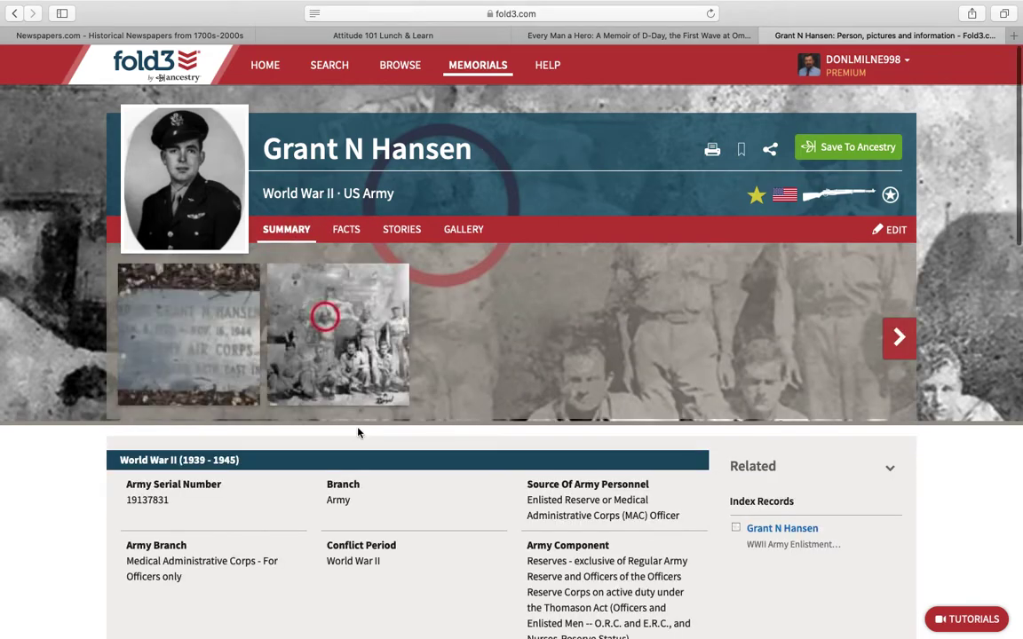
scroll(358, 432, down, 3)
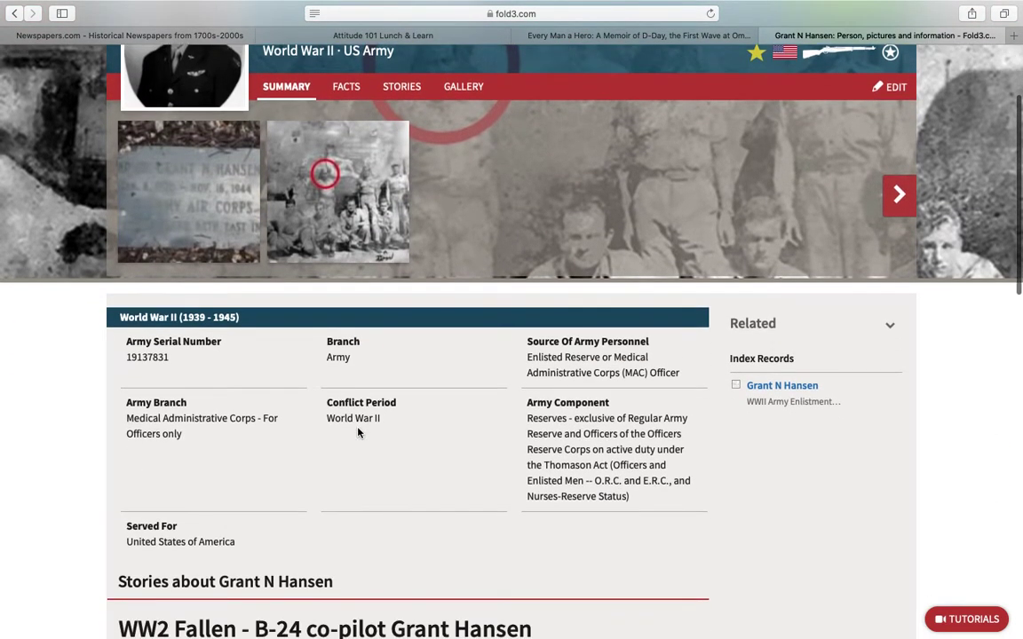
scroll(358, 433, down, 5)
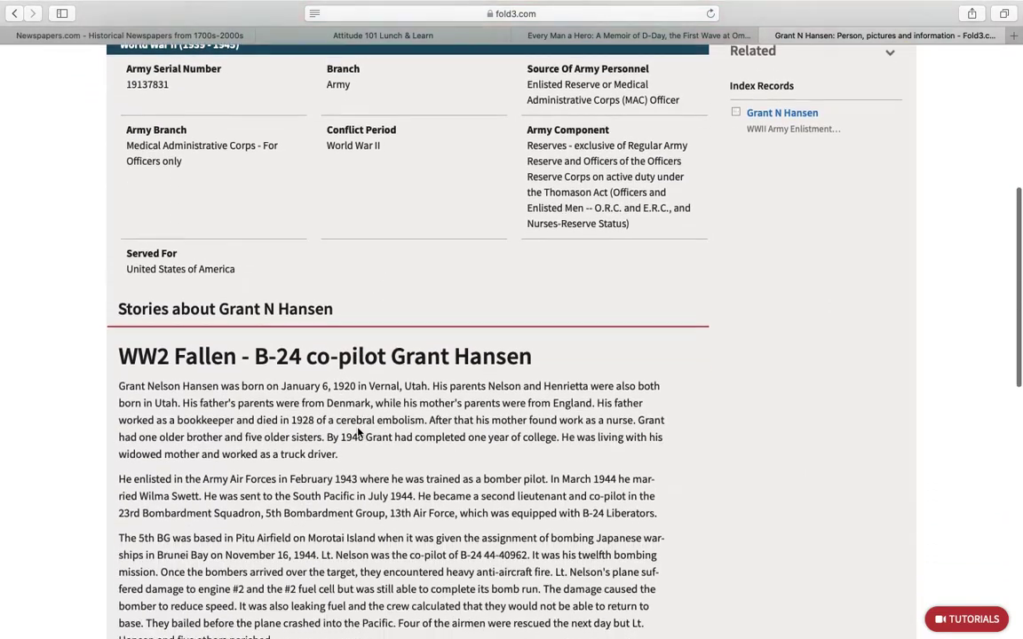
scroll(358, 433, down, 8)
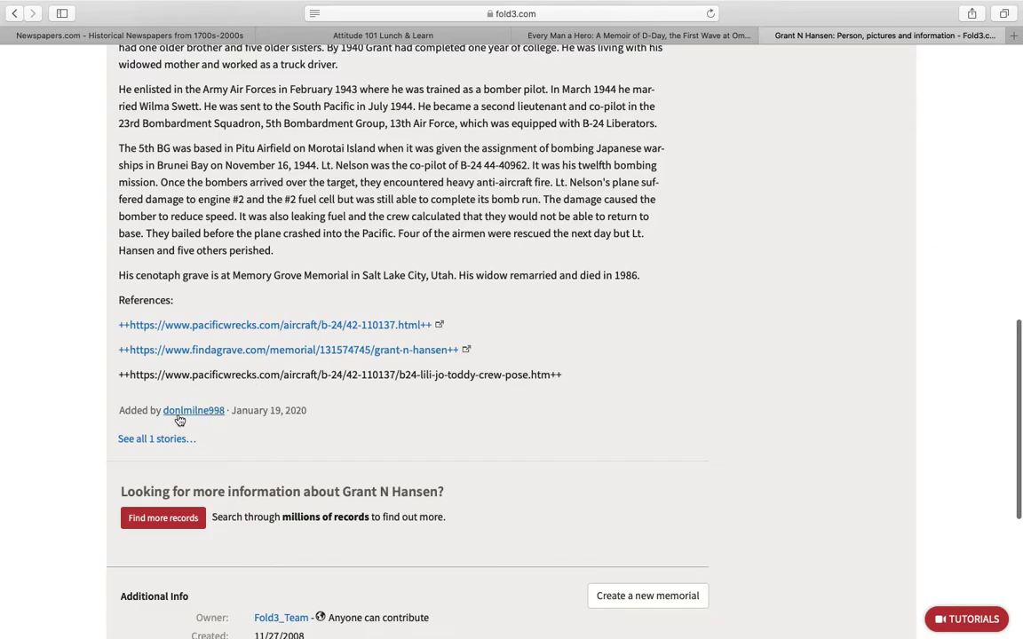
scroll(270, 451, up, 15)
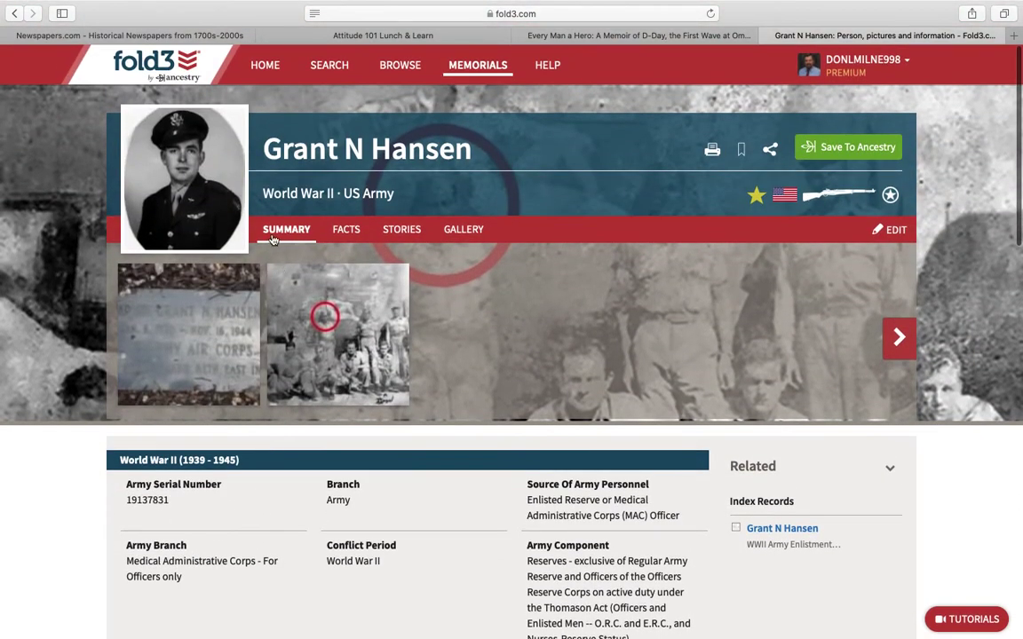
- Look through the memorial's facts and check the airman's birth details in the story document
click(347, 230)
scroll(347, 399, down, 2)
scroll(346, 399, down, 1)
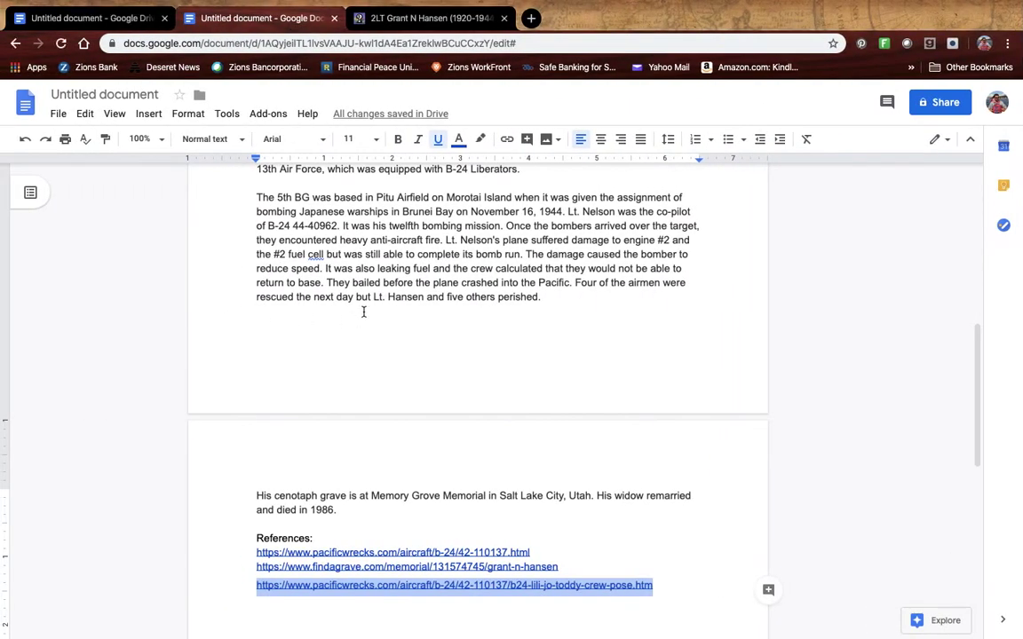
scroll(363, 311, up, 10)
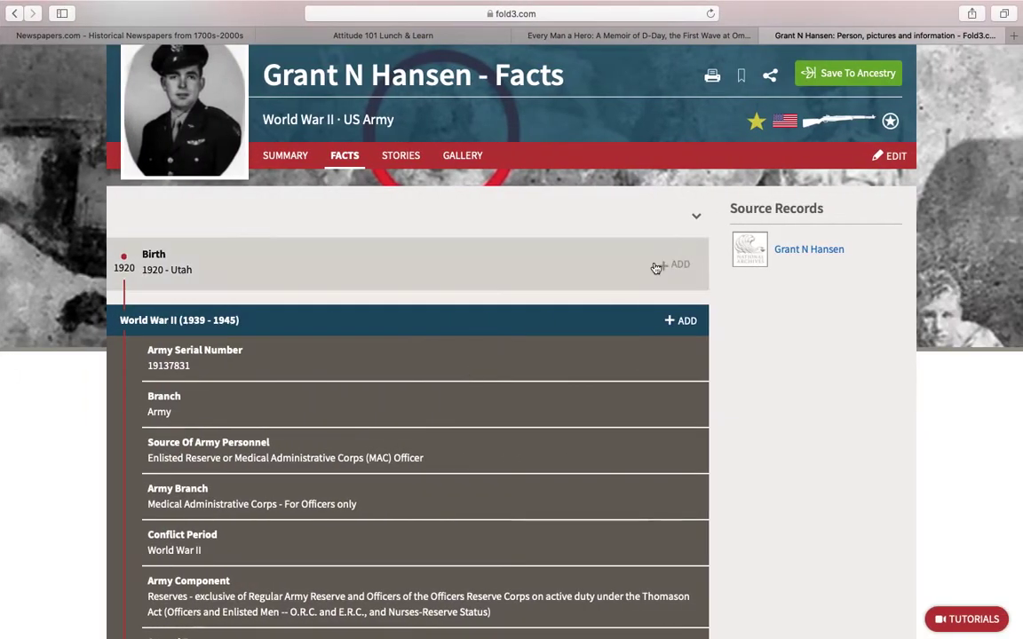
- Add a Birth life fact with the airman's full birth date and the birthplace Vernal Utah, and save it
click(698, 219)
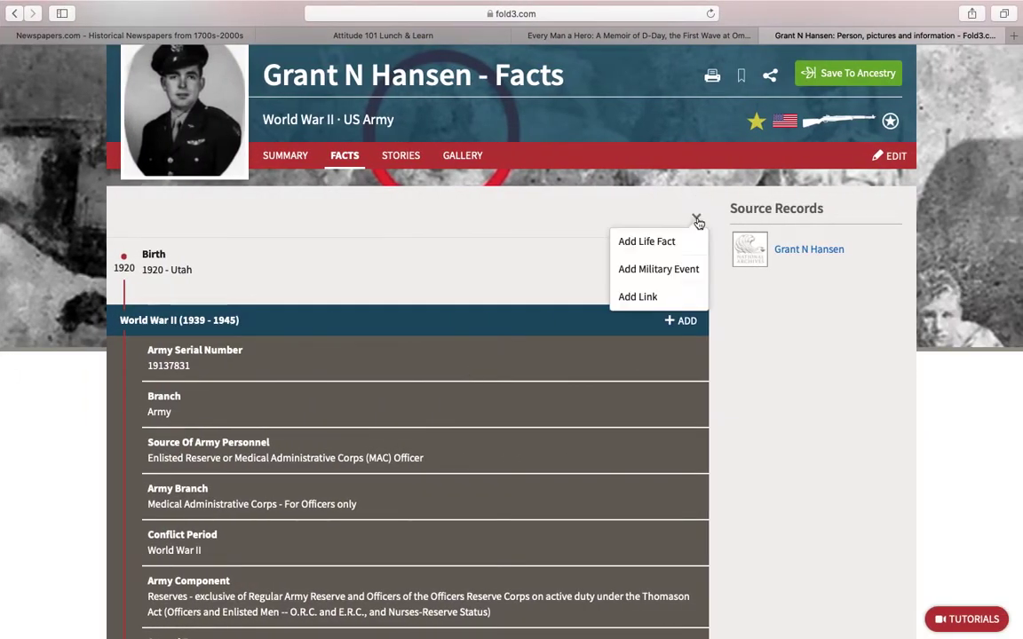
click(665, 243)
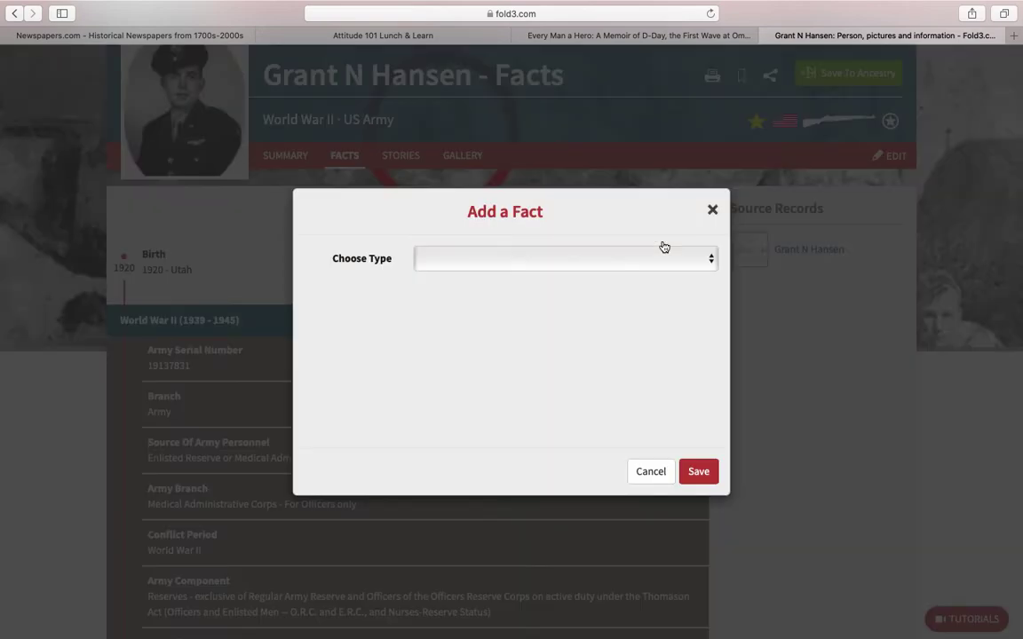
click(710, 260)
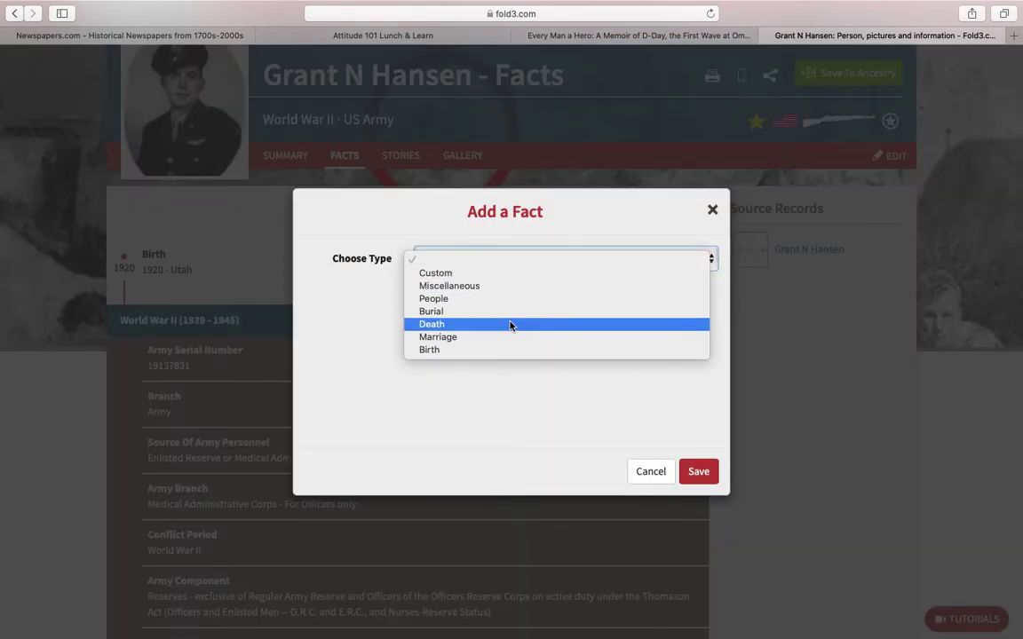
click(491, 350)
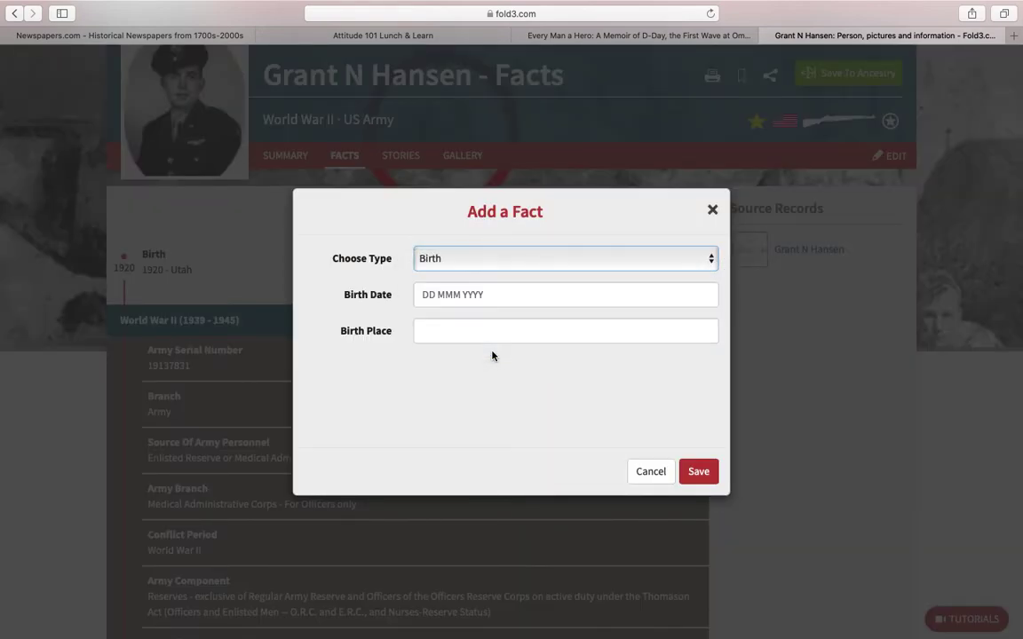
click(426, 289)
text(0)
text(6 Ma)
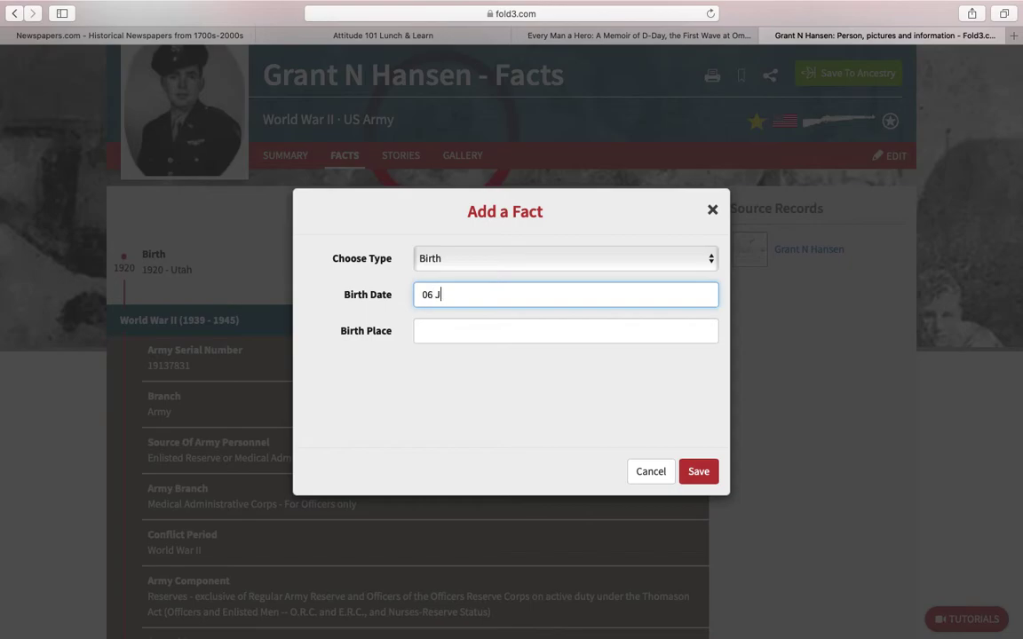
text(Jan 1920)
click(423, 332)
text(Vernal Utah)
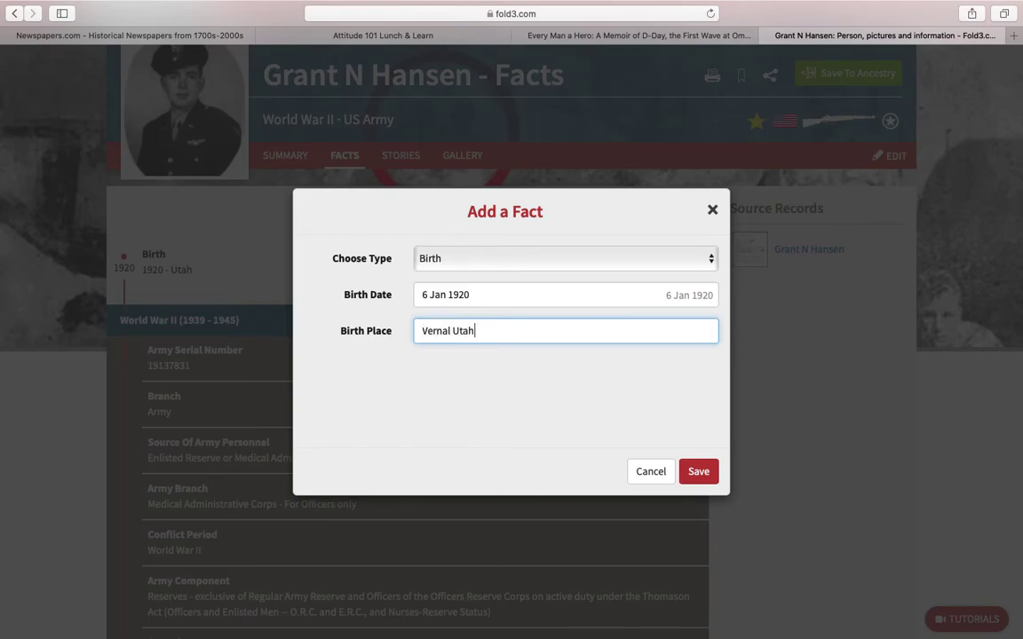
click(699, 474)
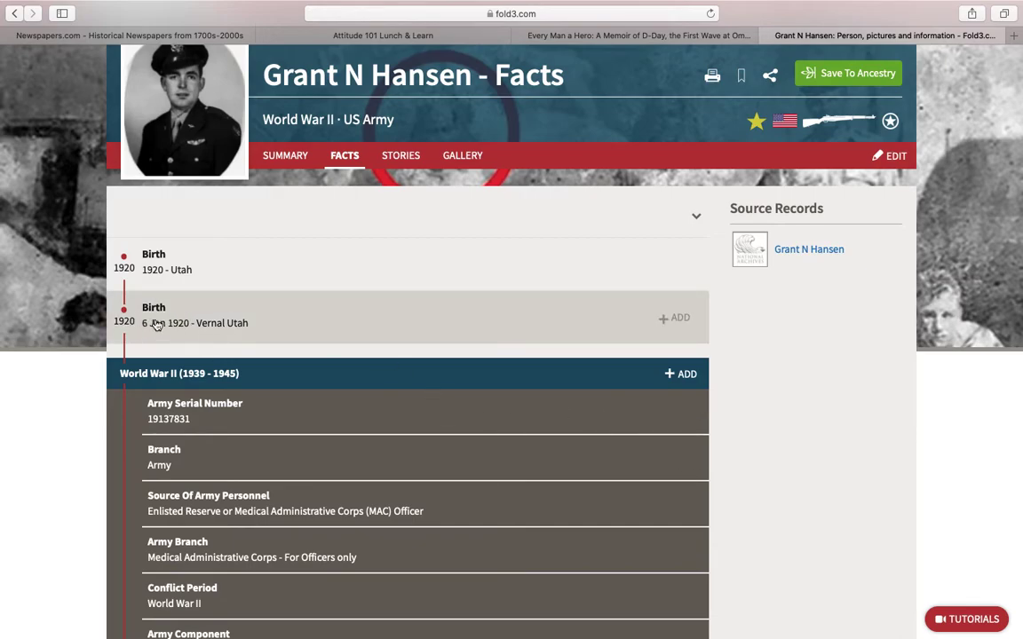
- Review the facts timeline from the birth entries through the enlistment to the other facts
scroll(310, 340, down, 1)
scroll(309, 340, down, 3)
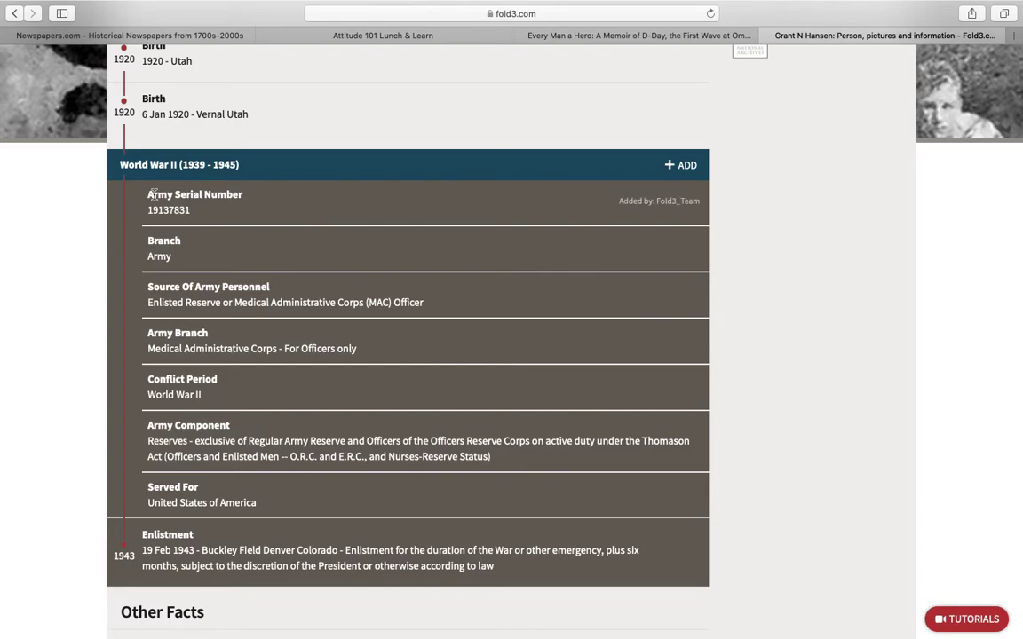
scroll(190, 331, down, 3)
scroll(190, 330, down, 2)
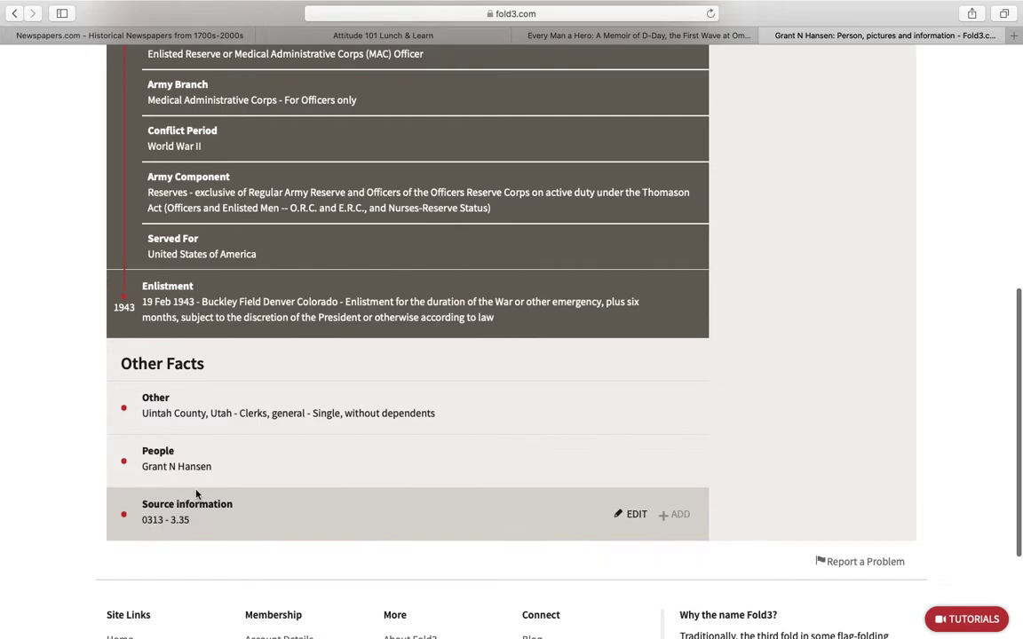
scroll(197, 495, up, 5)
scroll(197, 495, up, 3)
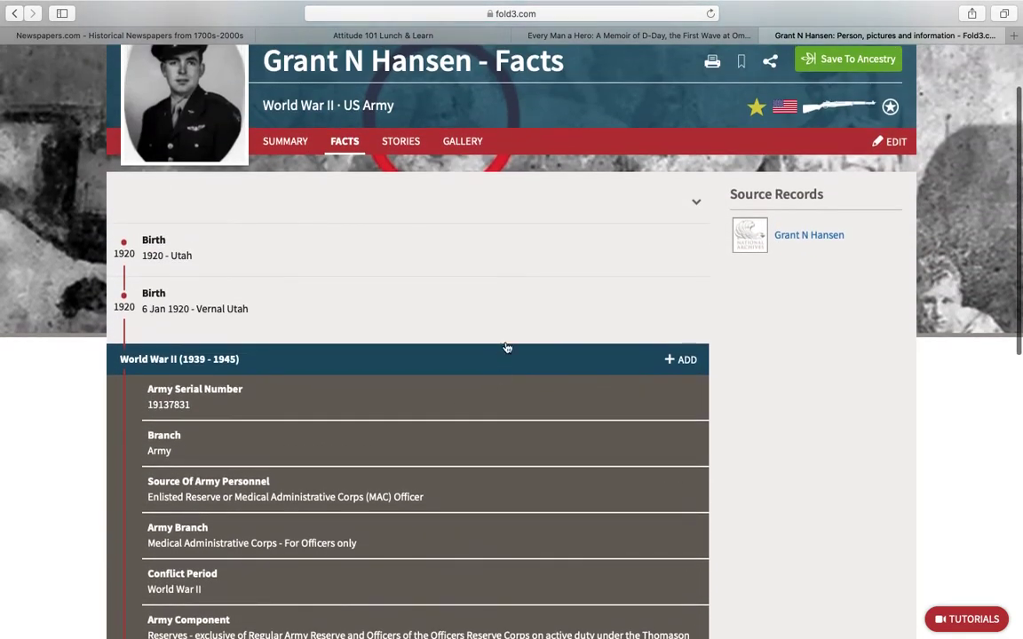
- Start a Death life fact, check the story document for the circumstances and enter Plane Crash as the death cause
click(698, 206)
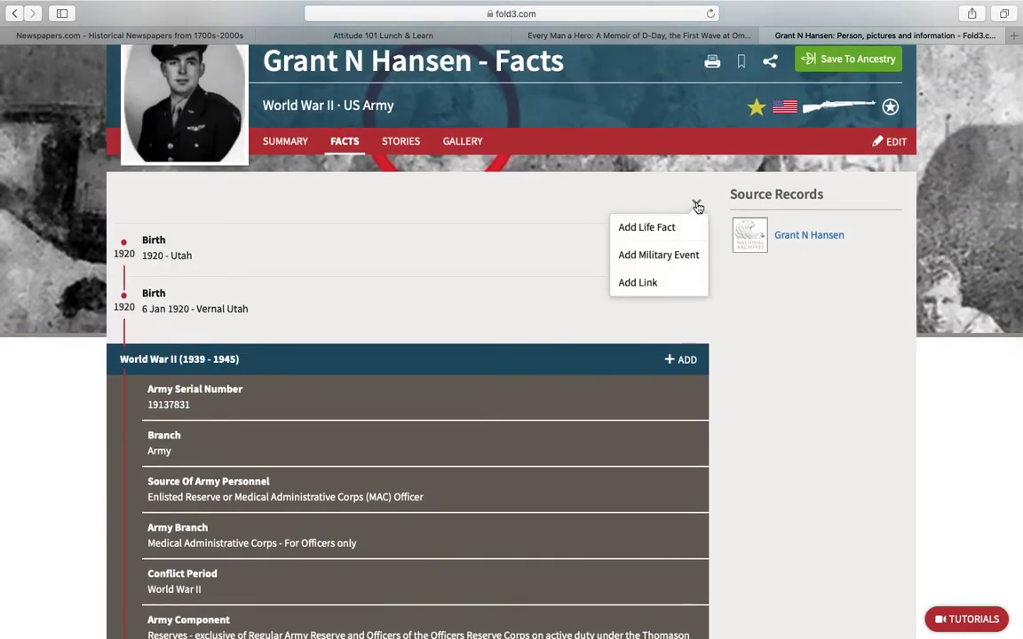
click(653, 229)
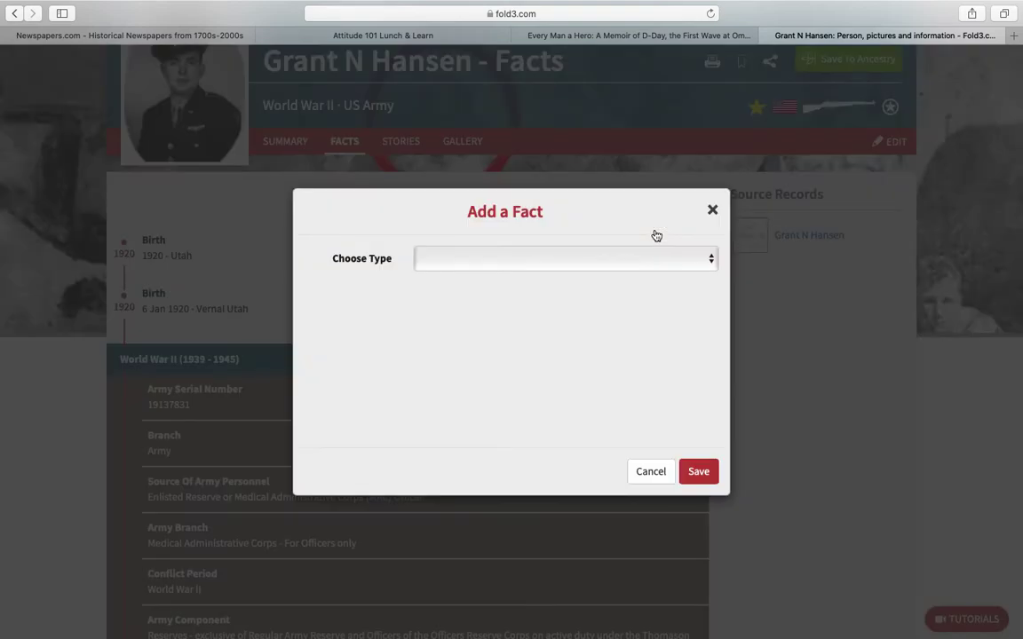
click(711, 258)
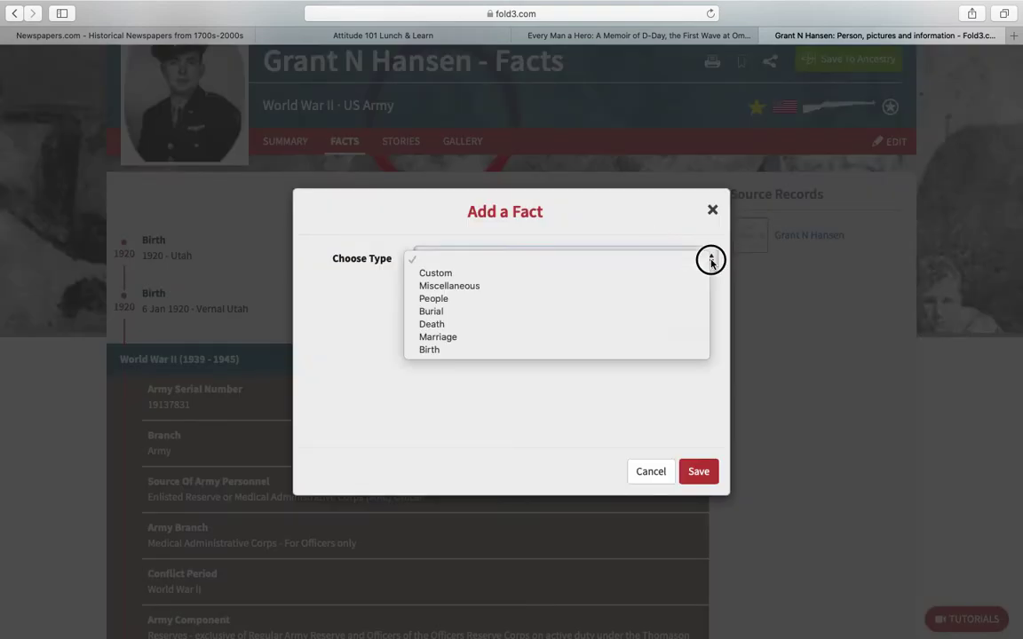
click(525, 325)
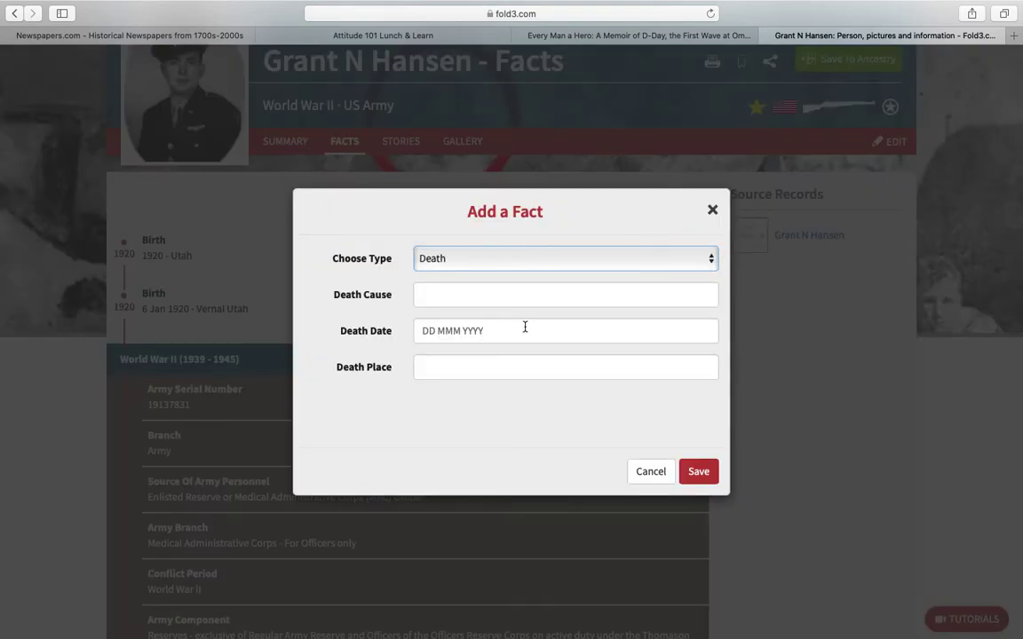
key(ctrl+Left)
scroll(525, 327, down, 5)
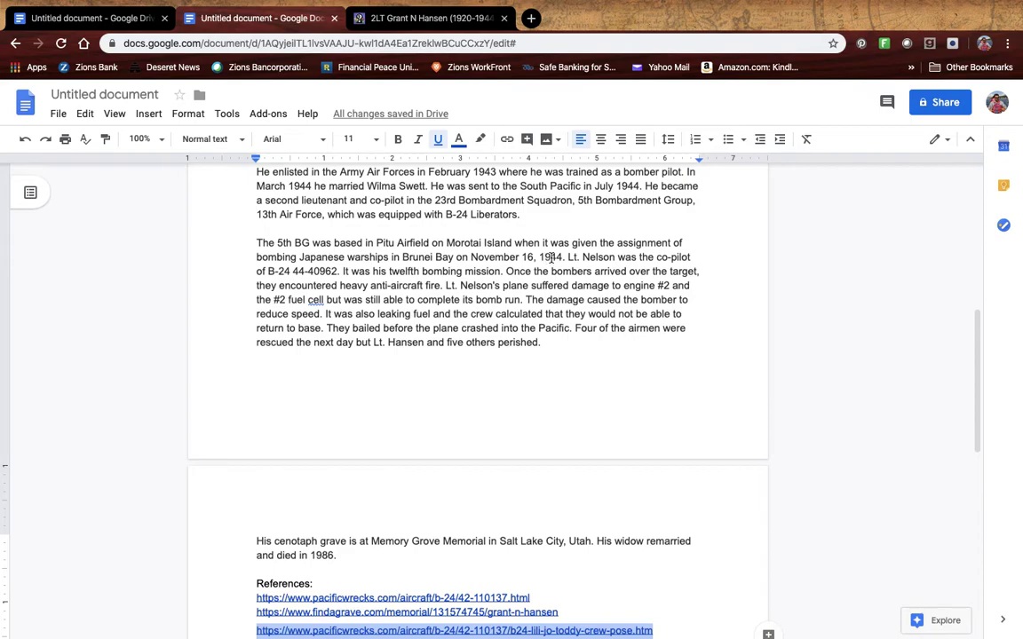
key(ctrl+Right)
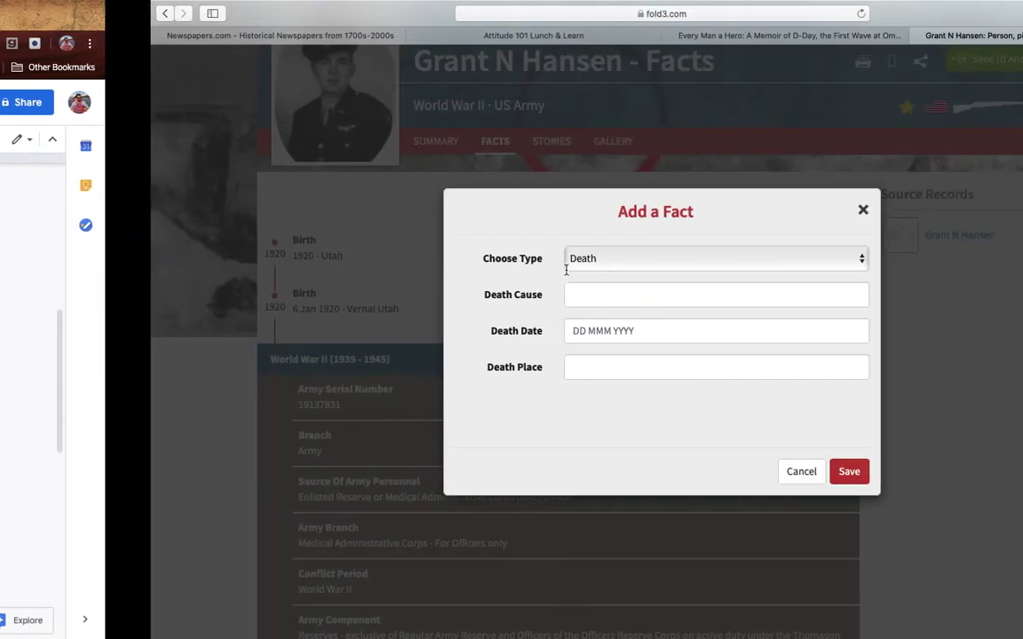
click(456, 304)
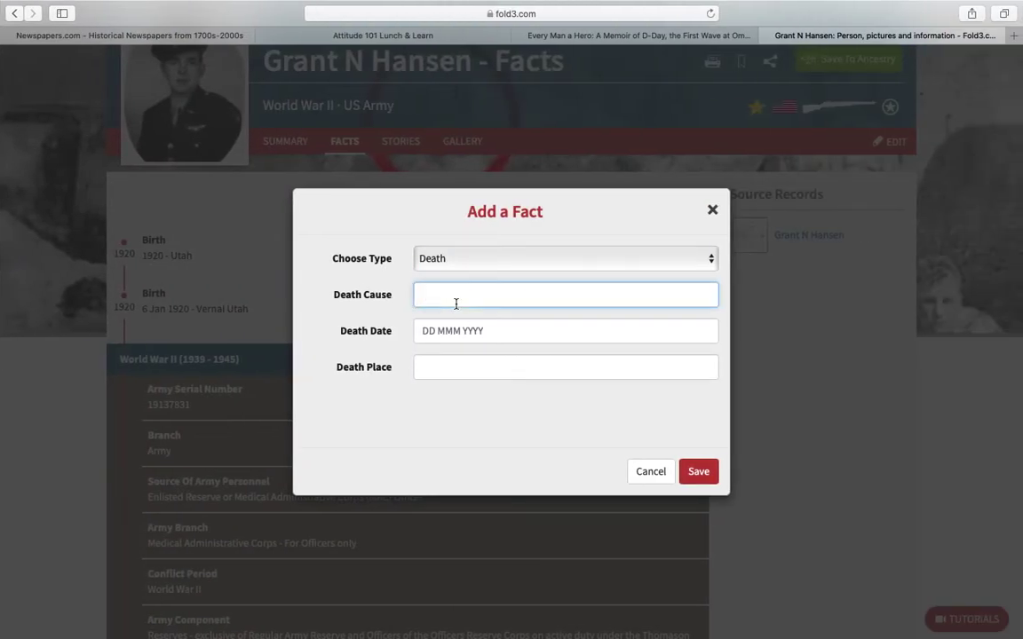
text(Plane Crash)
- Set the death date to 16 Nov 1944 and the death place to Pacific, and save the fact
key(ctrl+Left)
key(ctrl+Right)
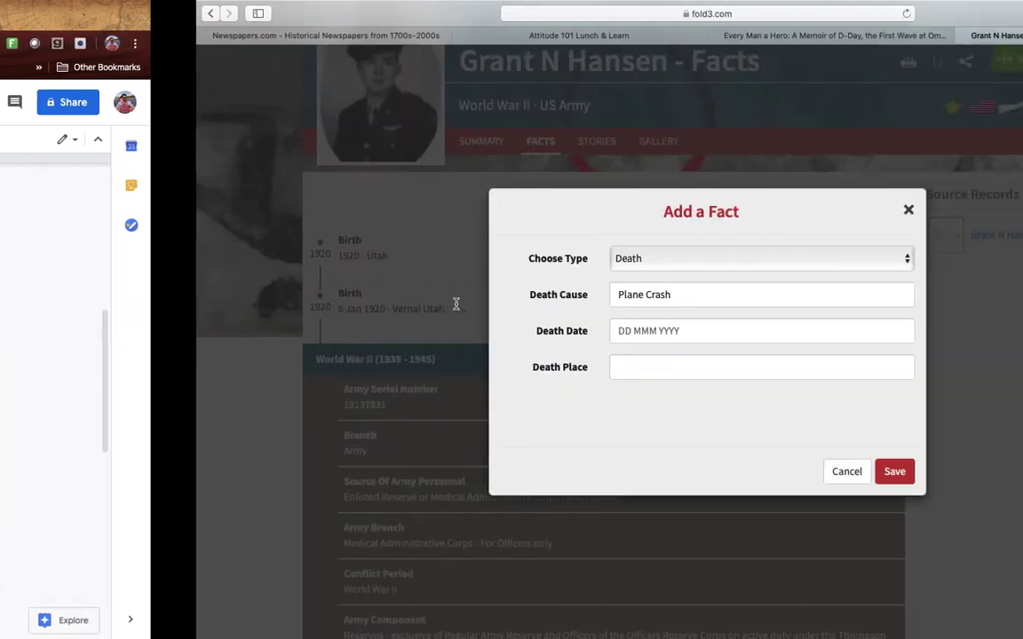
click(424, 331)
text(16 Nov)
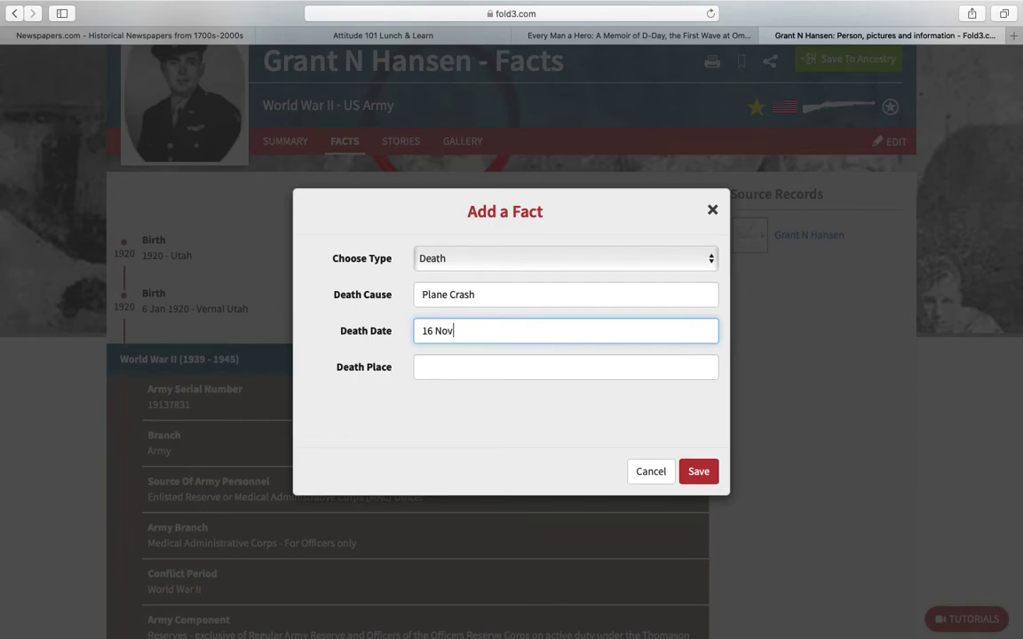
text(e 1944)
click(425, 365)
key(ctrl+Left)
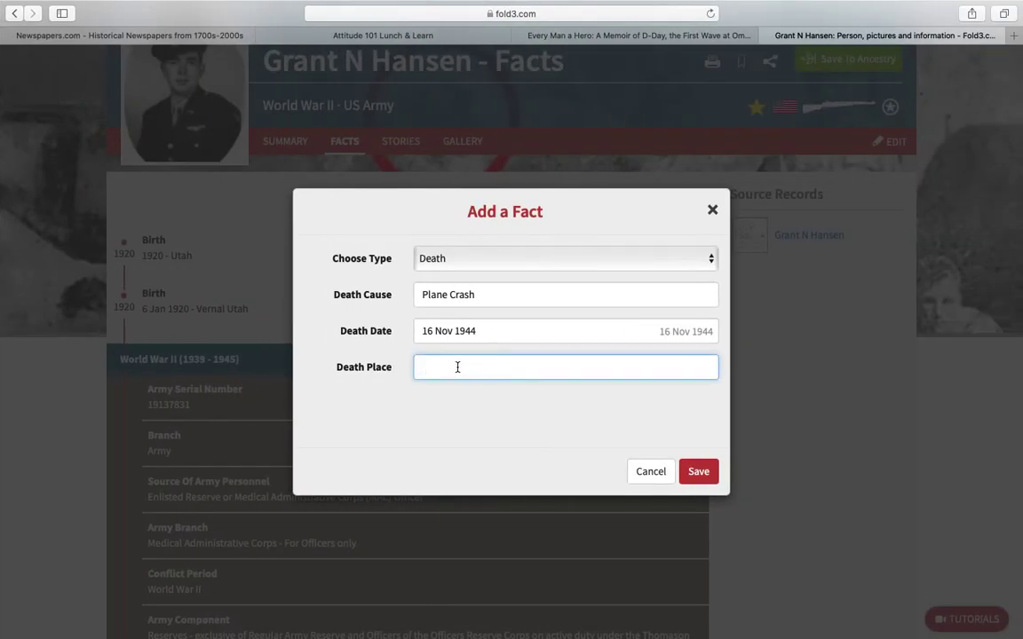
text(Pacific)
click(698, 474)
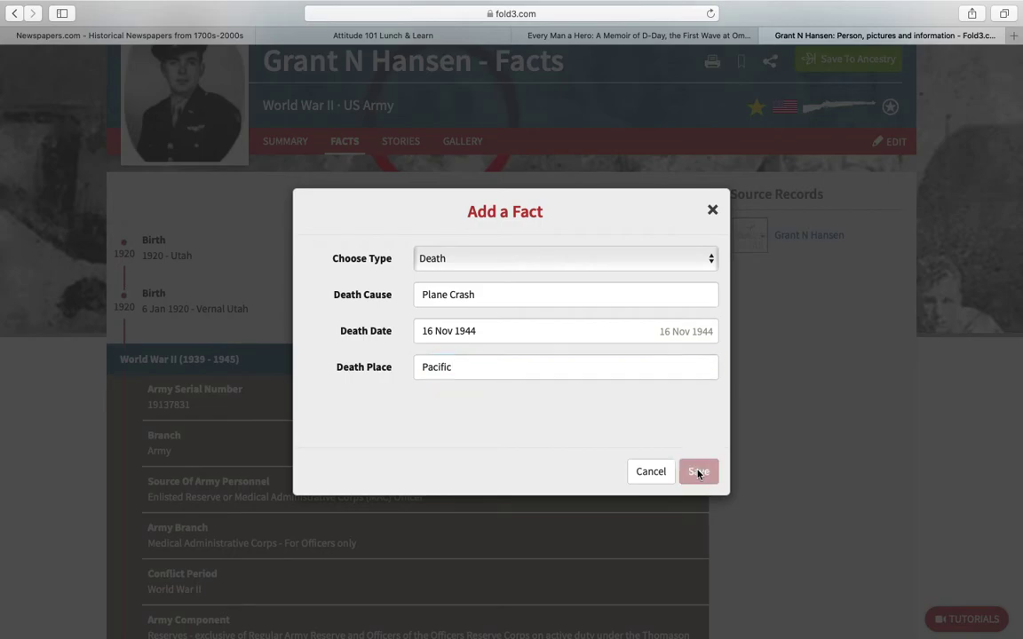
- Review the facts timeline around the death entry and World War II section, and consult the story document for service details
scroll(535, 443, down, 6)
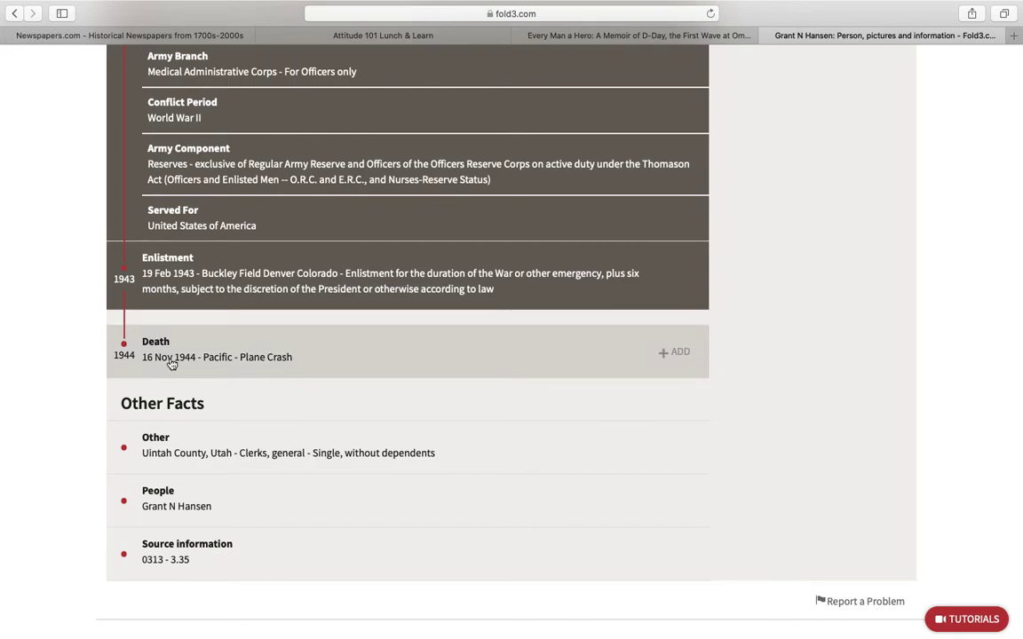
scroll(295, 262, up, 5)
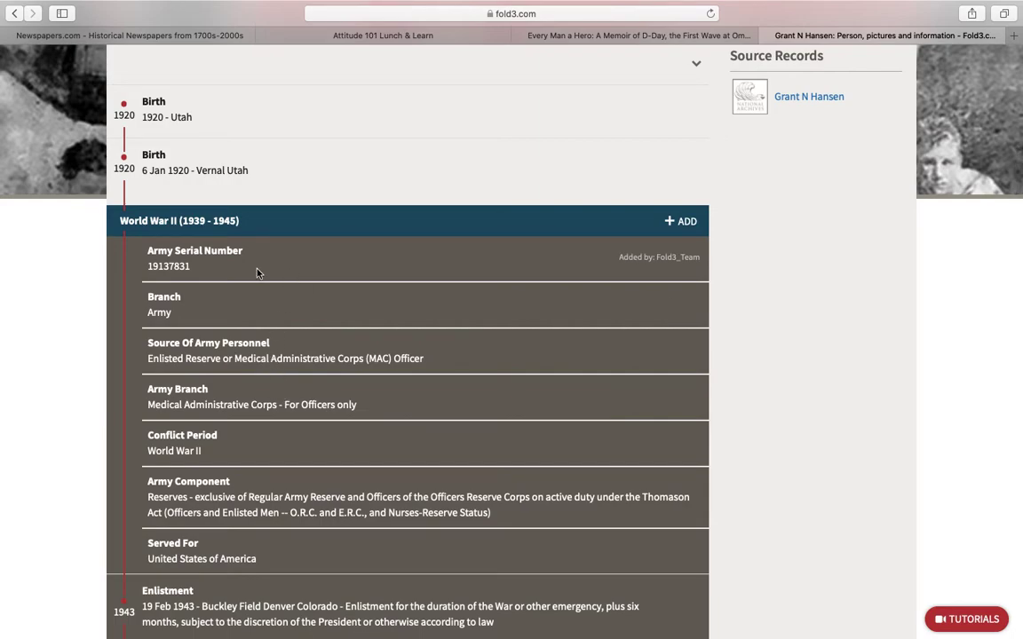
scroll(266, 302, down, 3)
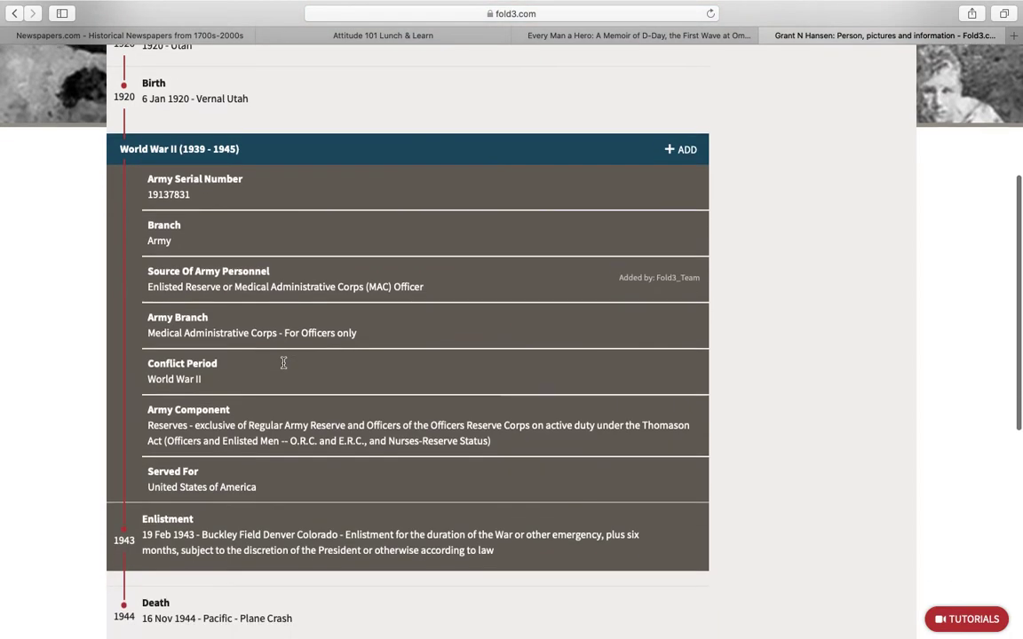
scroll(283, 362, up, 2)
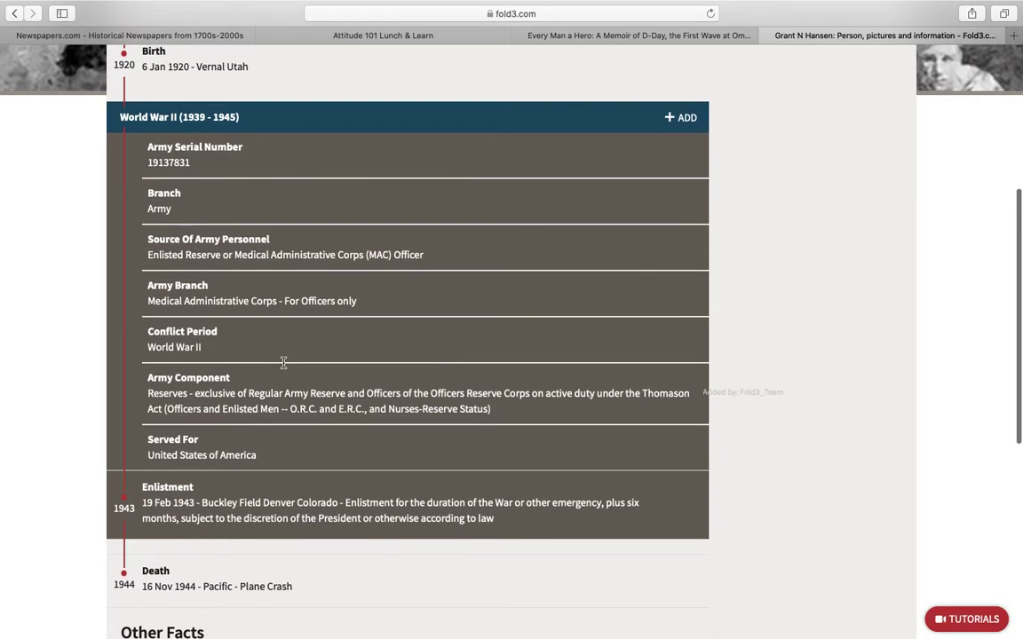
key(ctrl+Left)
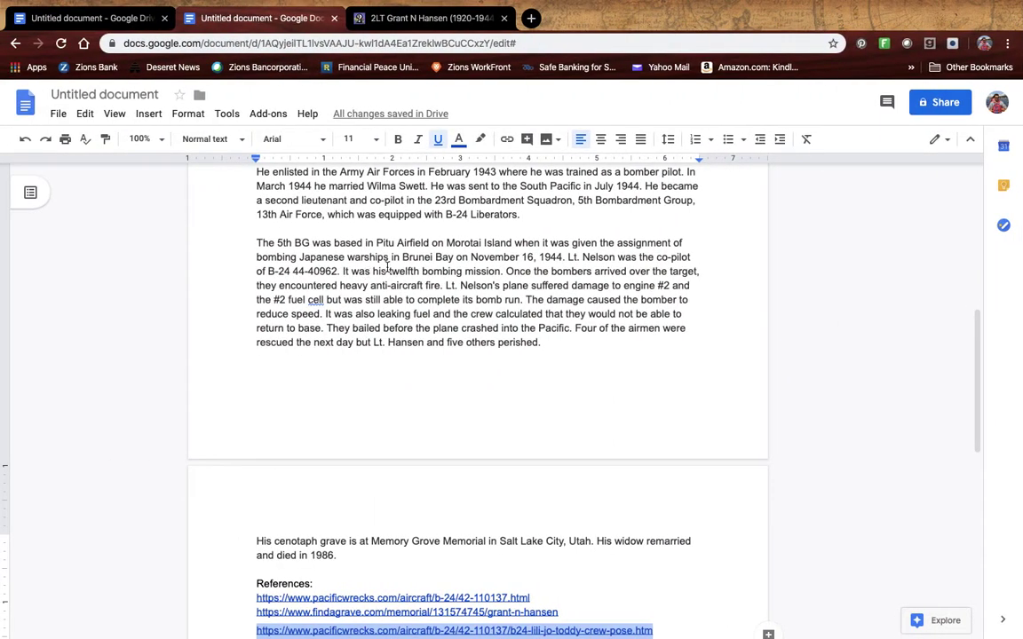
key(ctrl+Right)
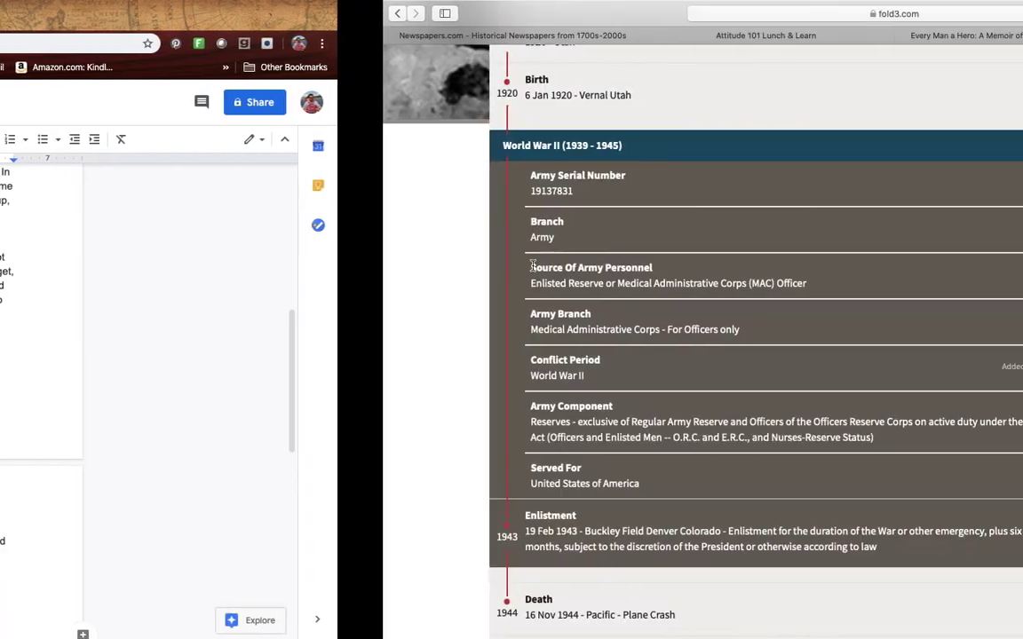
- Start a Miscellaneous military service fact for World War II with fact type Rank and choose First Lieutenant as the rank
click(684, 153)
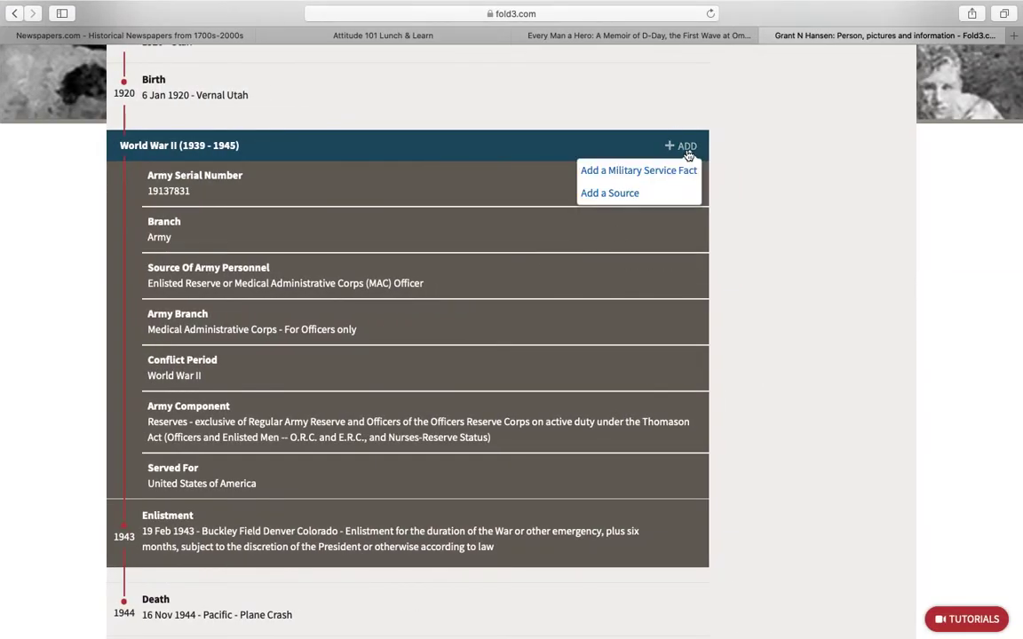
click(667, 169)
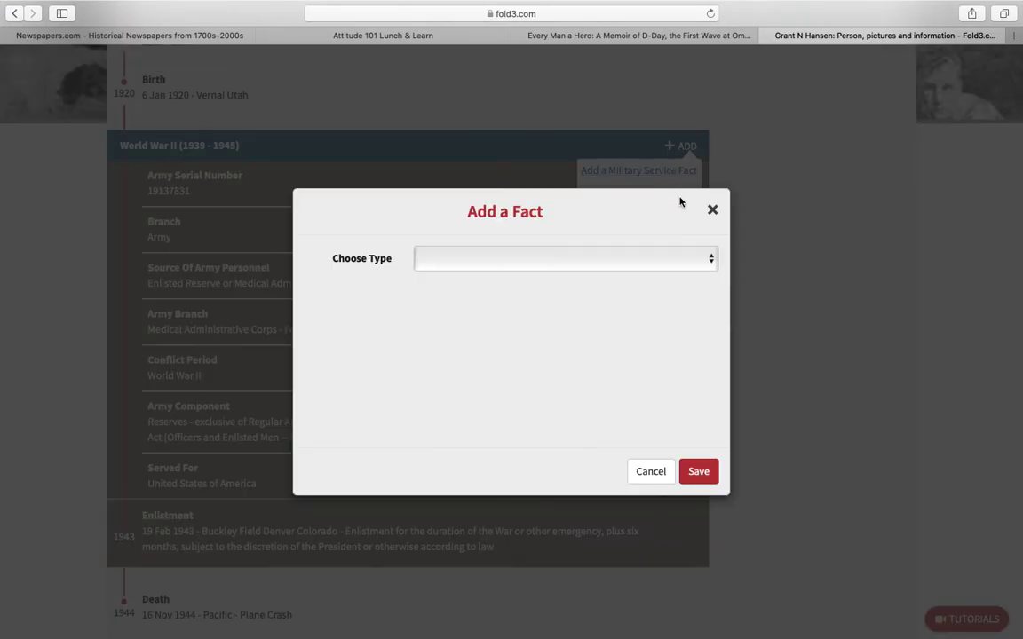
click(712, 260)
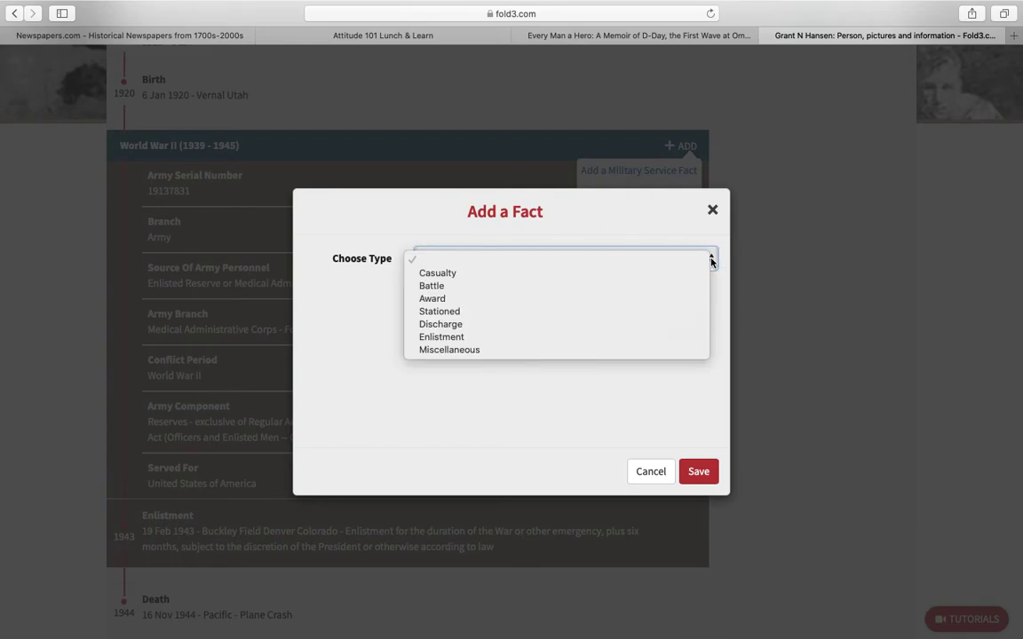
click(598, 352)
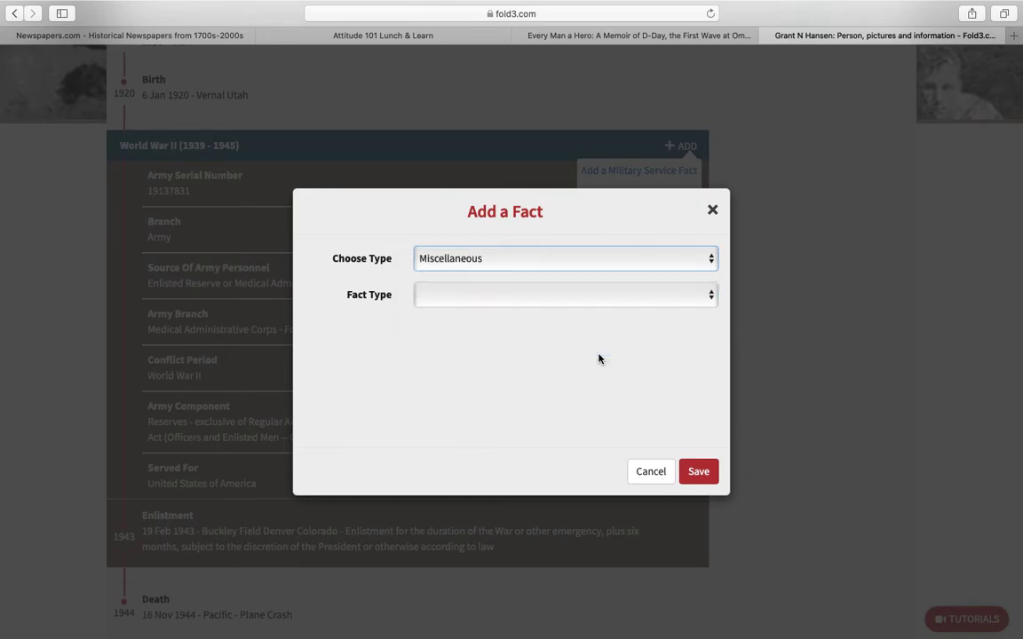
click(711, 295)
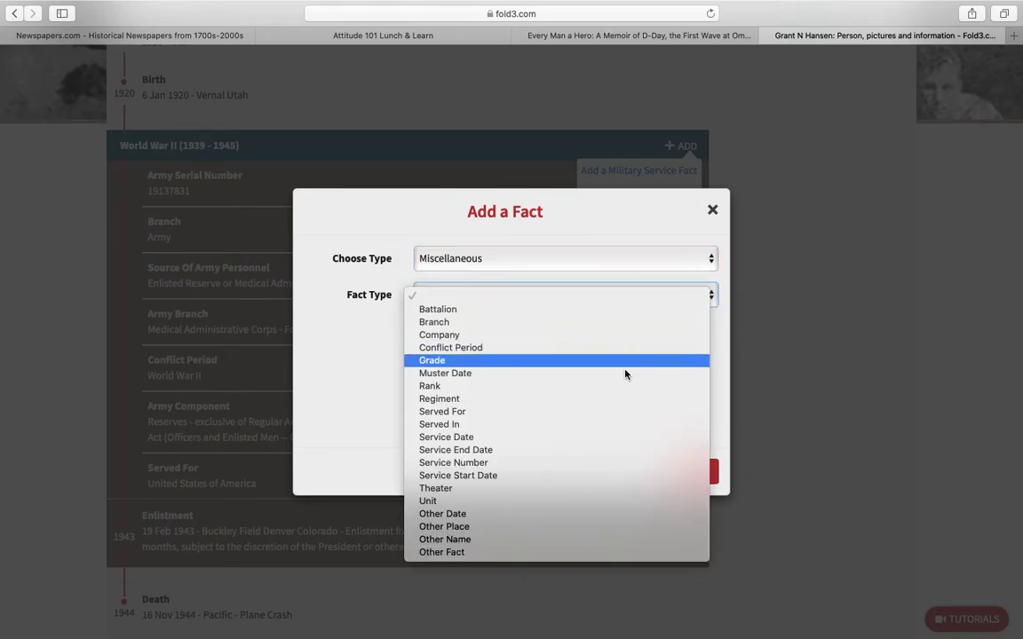
click(536, 388)
click(515, 338)
text(L)
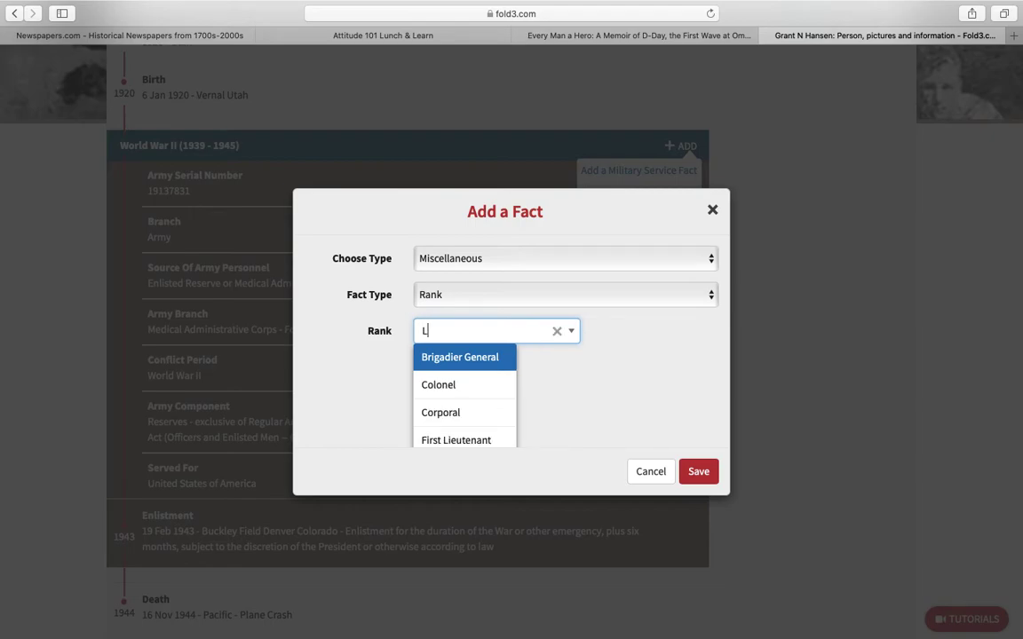
text(t)
key(BackSpace)
click(448, 441)
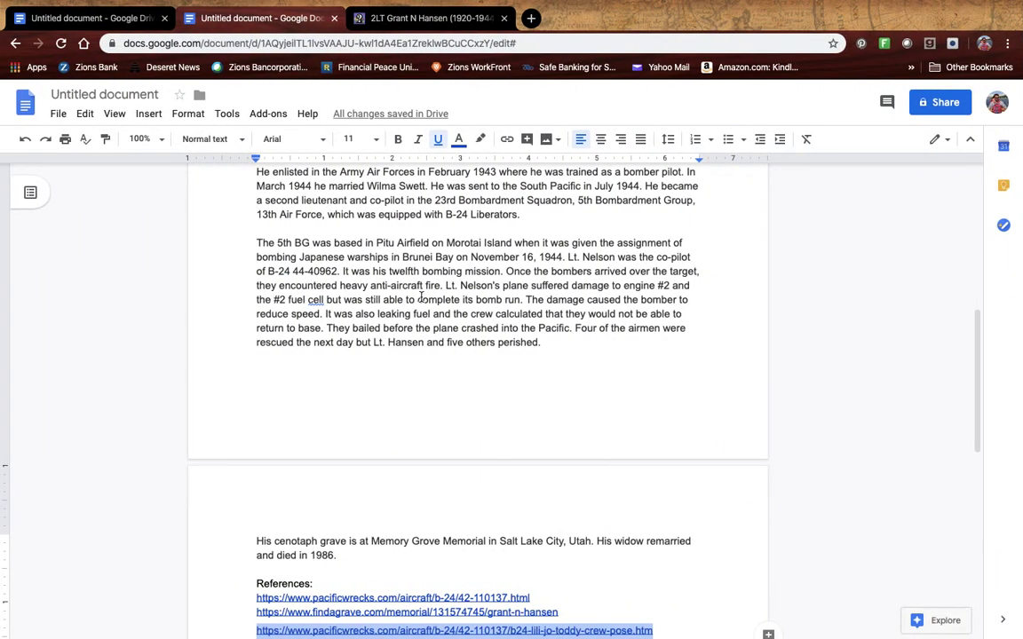
- Check the airman's rank in the story document, change the rank to Second Lieutenant, and save the fact
scroll(421, 299, up, 5)
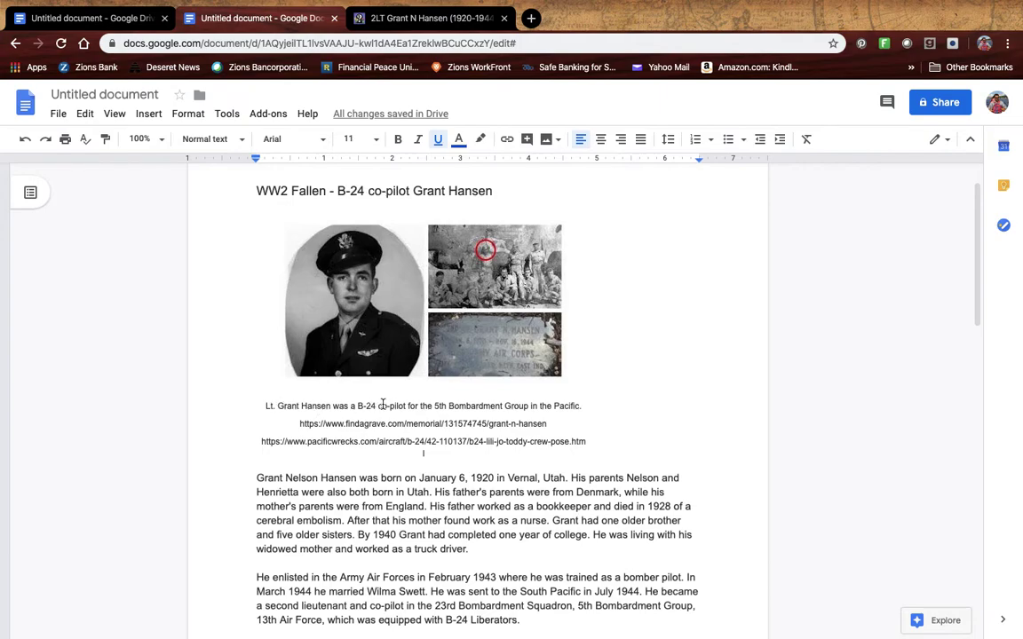
scroll(425, 407, down, 2)
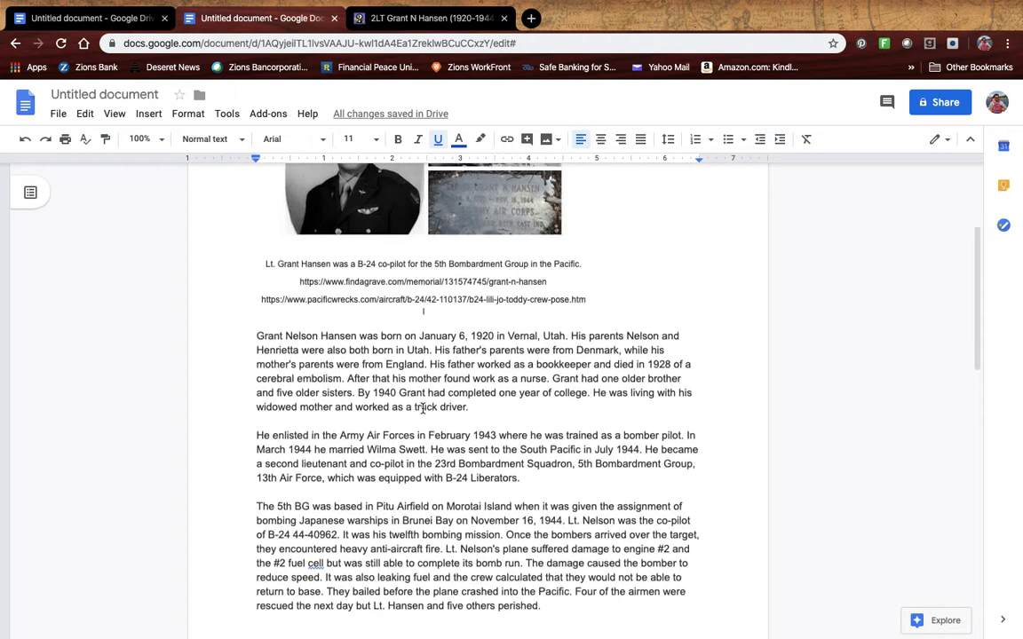
scroll(423, 408, down, 1)
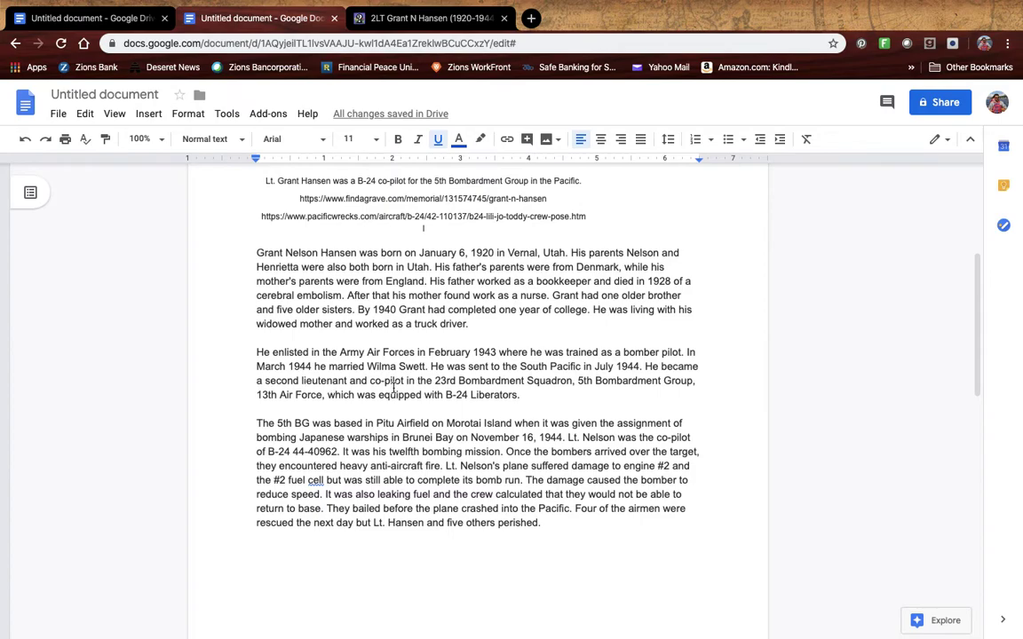
key(ctrl+Right)
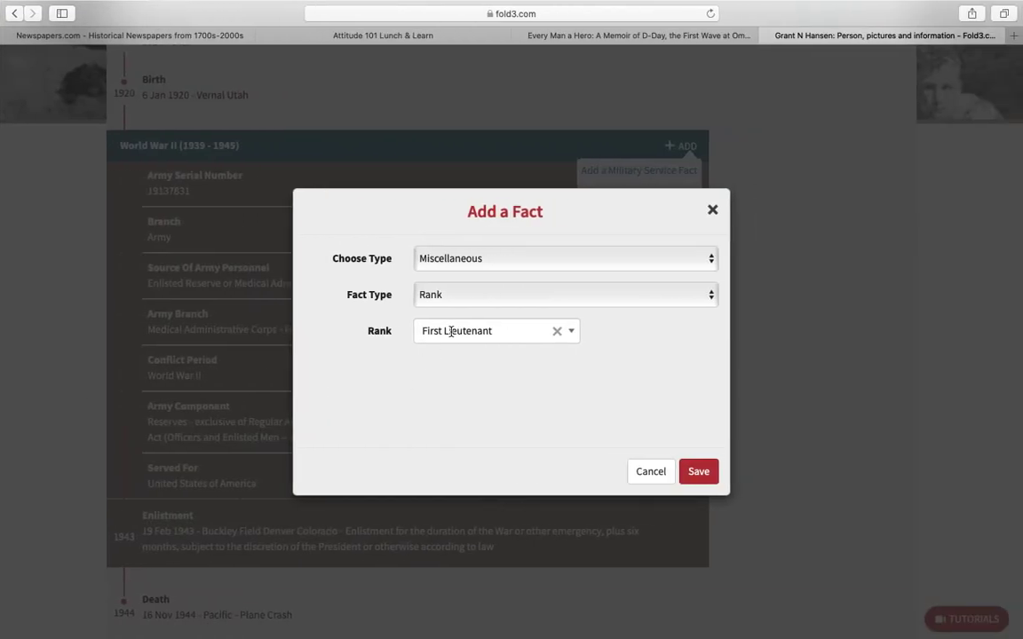
click(445, 331)
key(BackSpace)
key(BackSpace)
key(BackSpace)
key(BackSpace)
key(BackSpace)
key(BackSpace)
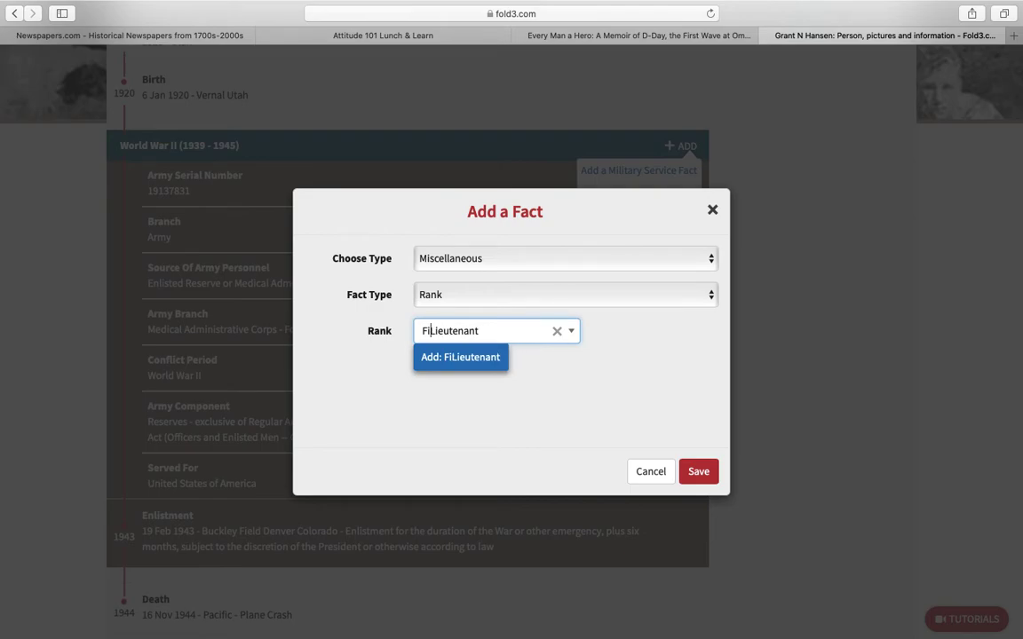
text(Second)
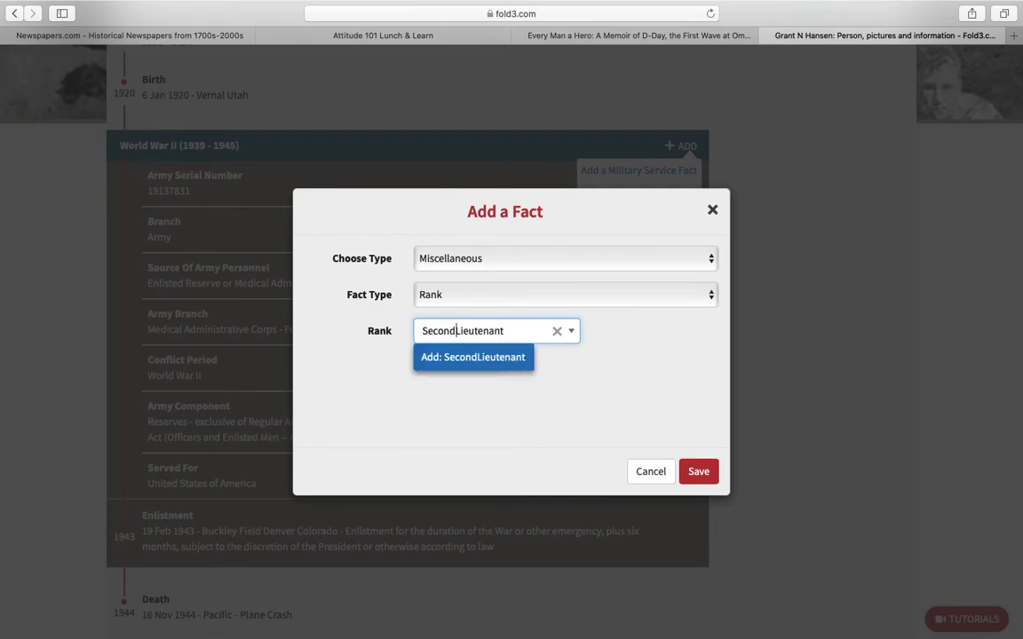
click(444, 358)
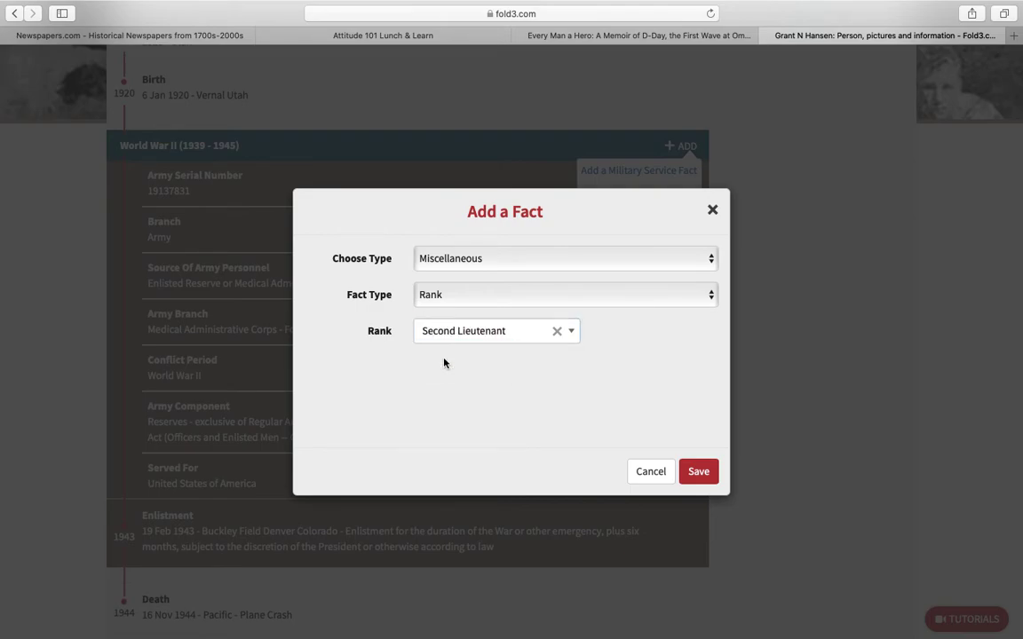
click(700, 475)
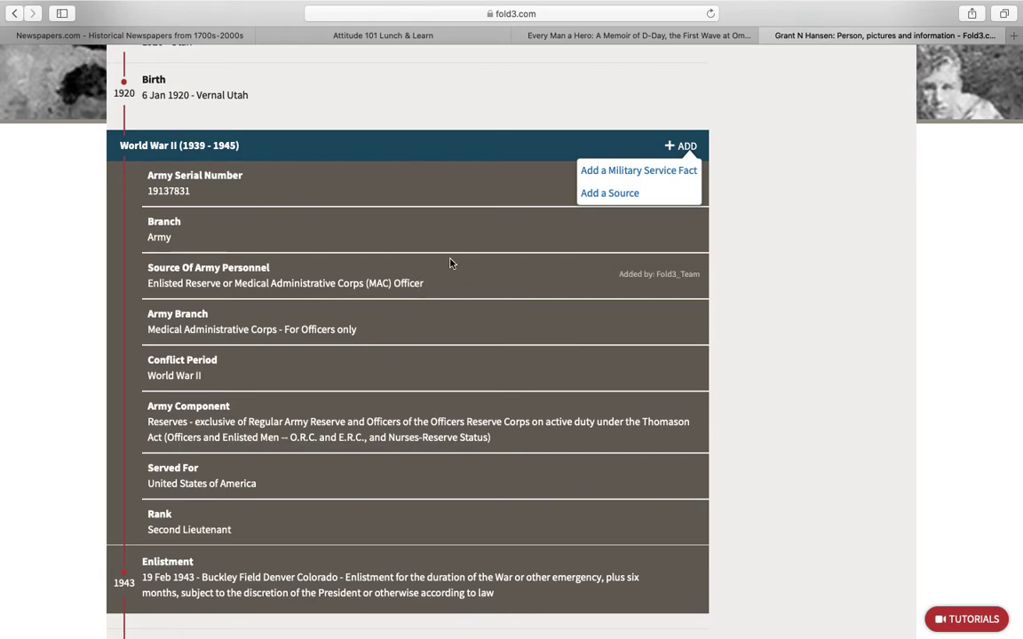
- Add a Miscellaneous military service fact with fact type Branch set to Army Air Forces, and save it
click(606, 176)
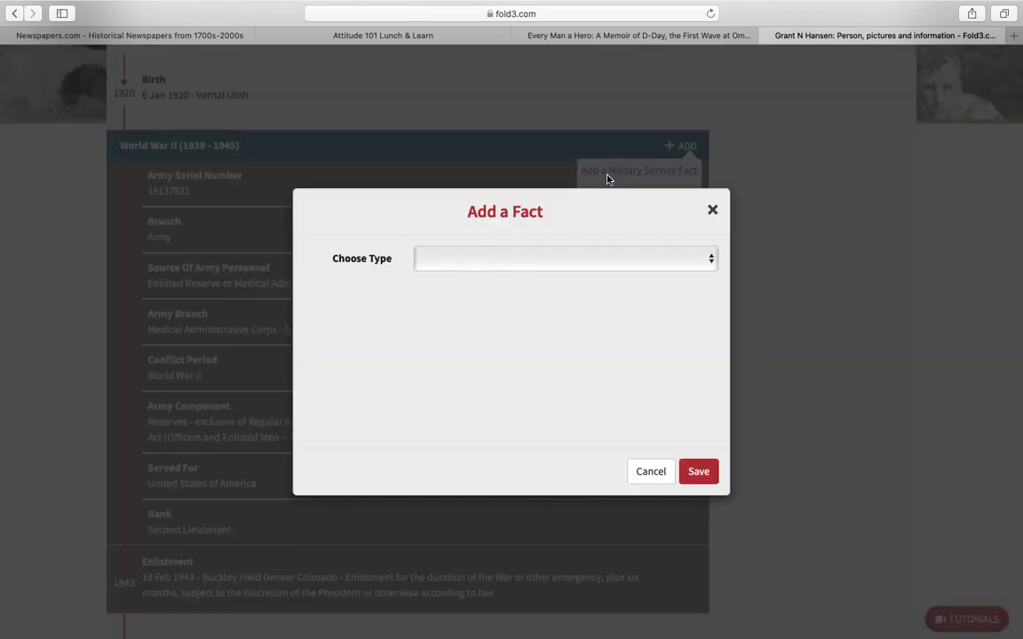
click(711, 260)
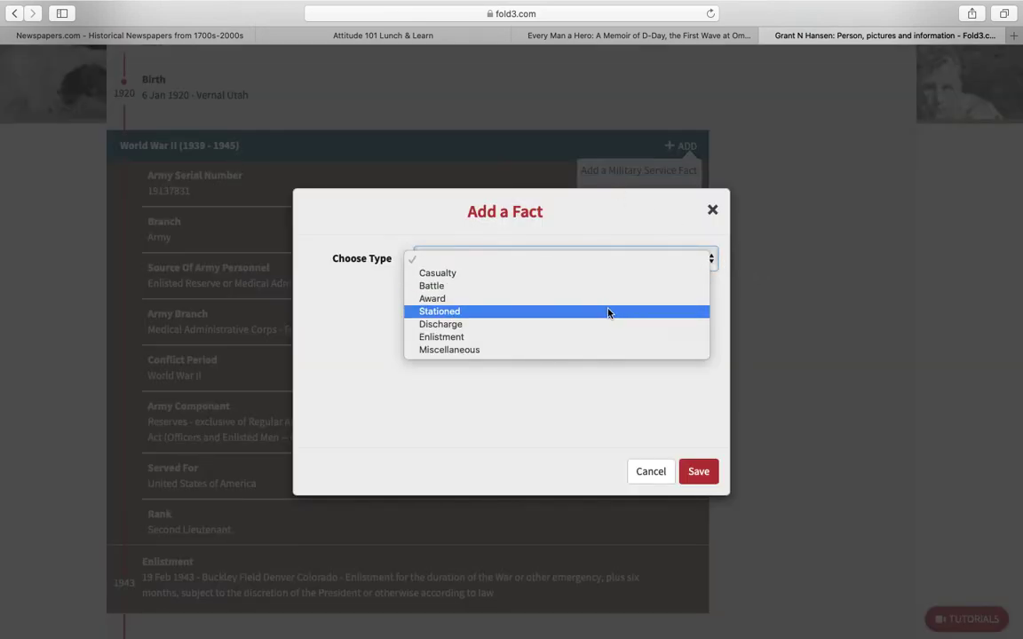
click(558, 352)
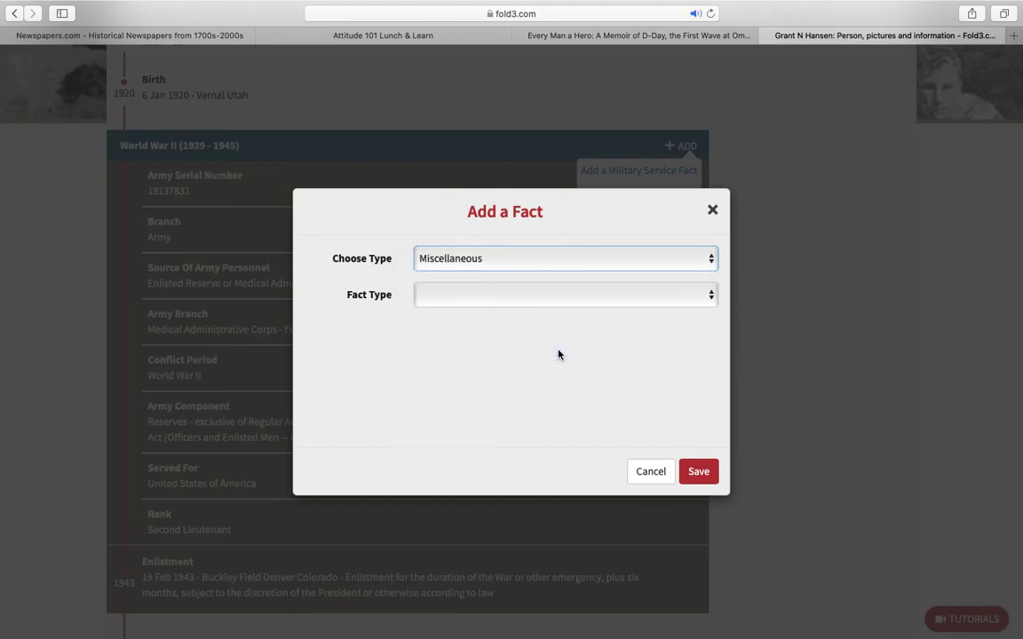
click(711, 300)
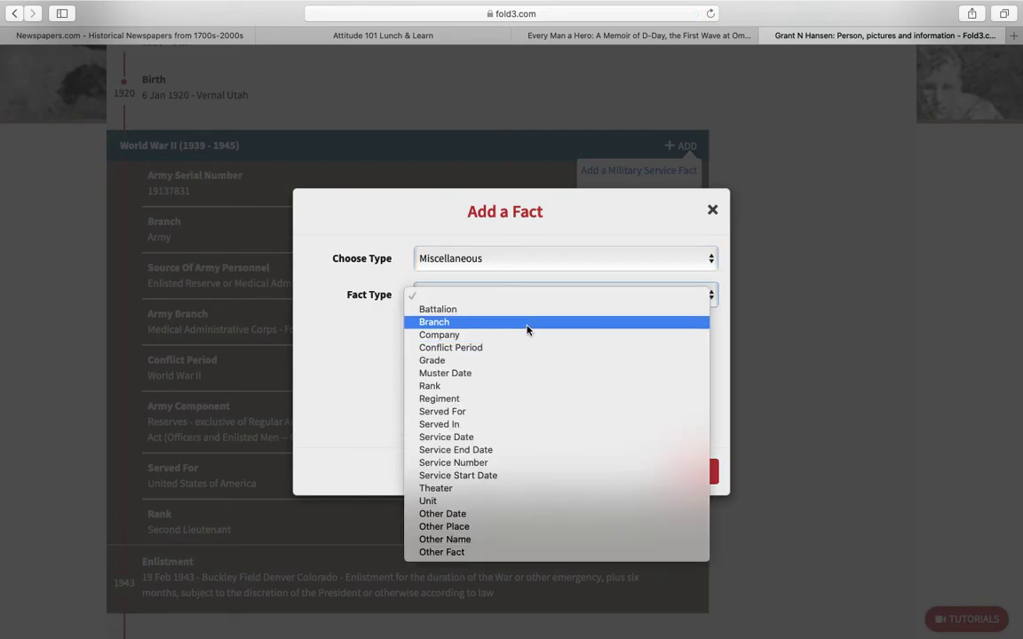
click(527, 325)
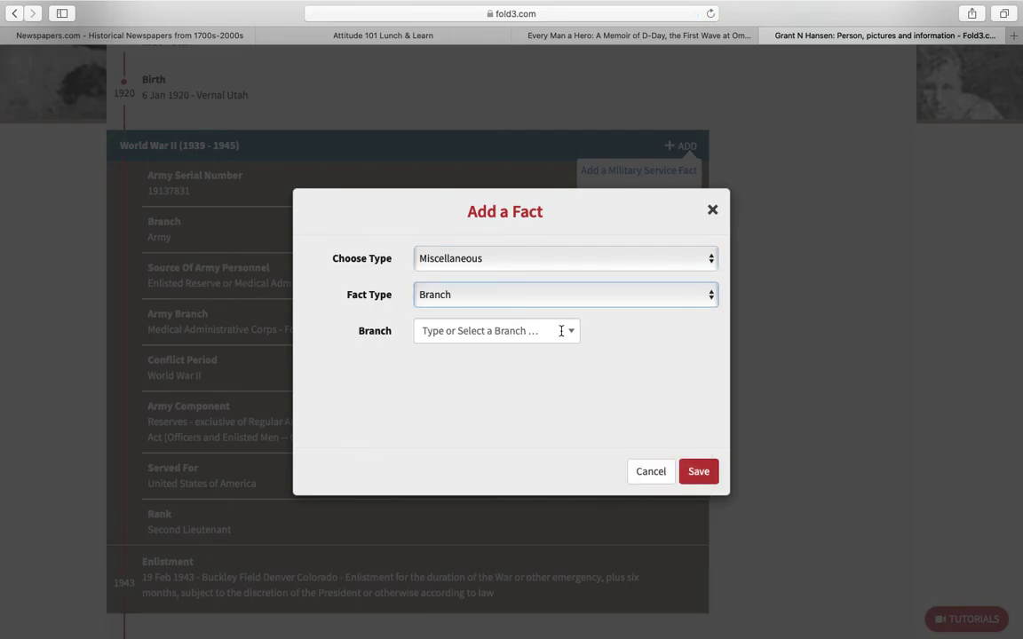
click(570, 331)
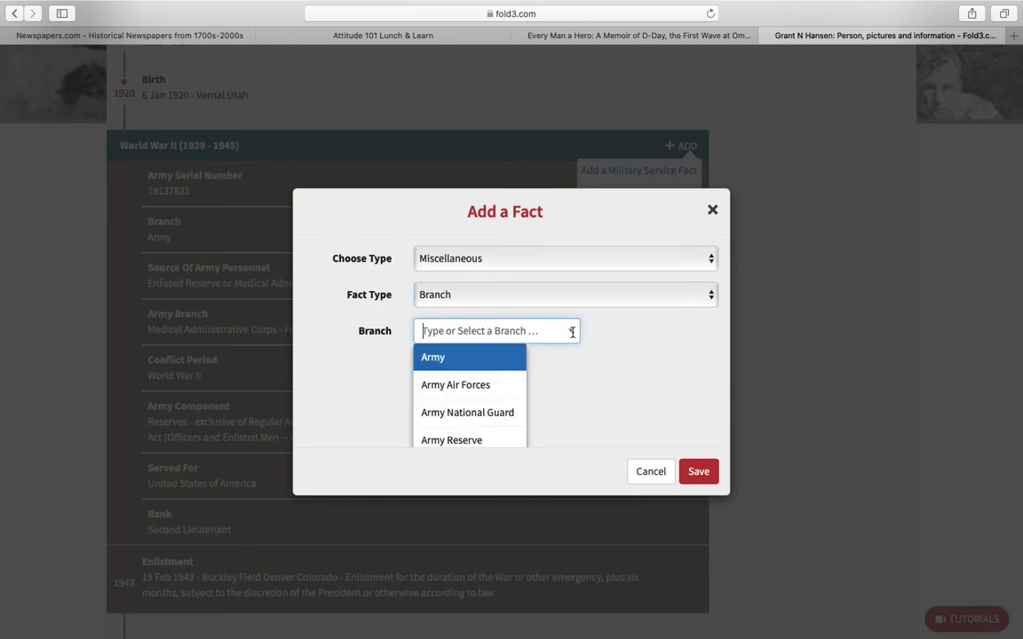
click(468, 390)
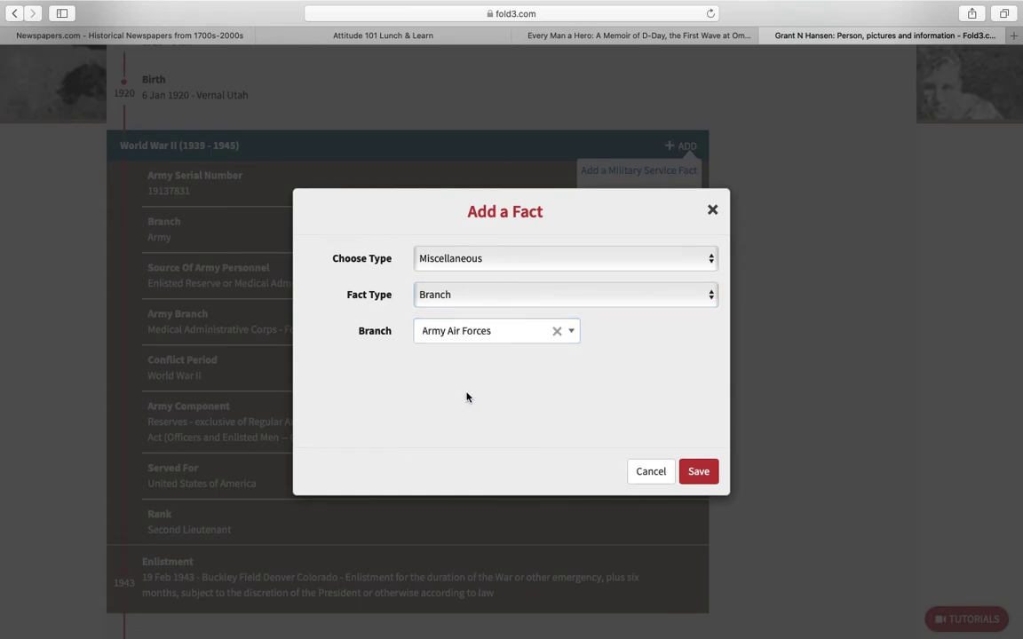
click(684, 470)
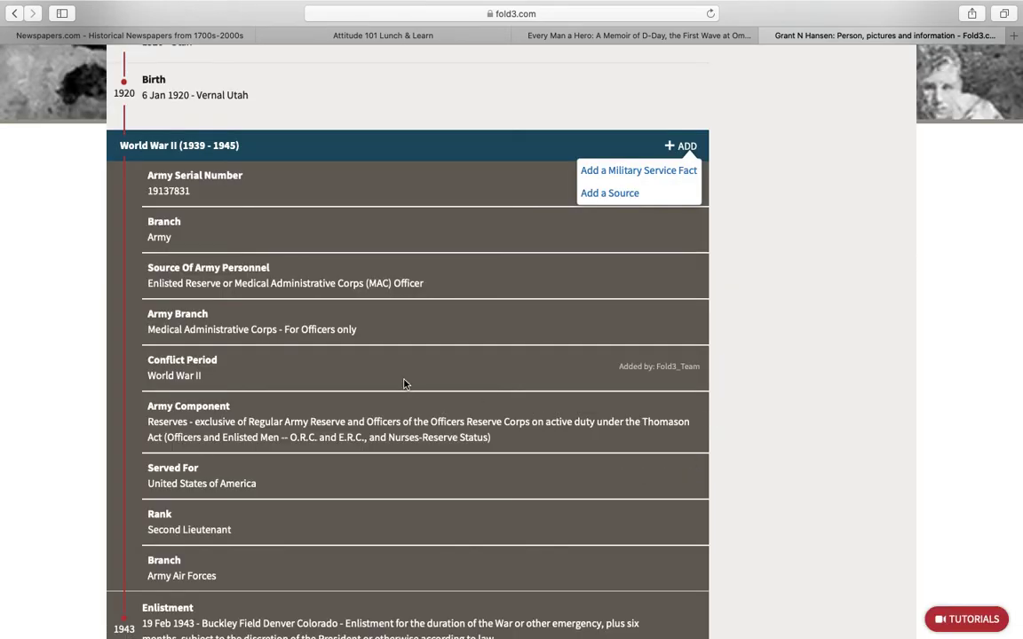
- Start a Miscellaneous military service fact for World War II with fact type Unit
scroll(240, 284, down, 3)
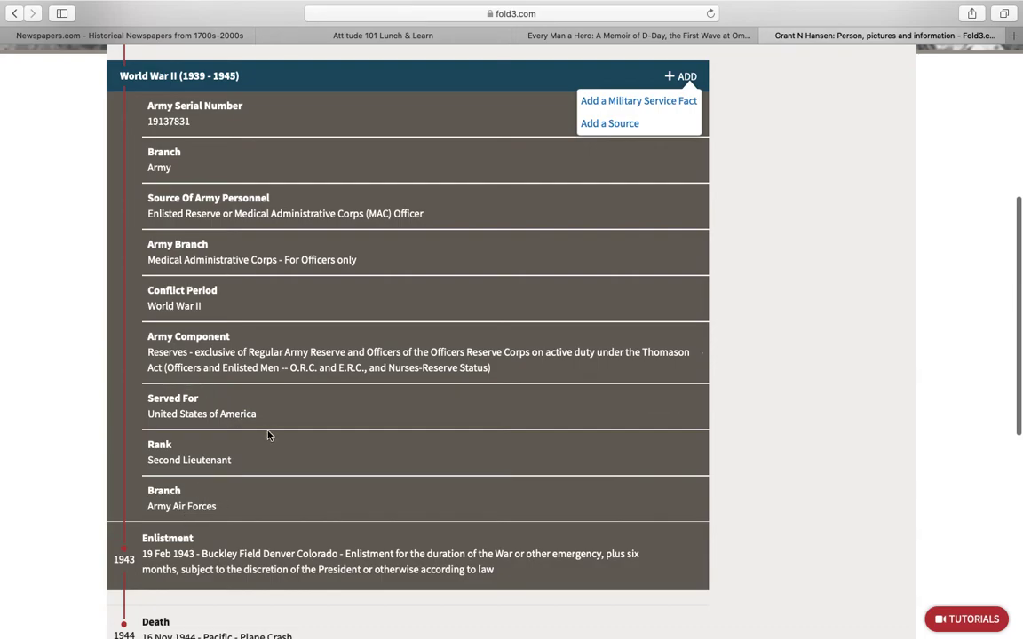
scroll(268, 435, up, 1)
scroll(268, 435, up, 3)
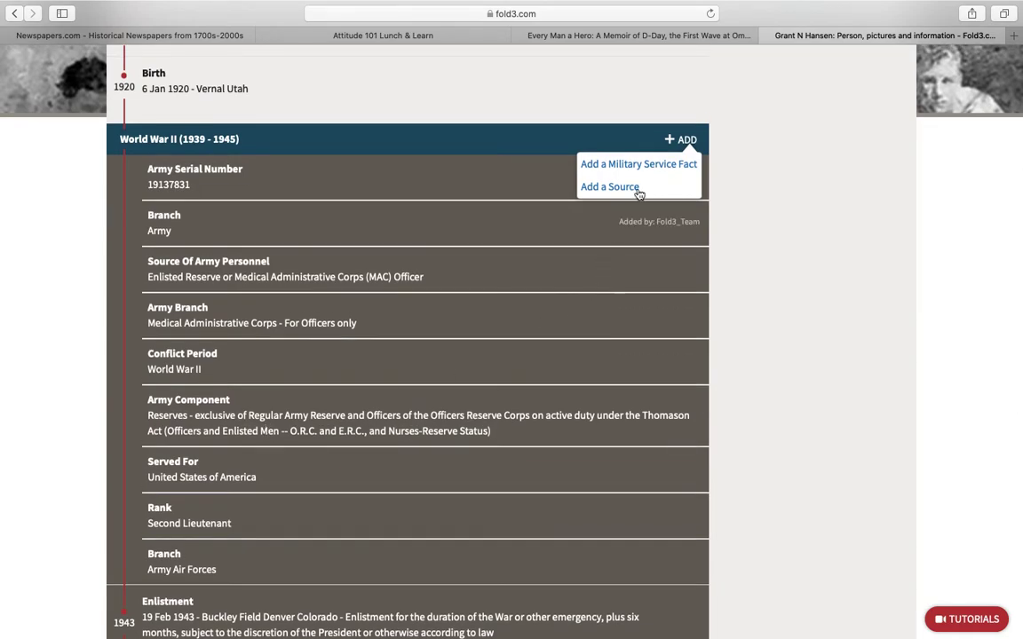
click(688, 142)
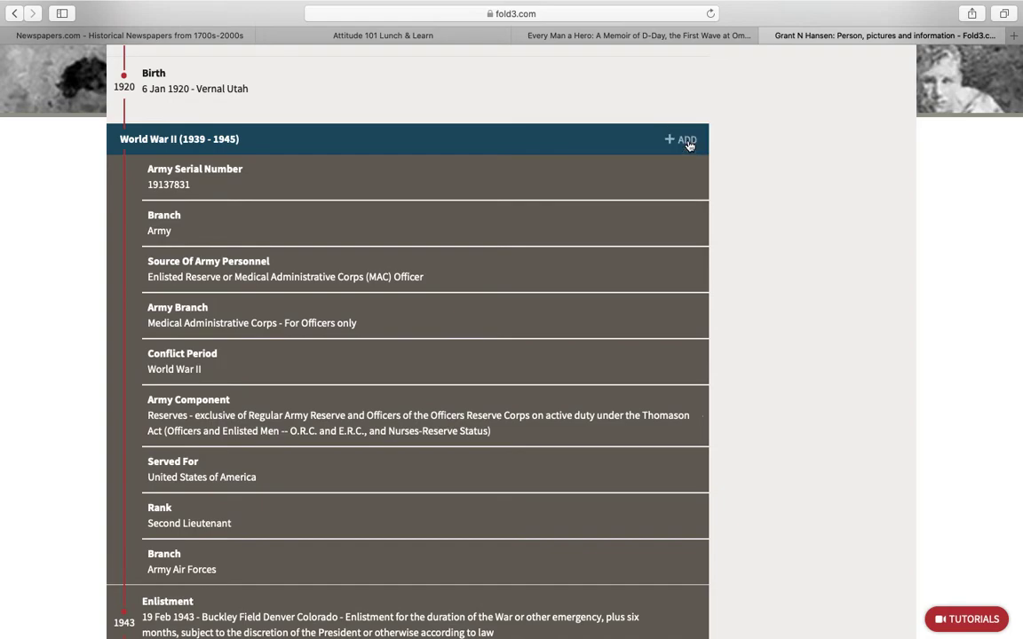
click(688, 142)
click(646, 170)
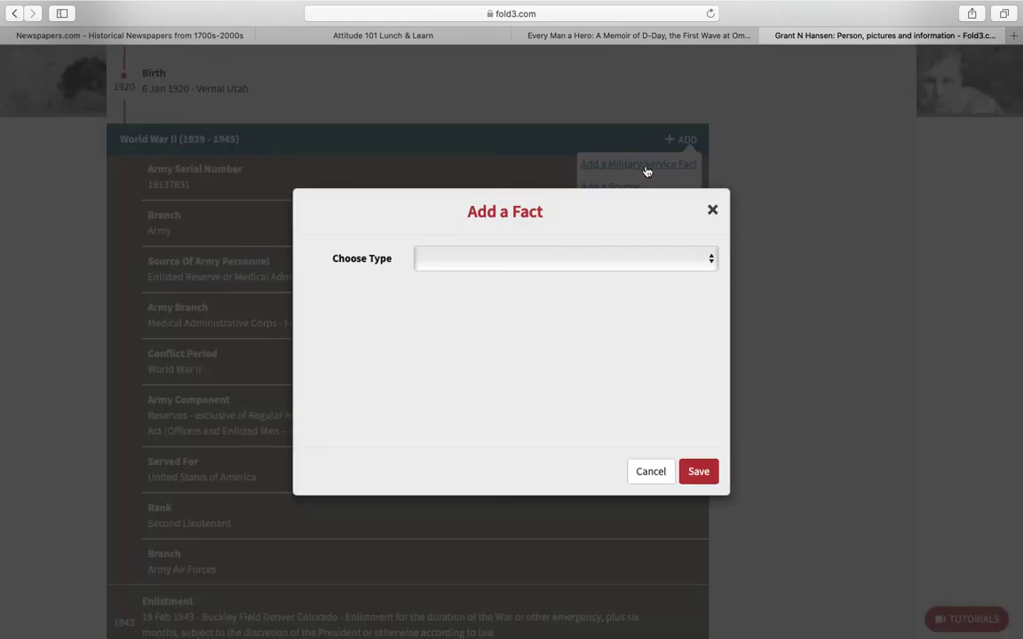
click(710, 259)
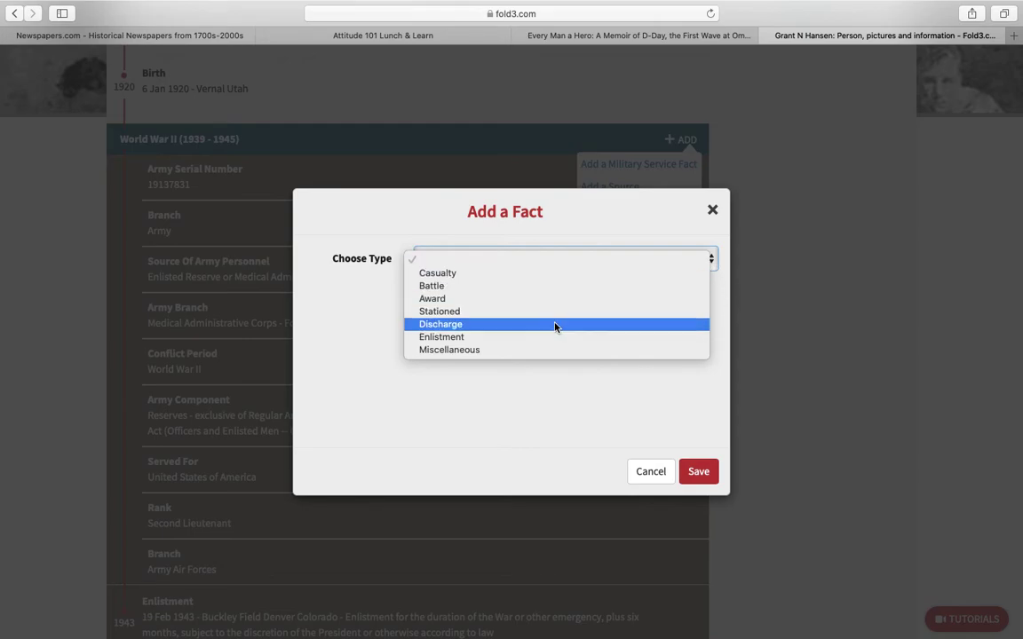
click(483, 350)
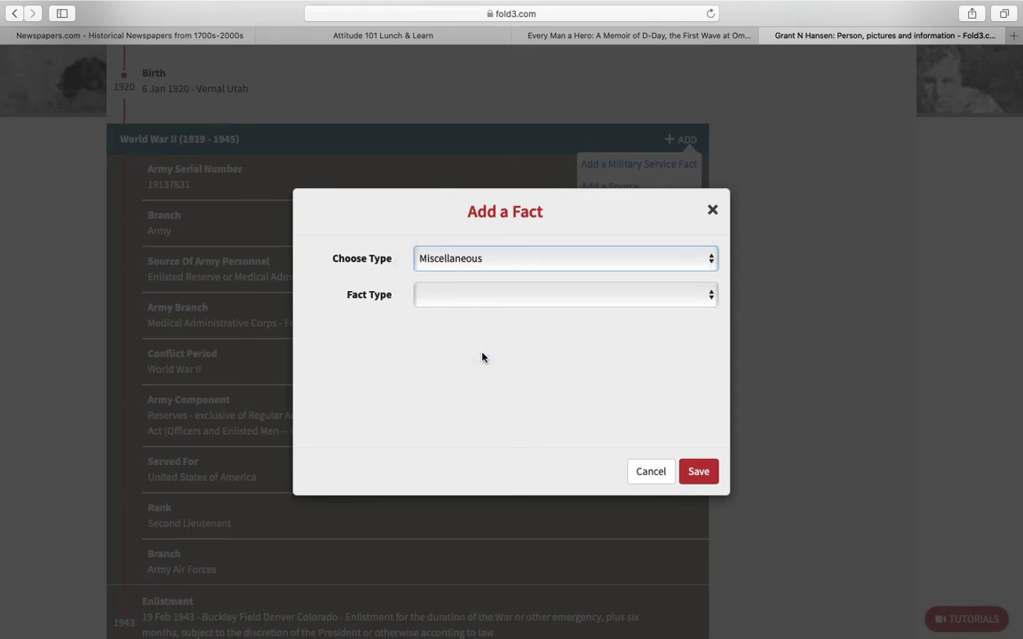
click(713, 299)
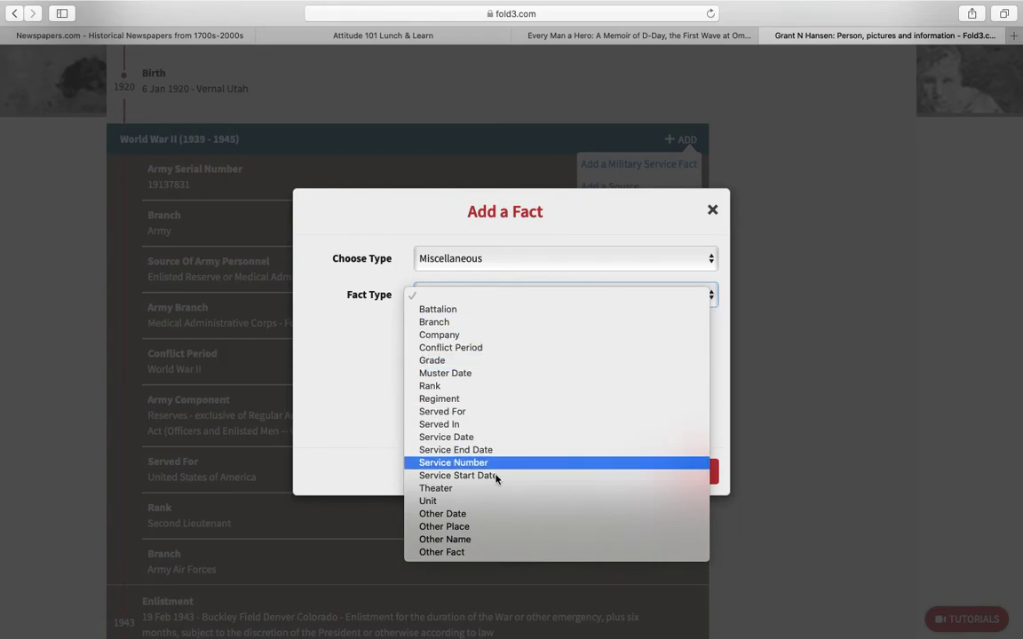
click(485, 501)
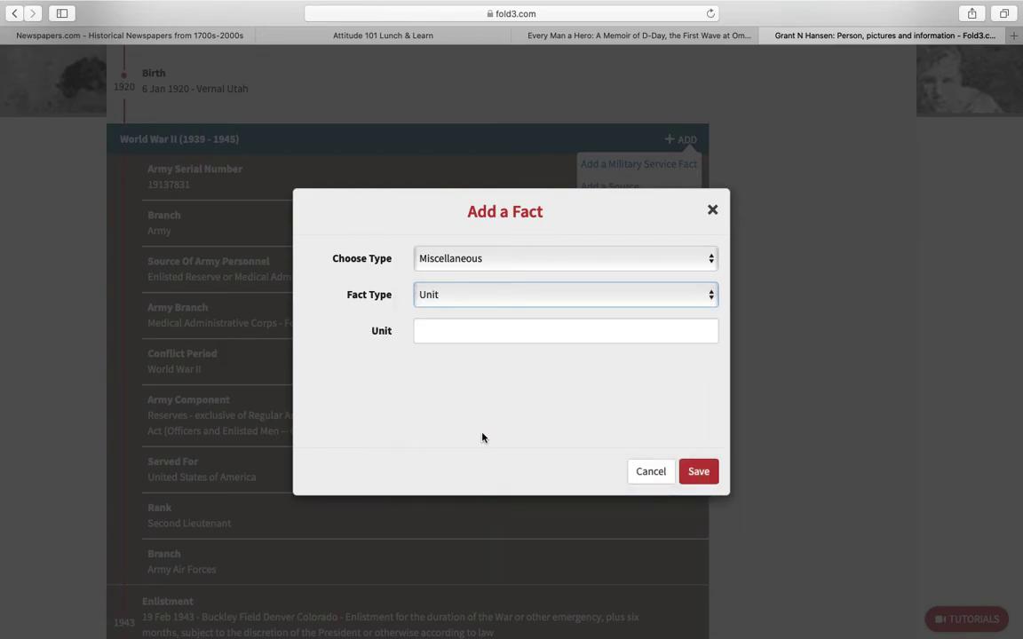
click(459, 334)
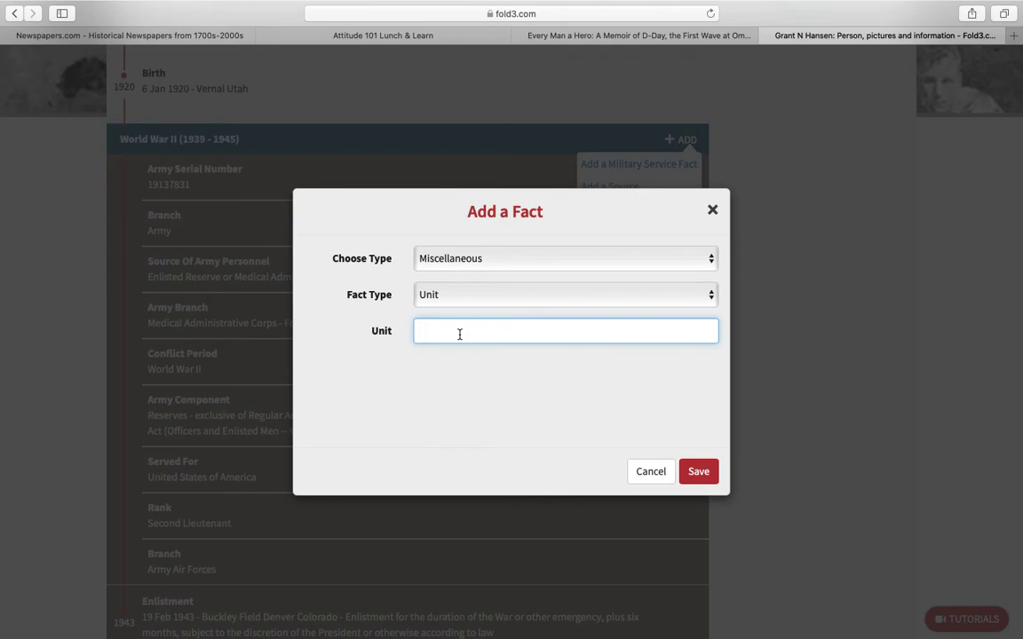
- Copy "23rd Bombardment Squadron, 5th Bombardment Group" from the story document in Google Docs into the fact's unit value and save the fact
key(ctrl+Left)
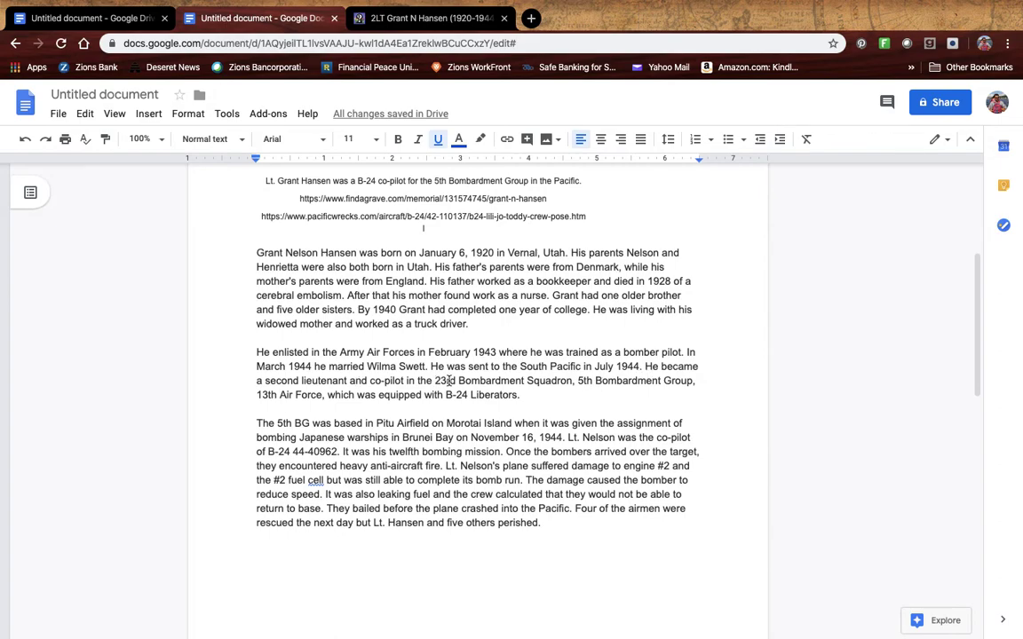
drag(694, 381, 434, 381)
key(super+c)
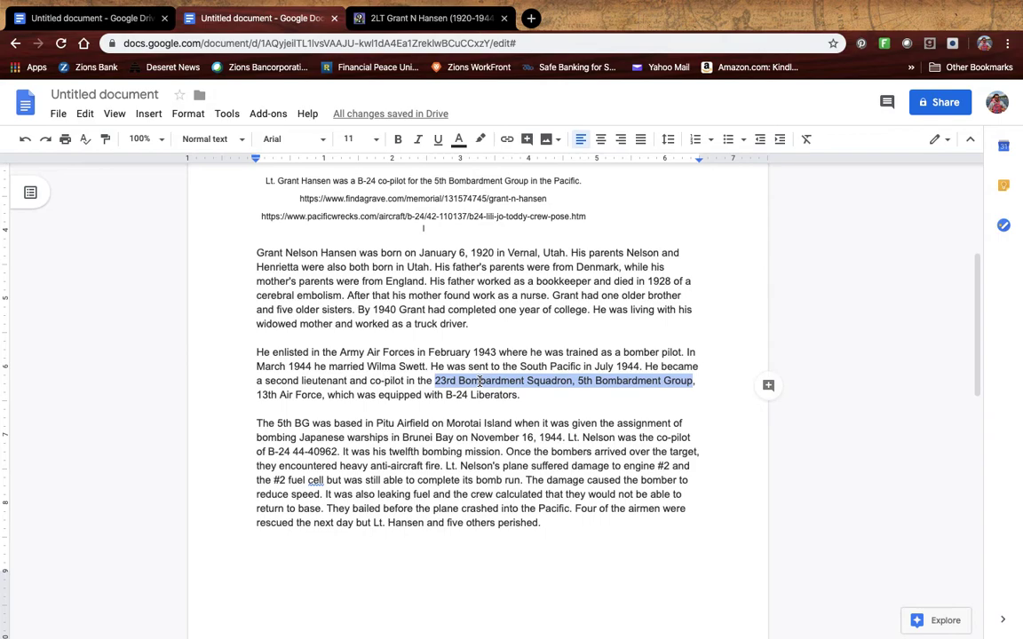
key(ctrl+Right)
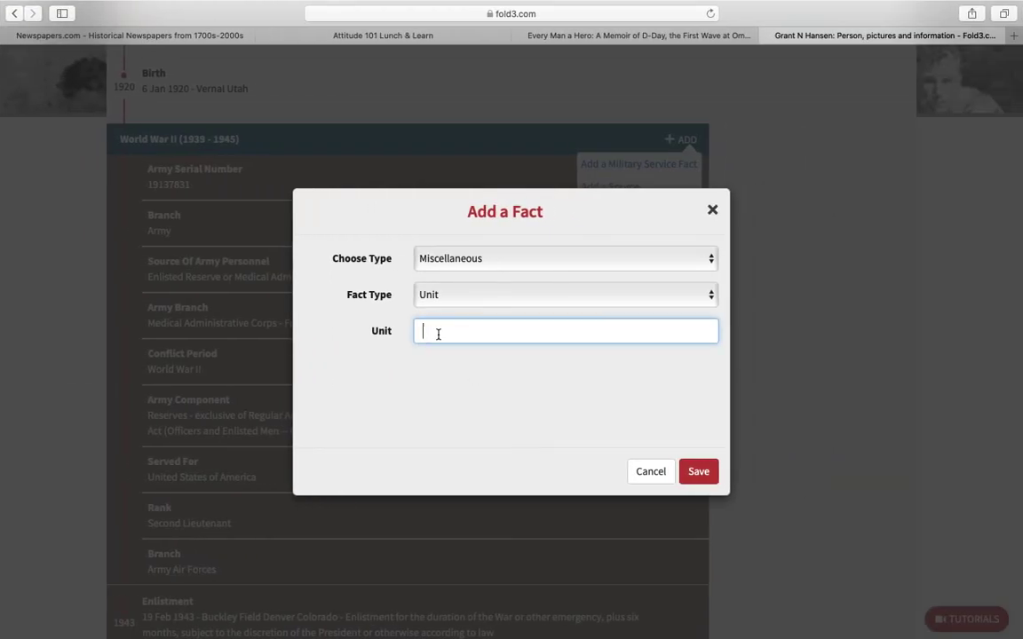
key(super+v)
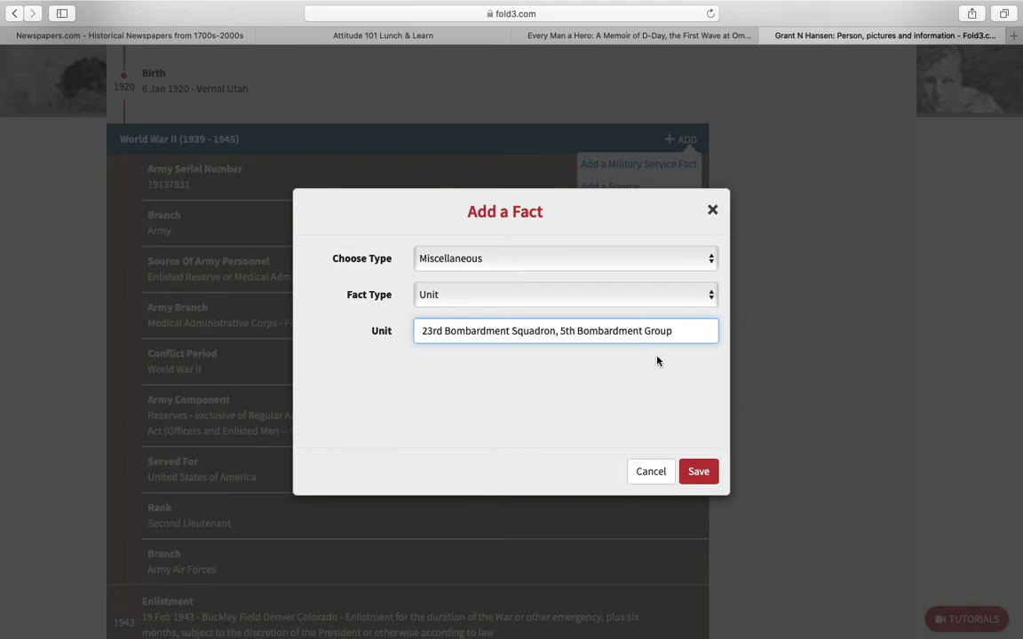
click(696, 472)
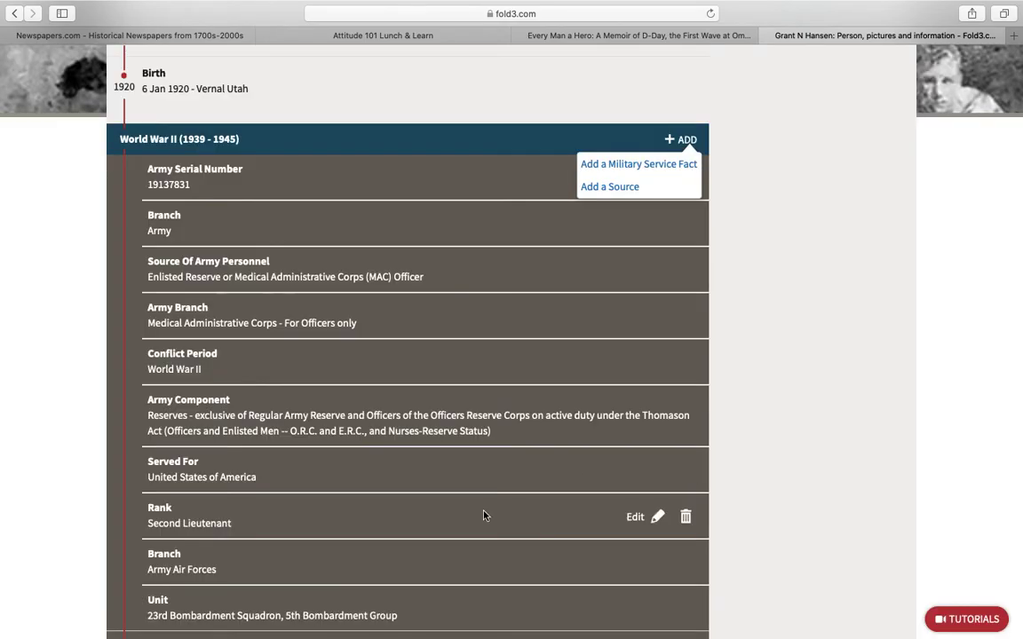
- Review the World War II service facts, enlistment, death and other facts on the memorial's facts timeline
scroll(483, 516, down, 3)
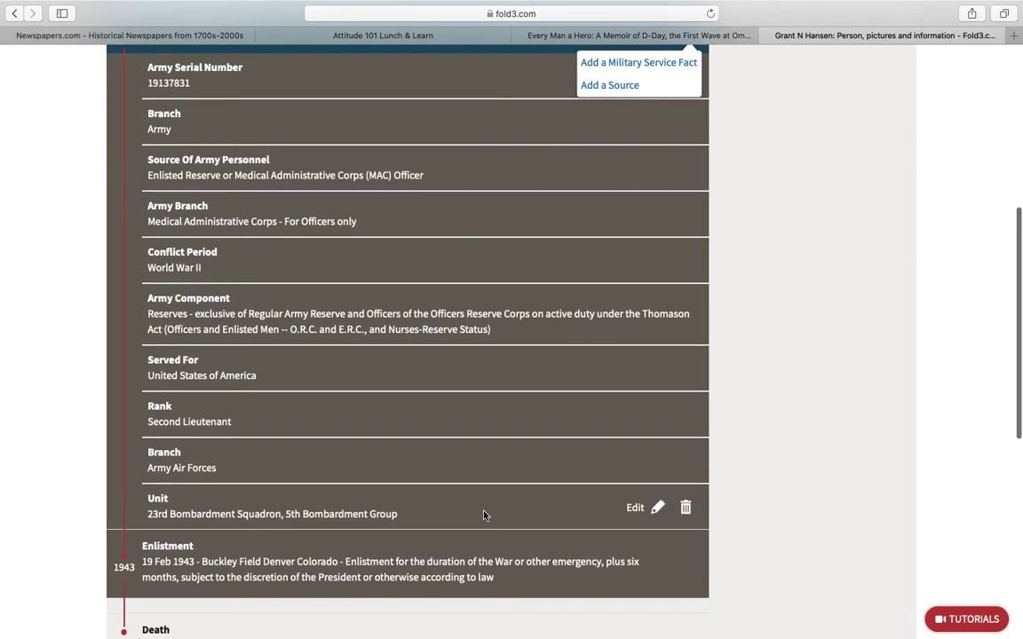
scroll(484, 515, up, 5)
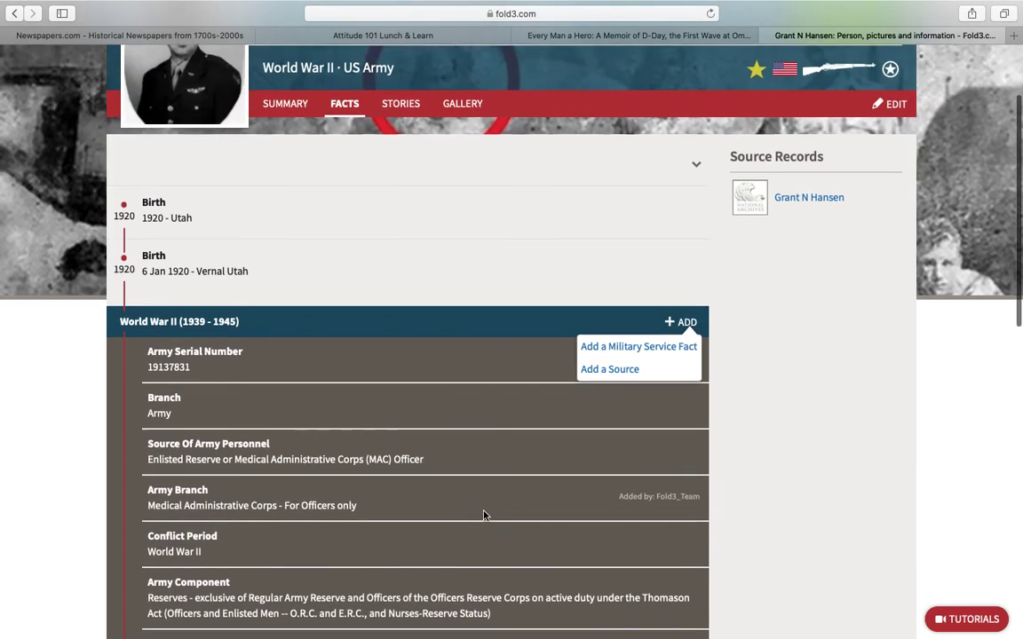
scroll(484, 515, down, 5)
scroll(484, 515, down, 4)
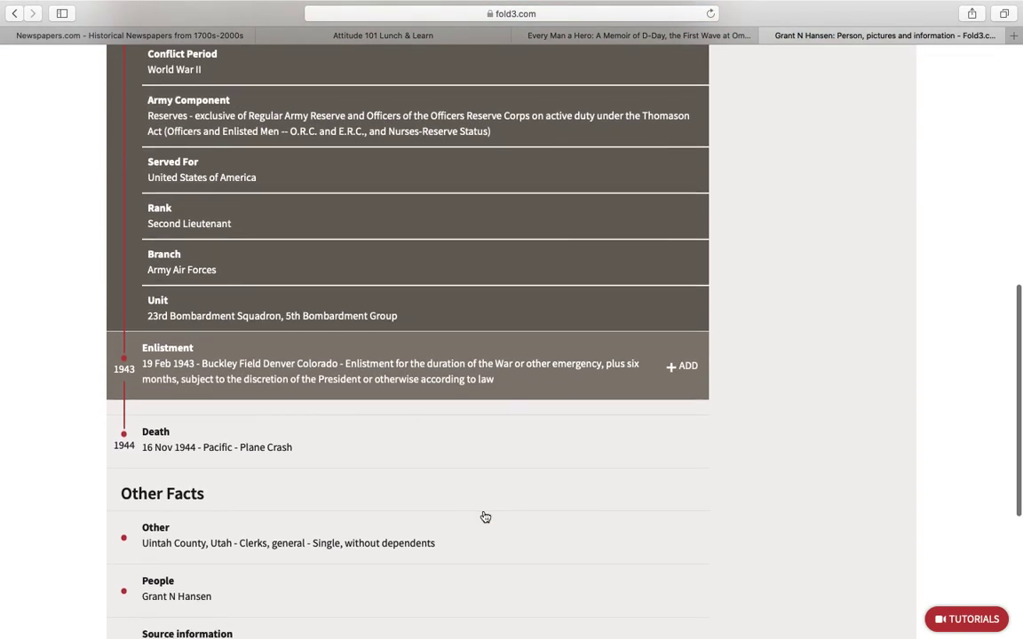
scroll(484, 516, up, 10)
- Open the memorial's summary and review its photos, World War II service details, story and references
click(285, 129)
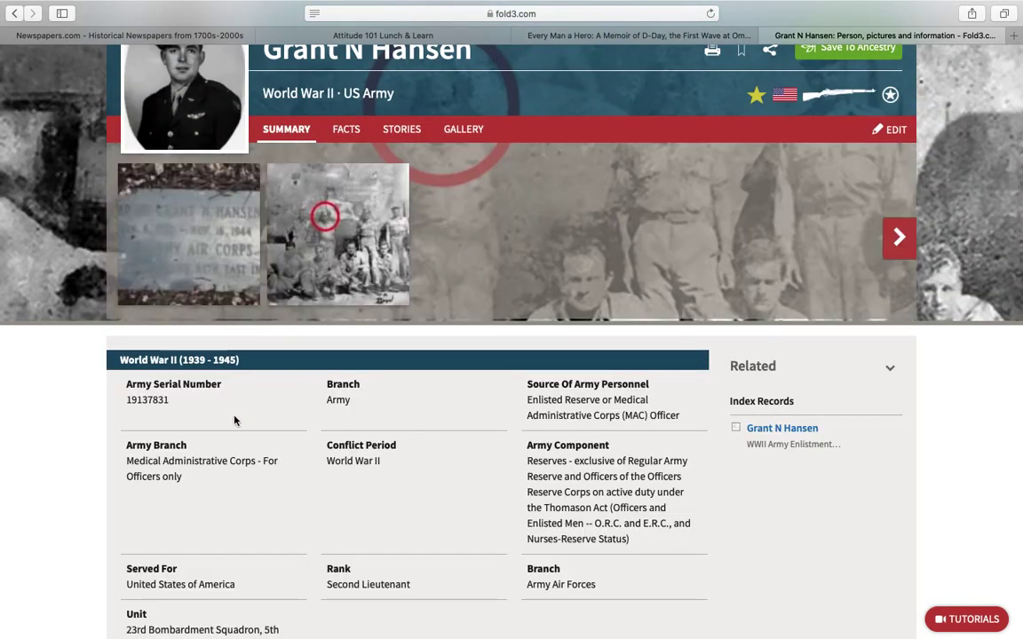
scroll(359, 404, down, 3)
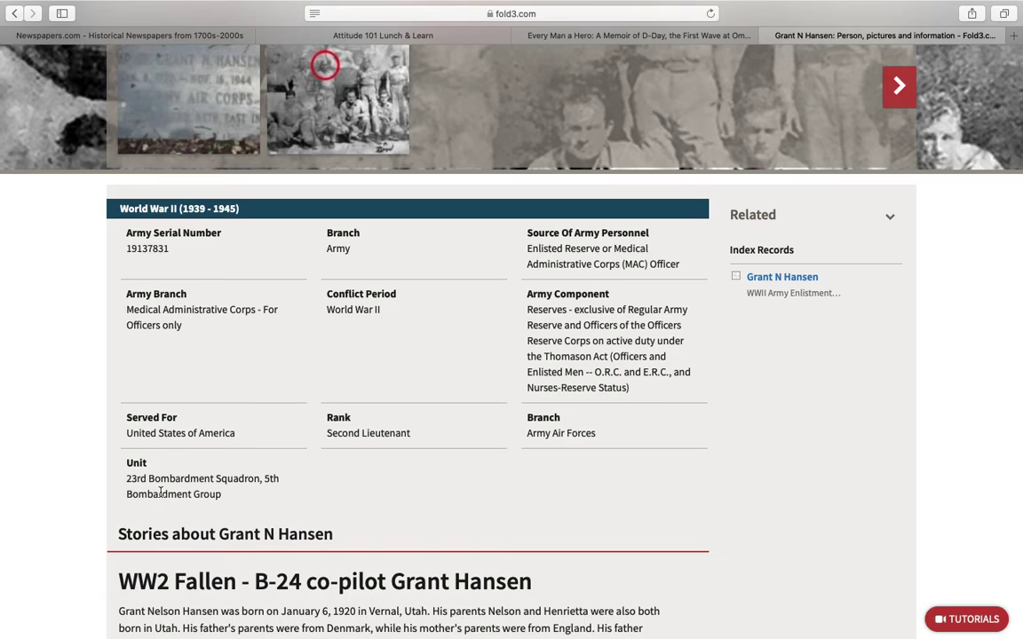
scroll(161, 491, down, 3)
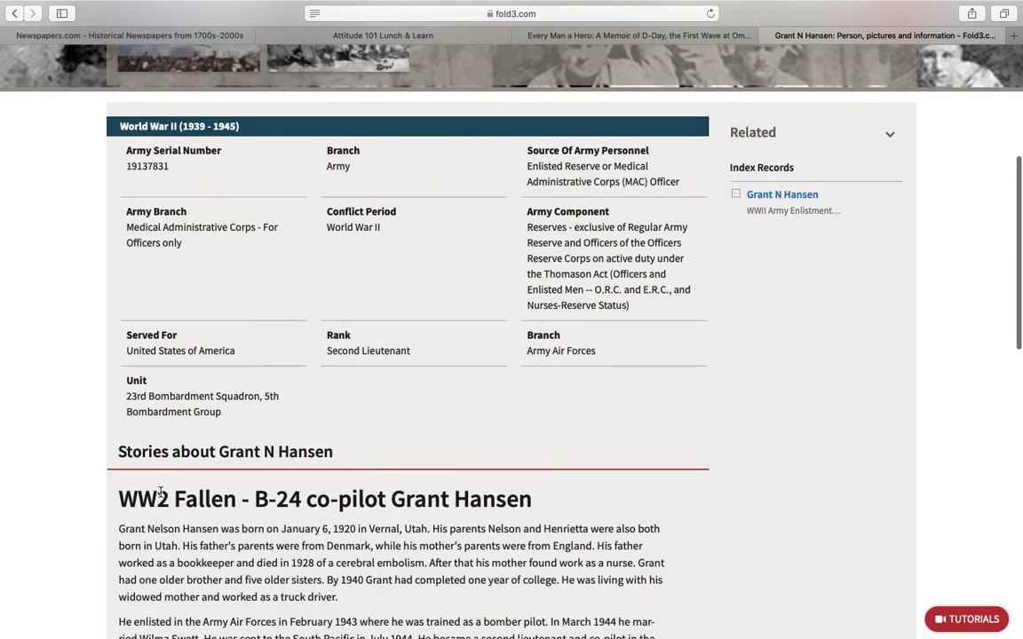
scroll(161, 491, down, 8)
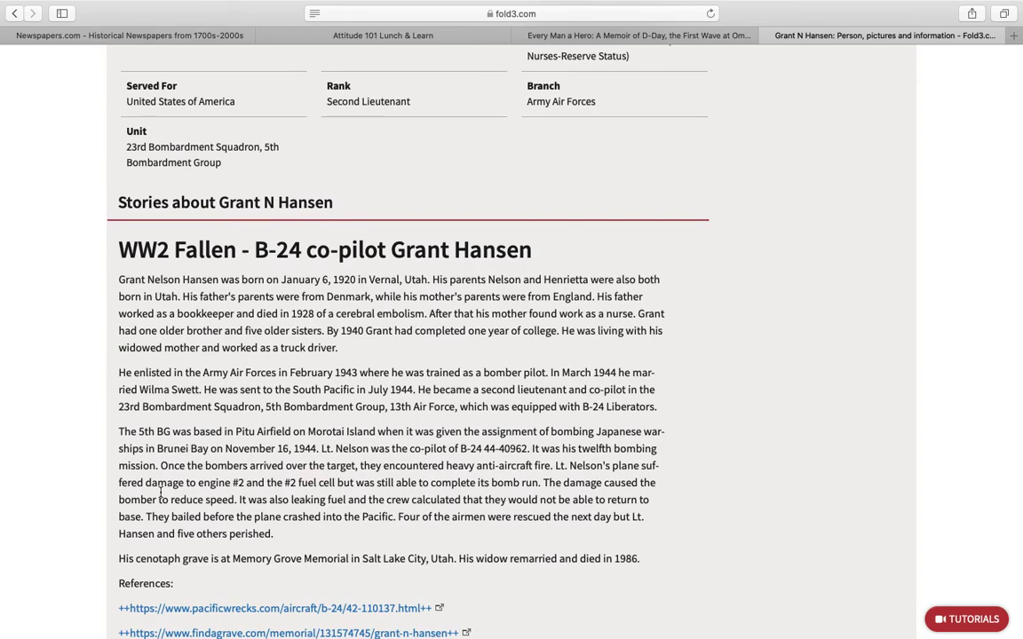
scroll(160, 491, down, 12)
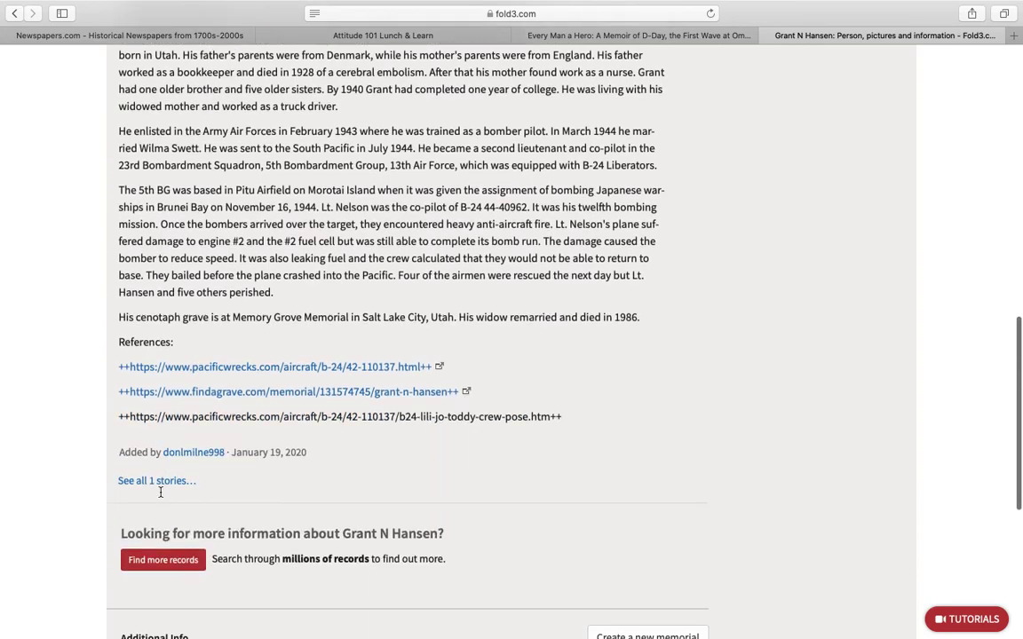
scroll(161, 491, up, 4)
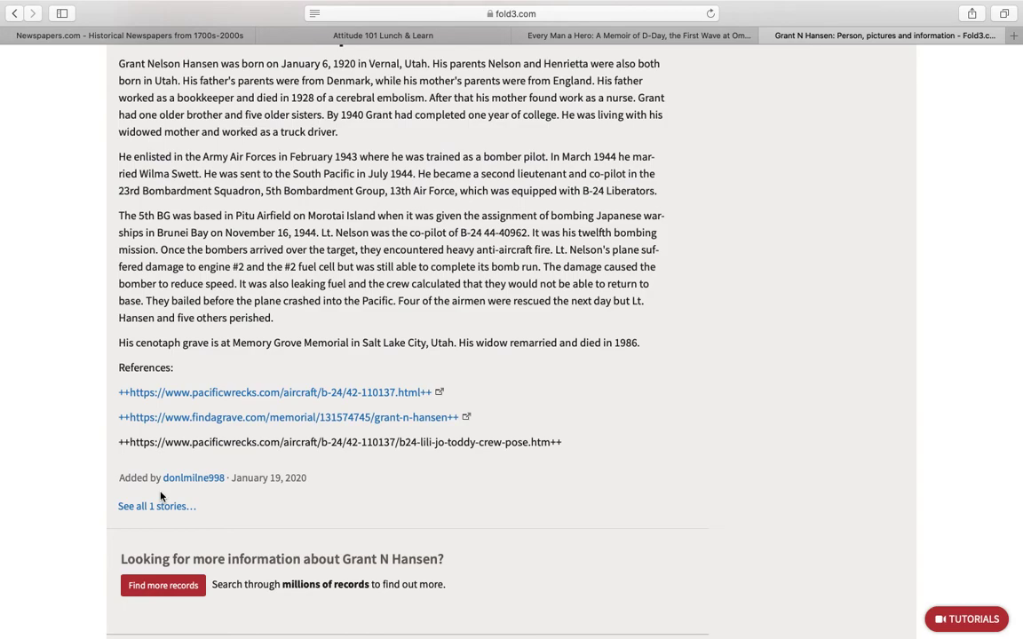
scroll(223, 300, up, 7)
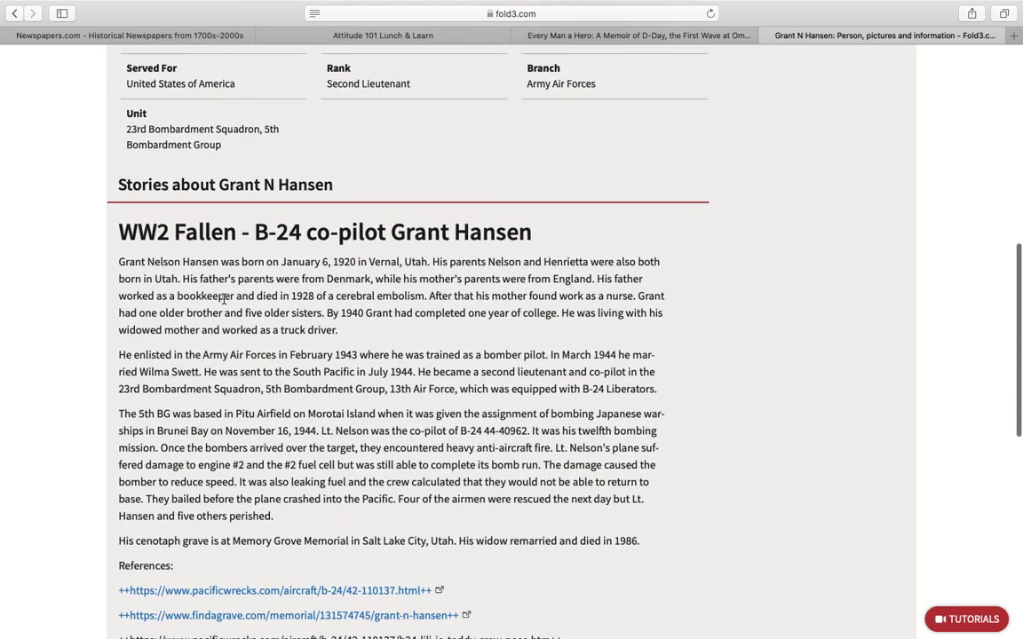
scroll(223, 299, up, 15)
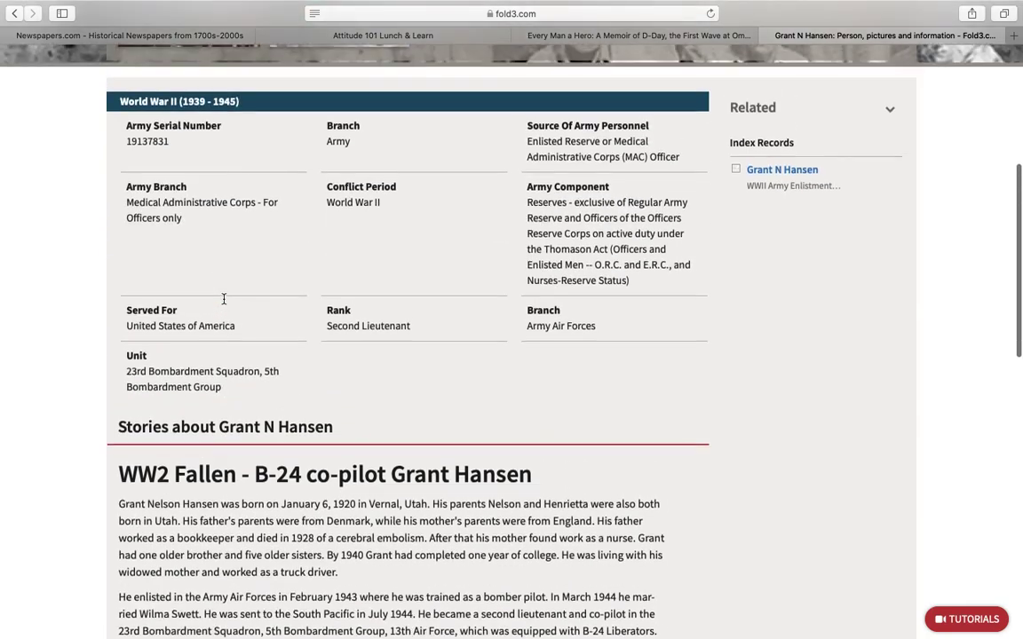
scroll(223, 300, up, 1)
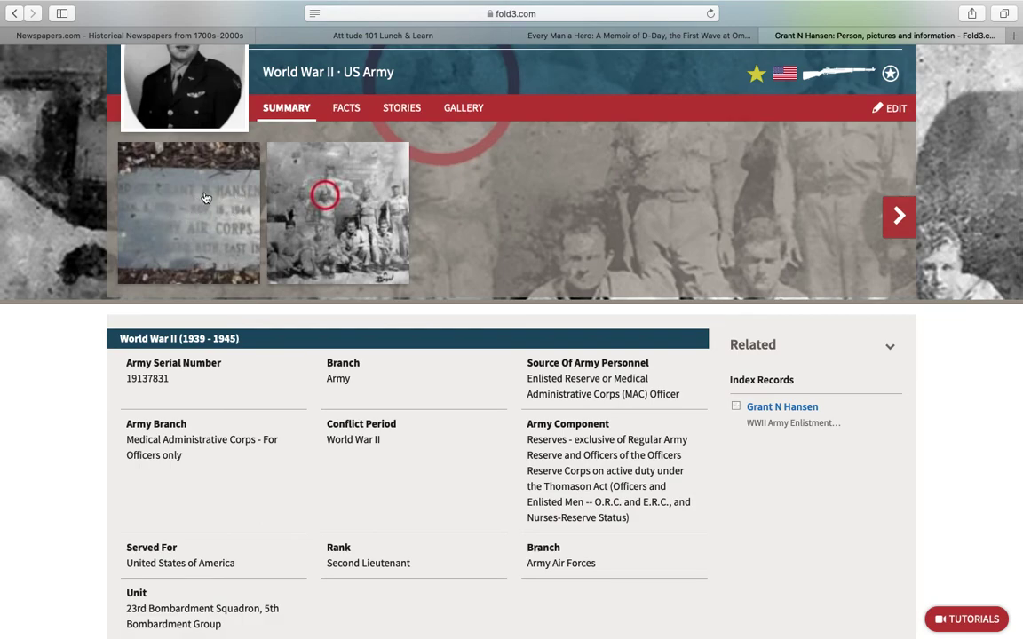
scroll(205, 206, down, 10)
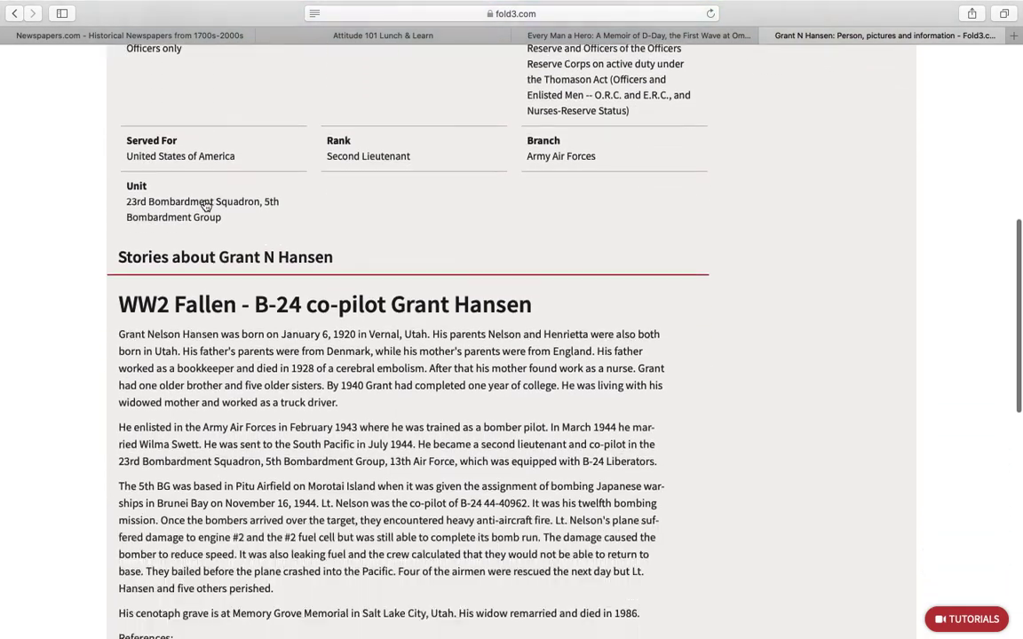
scroll(205, 205, down, 2)
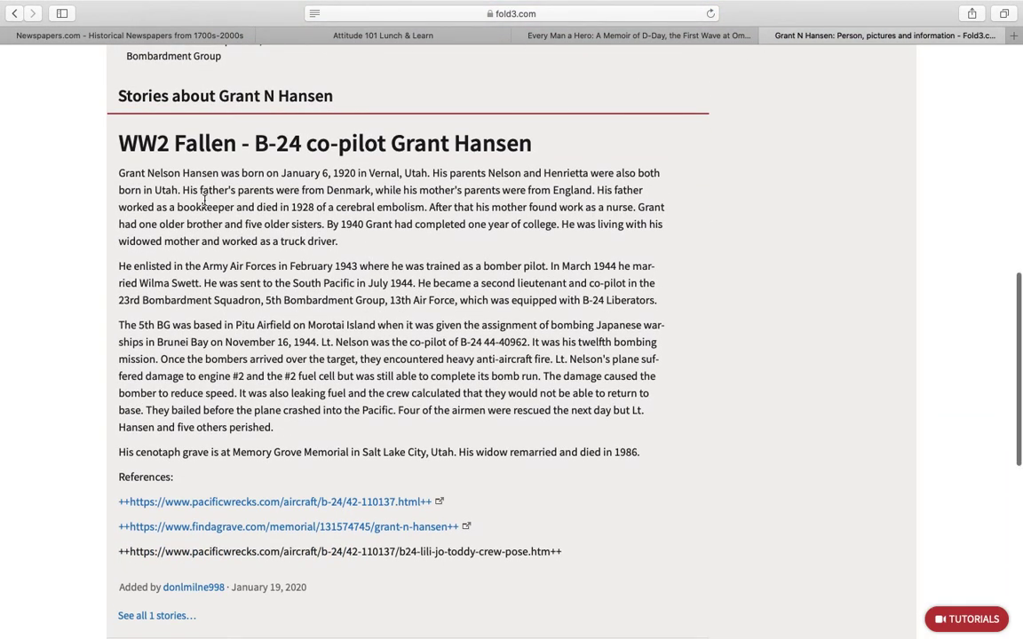
scroll(204, 200, up, 7)
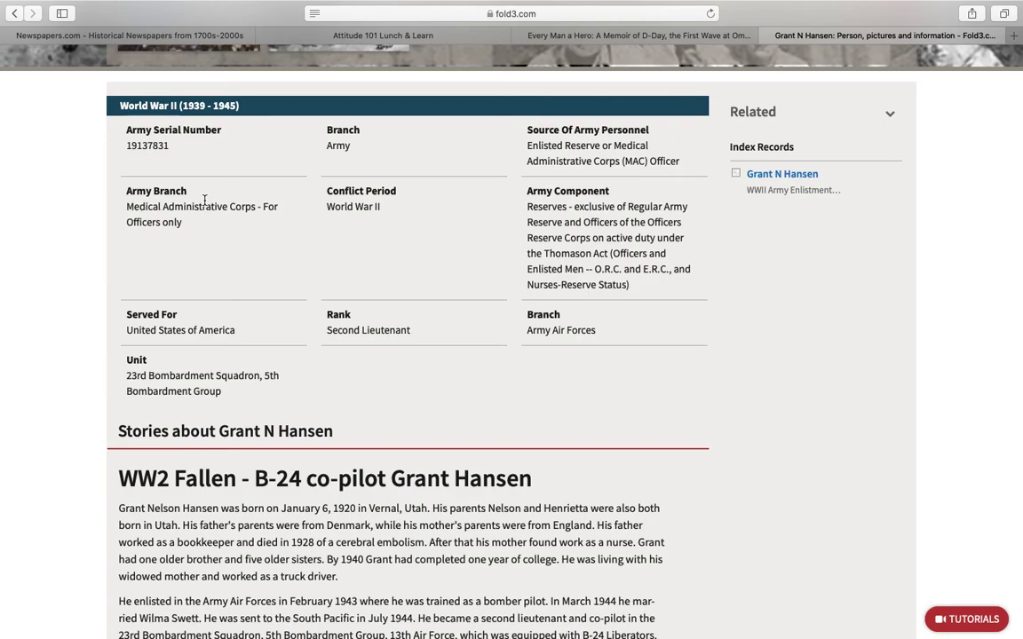
scroll(204, 200, down, 9)
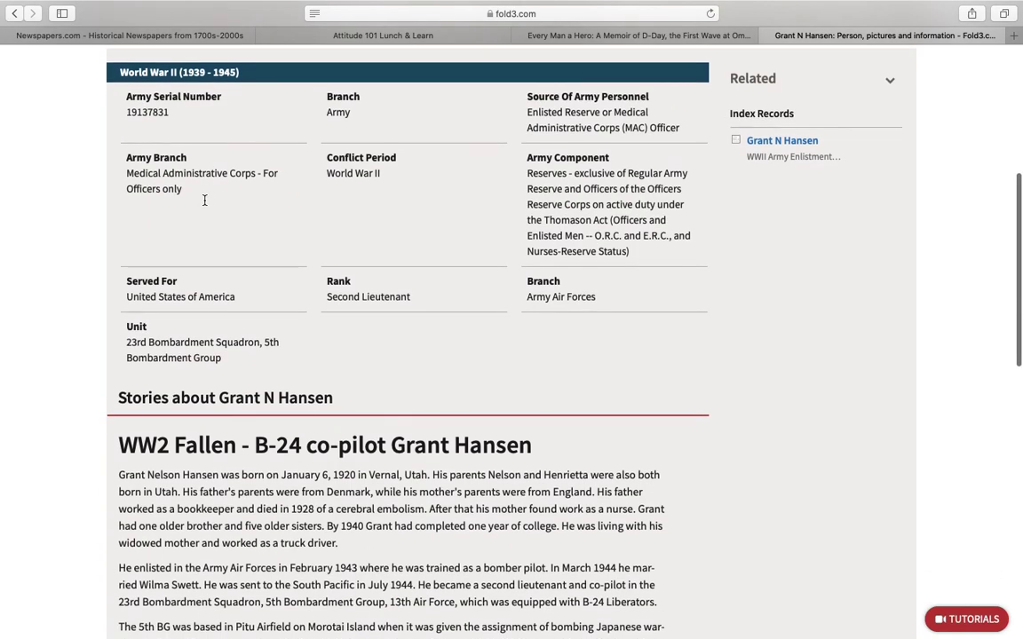
scroll(205, 200, up, 5)
scroll(204, 200, up, 13)
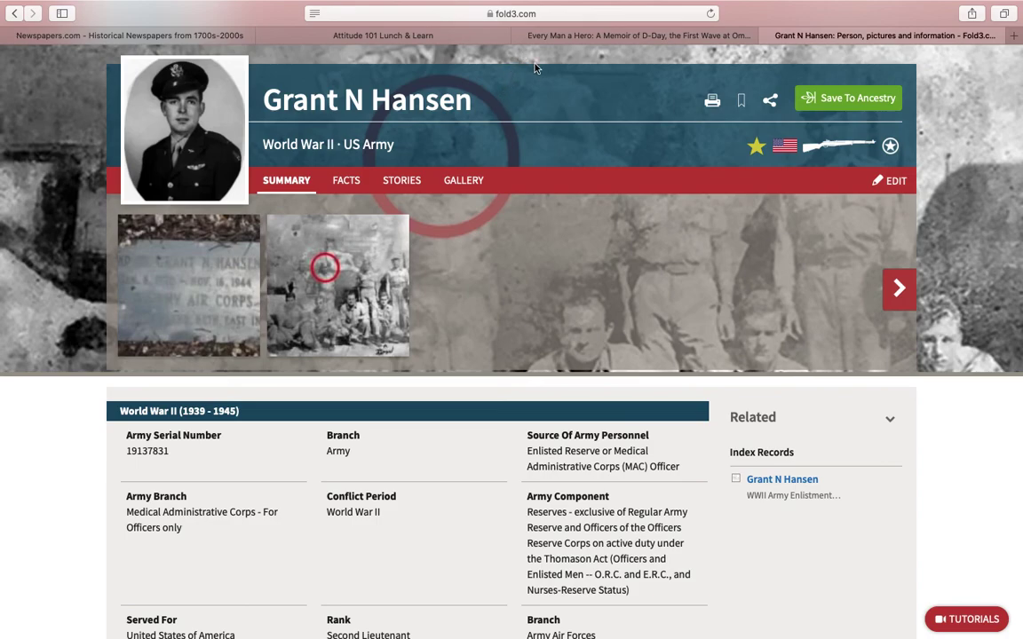
- Bookmark the airman's completed memorial from its header
scroll(556, 117, down, 1)
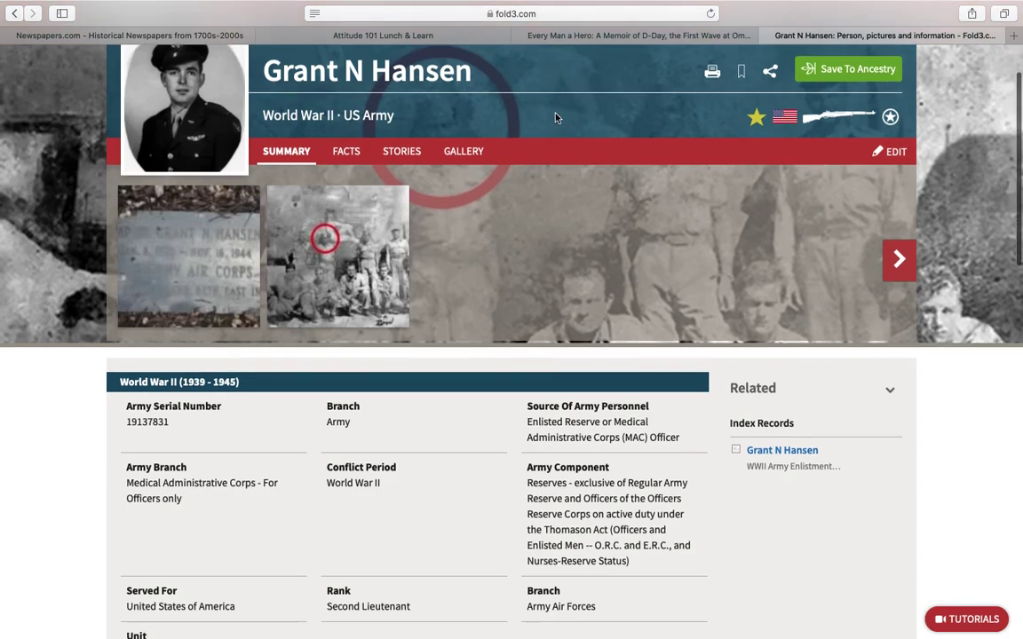
scroll(556, 117, up, 2)
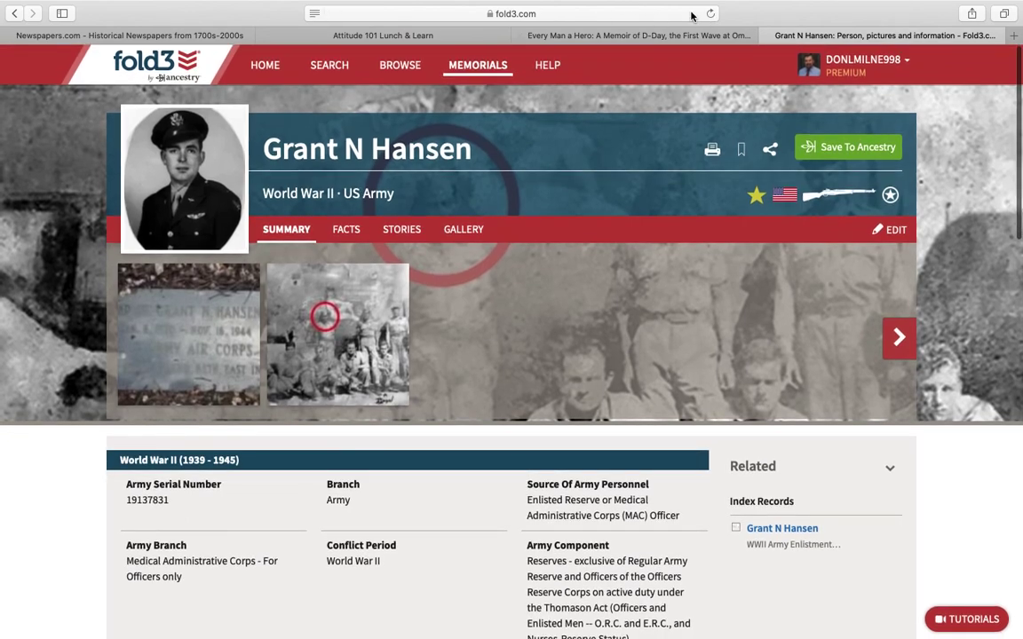
mouse_move(468, 70)
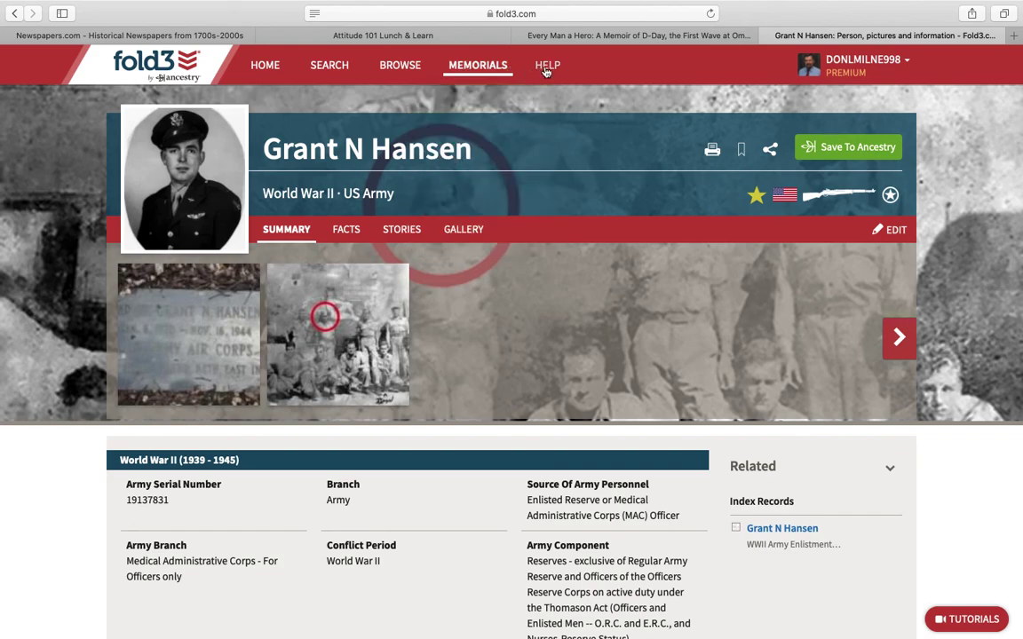
click(742, 153)
mouse_move(734, 4)
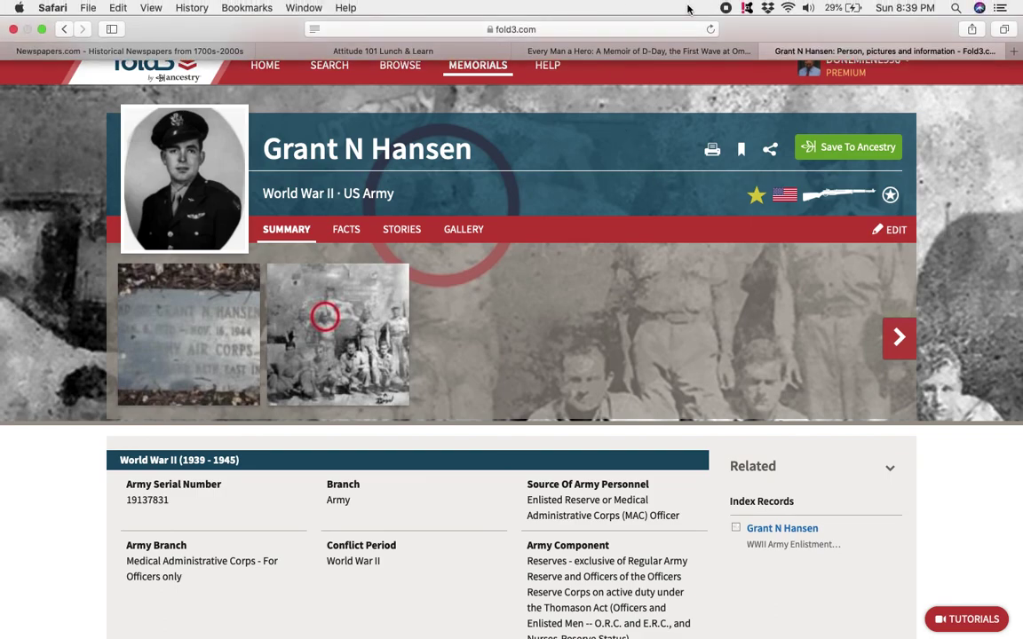